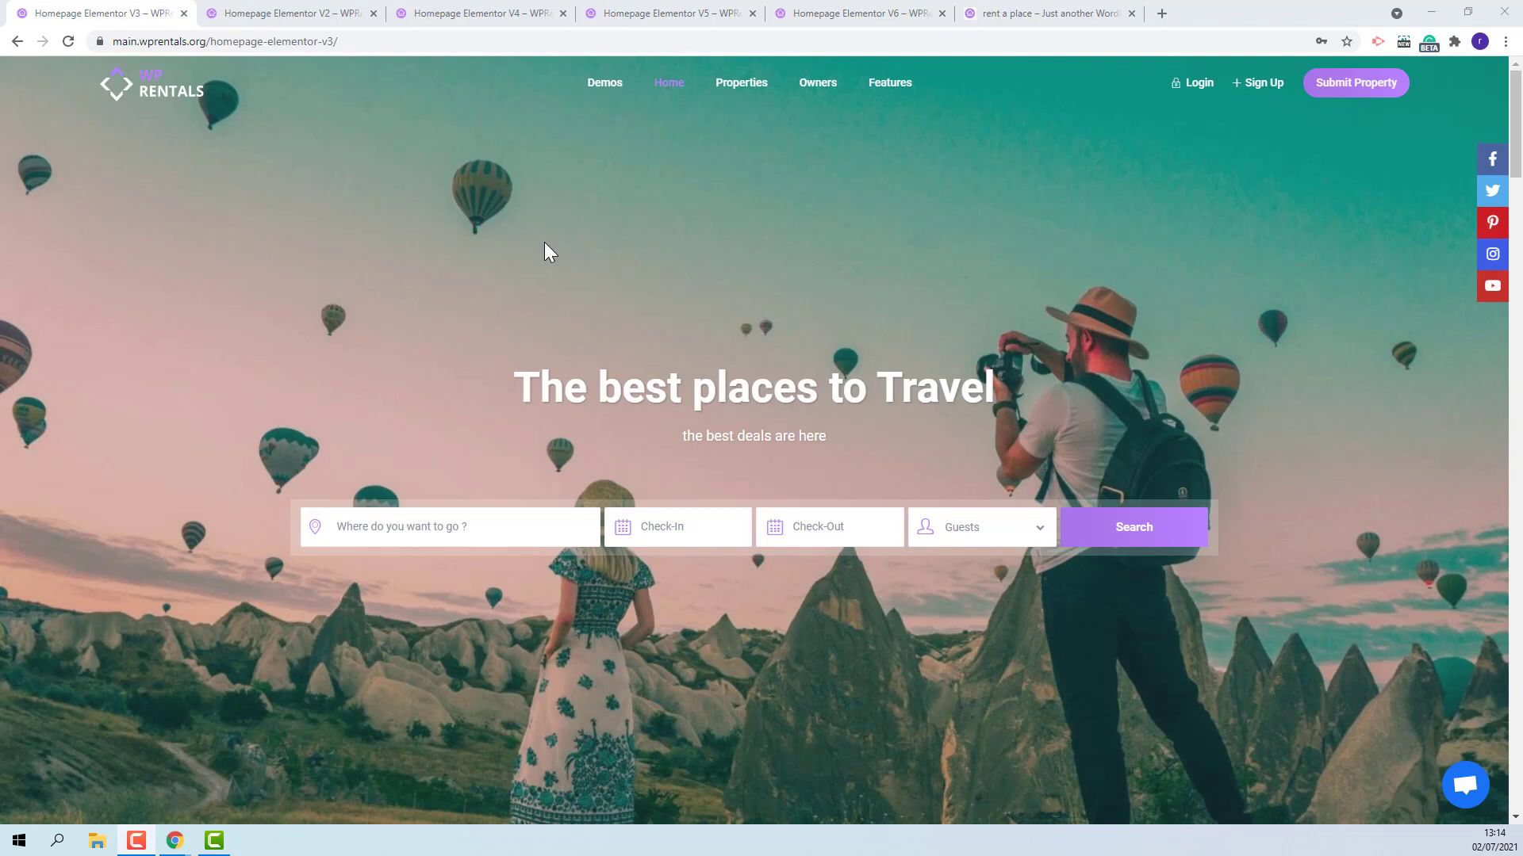
- Compare the header styles of the Elementor V2, V4, V5 and V6 demo homepages
{"action": "left_click", "coordinate": [283, 18]}
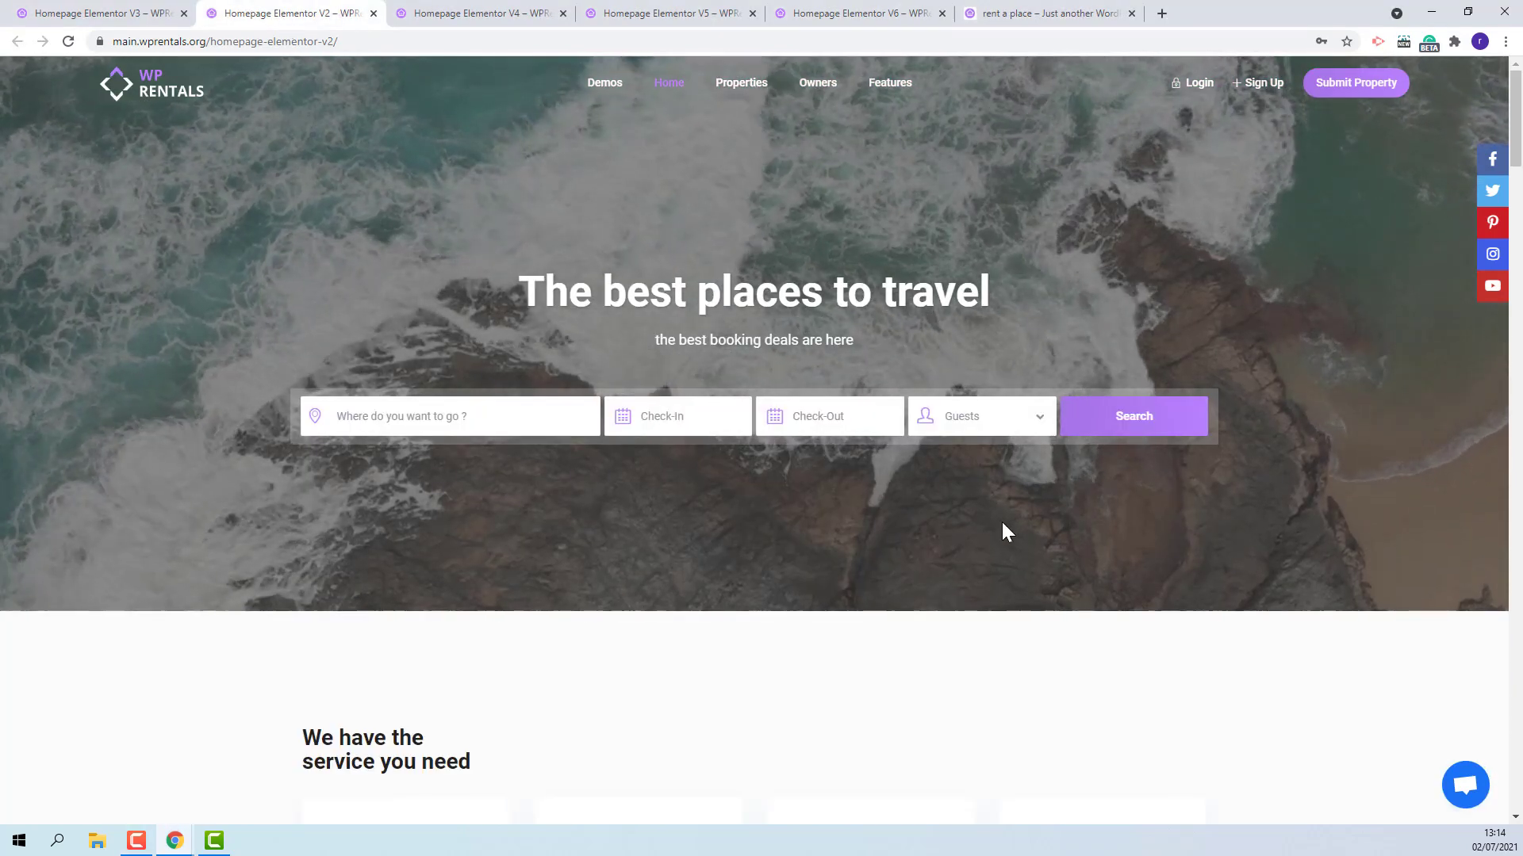
{"action": "left_click", "coordinate": [442, 14]}
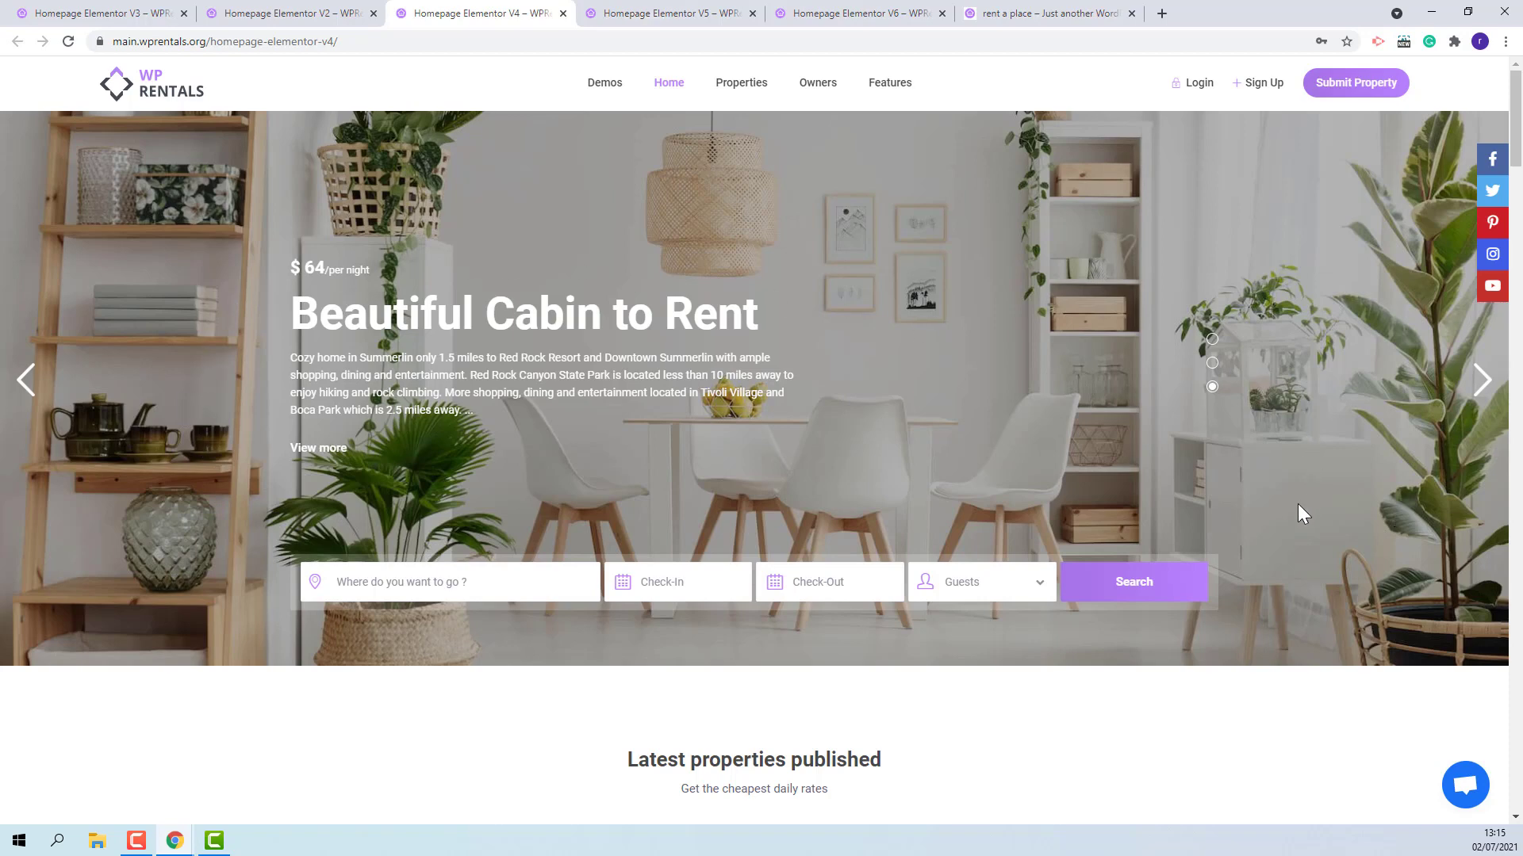
{"action": "left_click", "coordinate": [629, 18]}
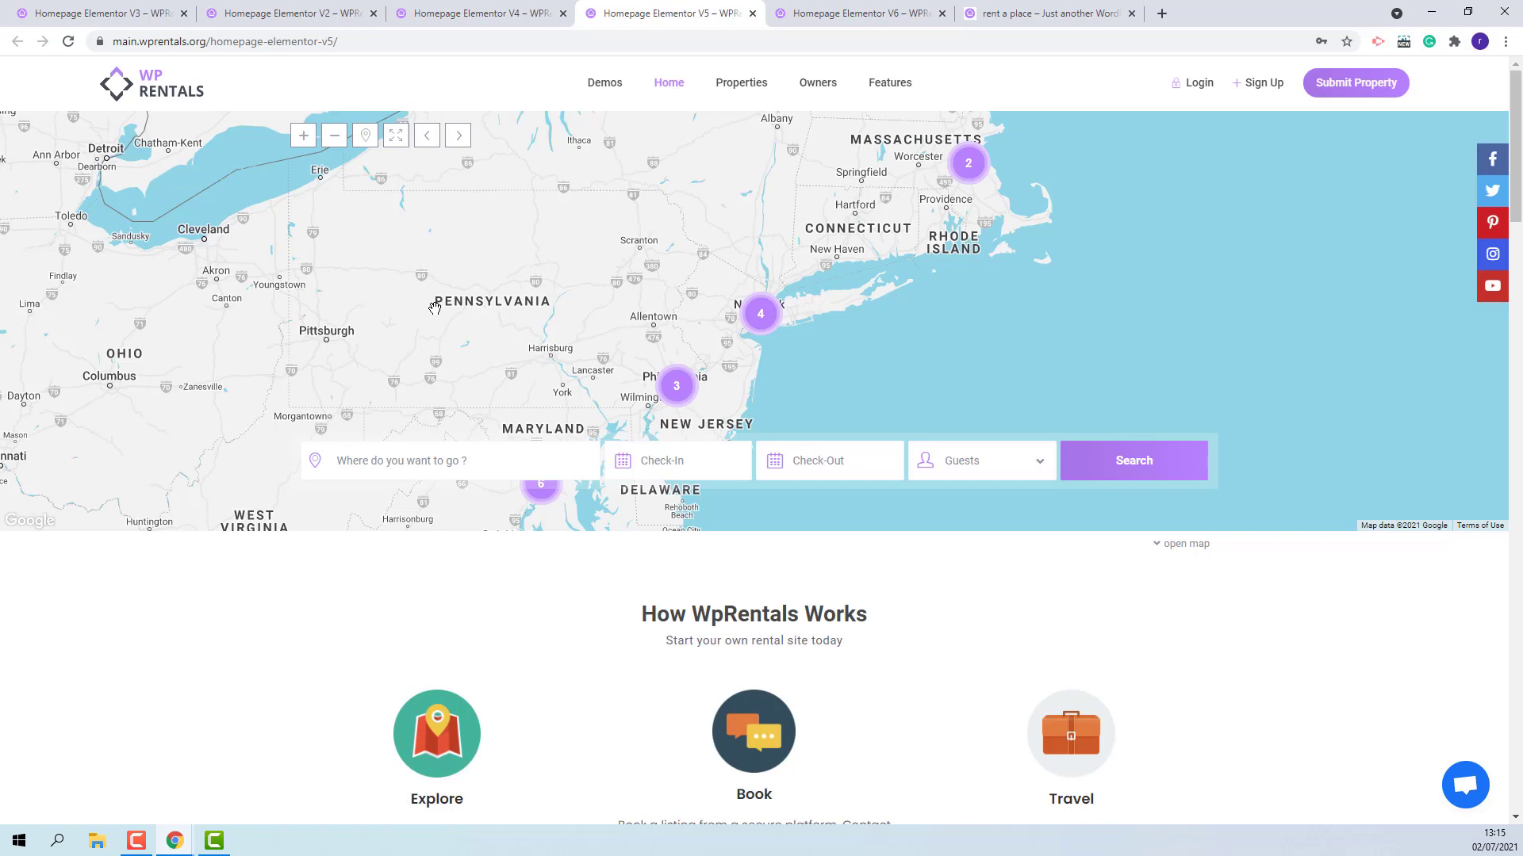
{"action": "left_click", "coordinate": [816, 23]}
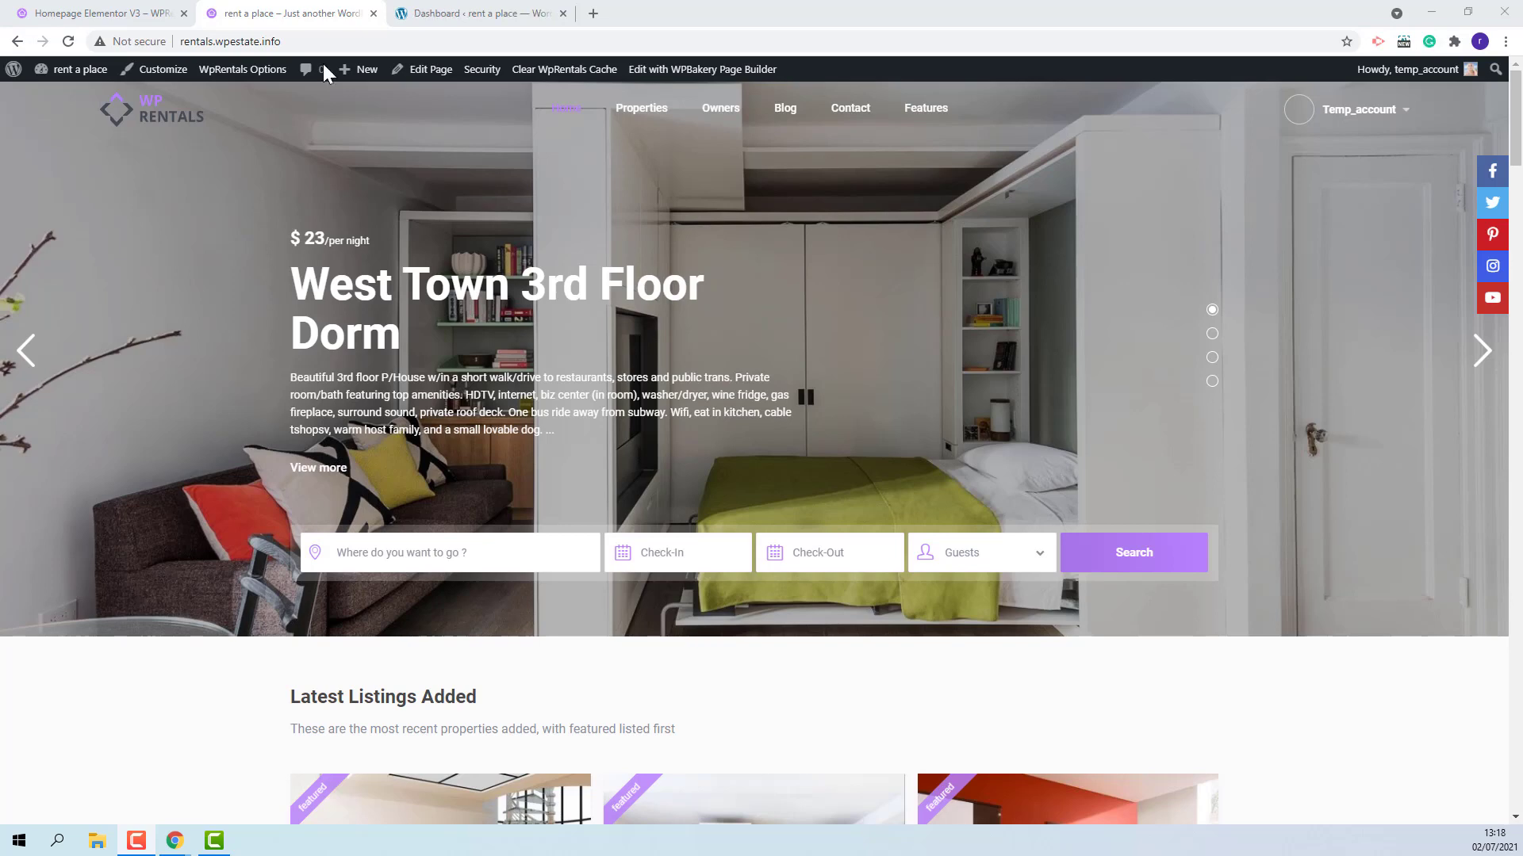
{"action": "left_click", "coordinate": [479, 17]}
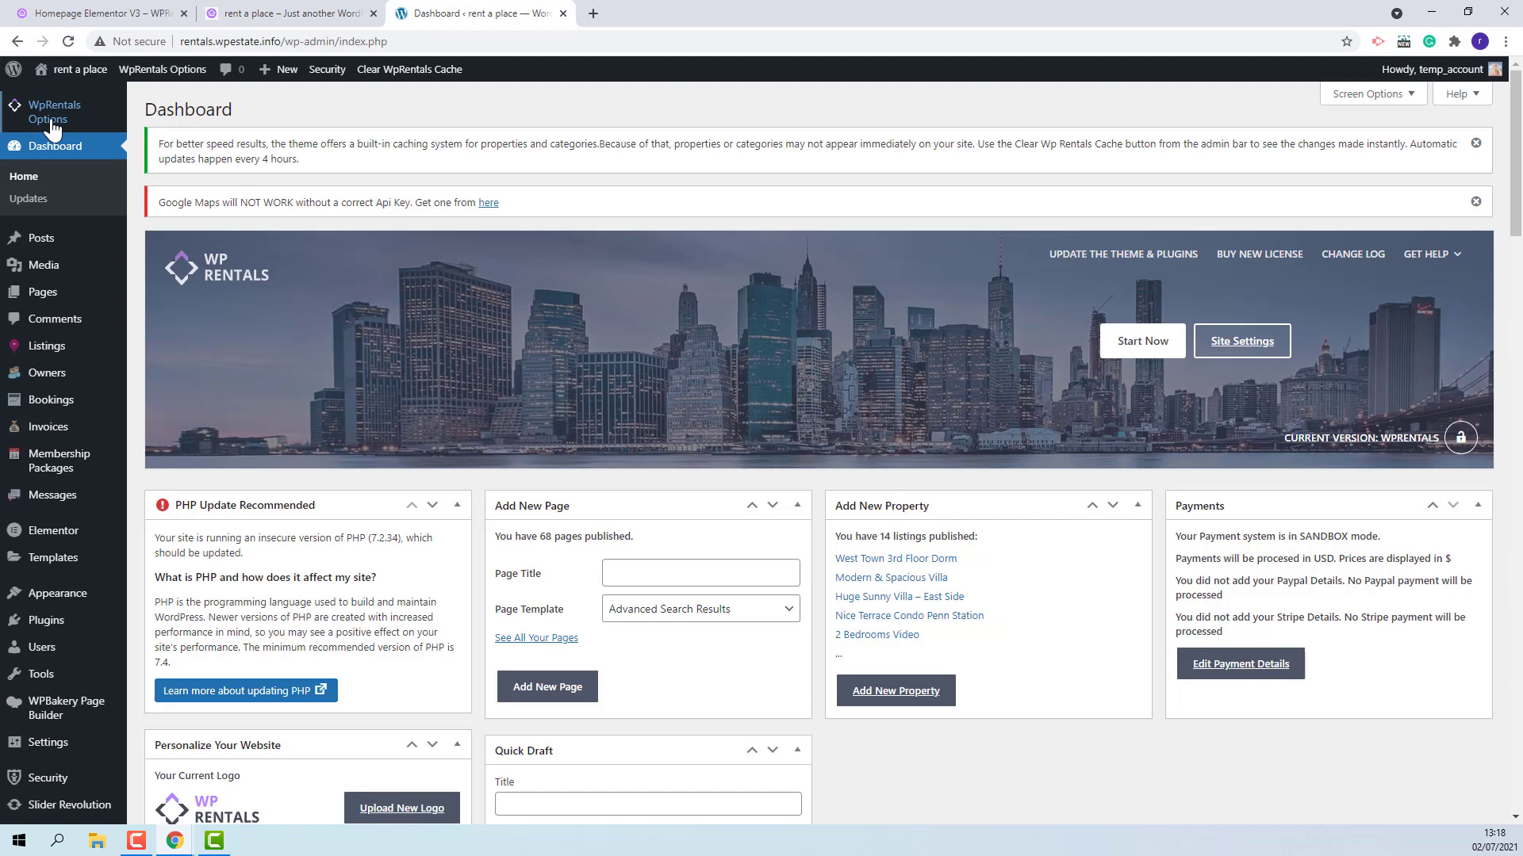
{"action": "mouse_move", "coordinate": [54, 111]}
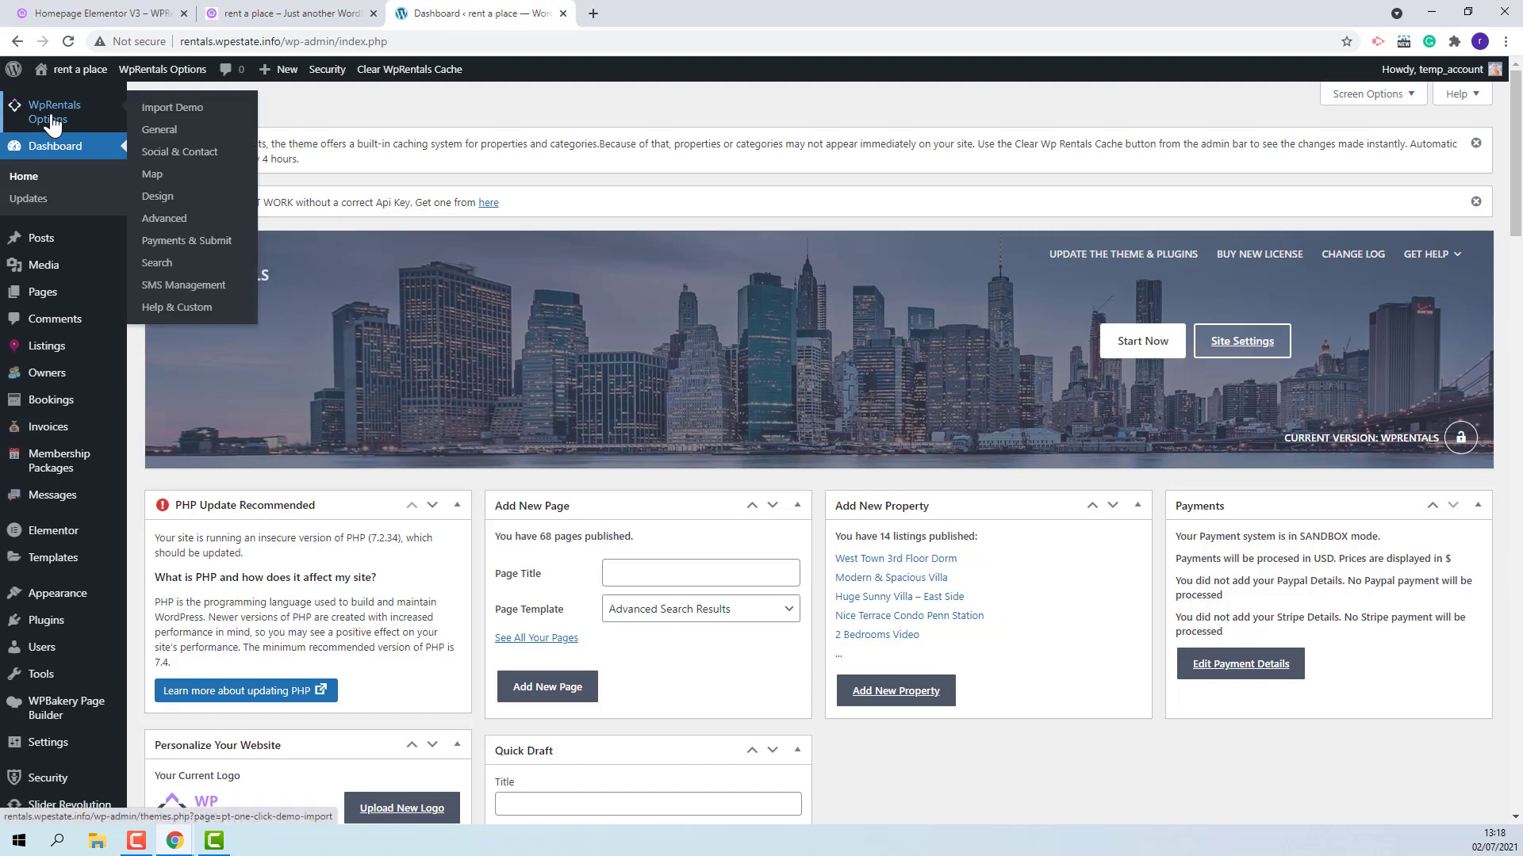
{"action": "left_click", "coordinate": [162, 131]}
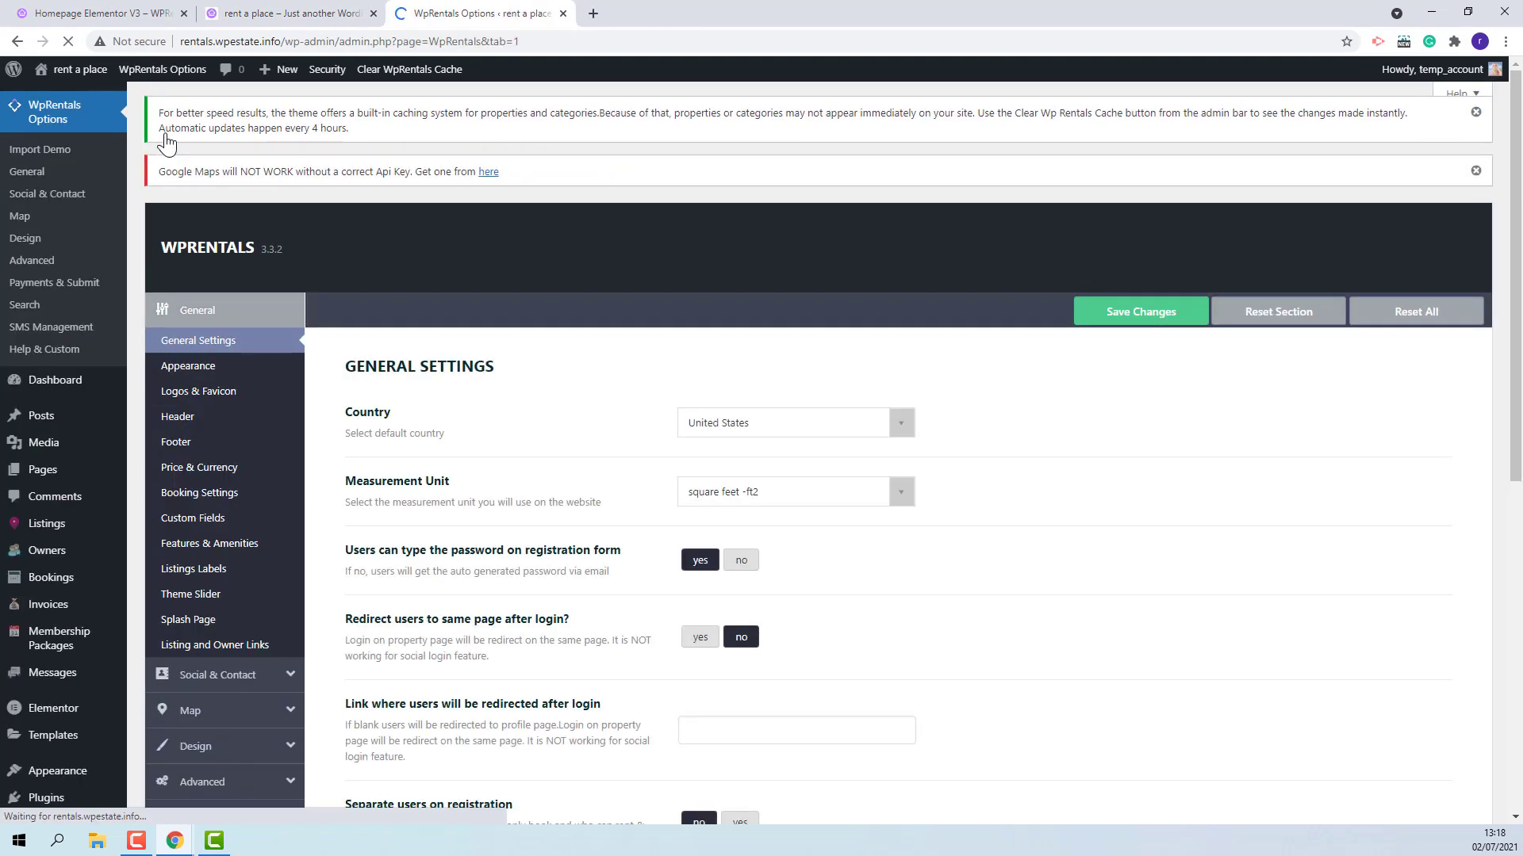
{"action": "left_click", "coordinate": [173, 422]}
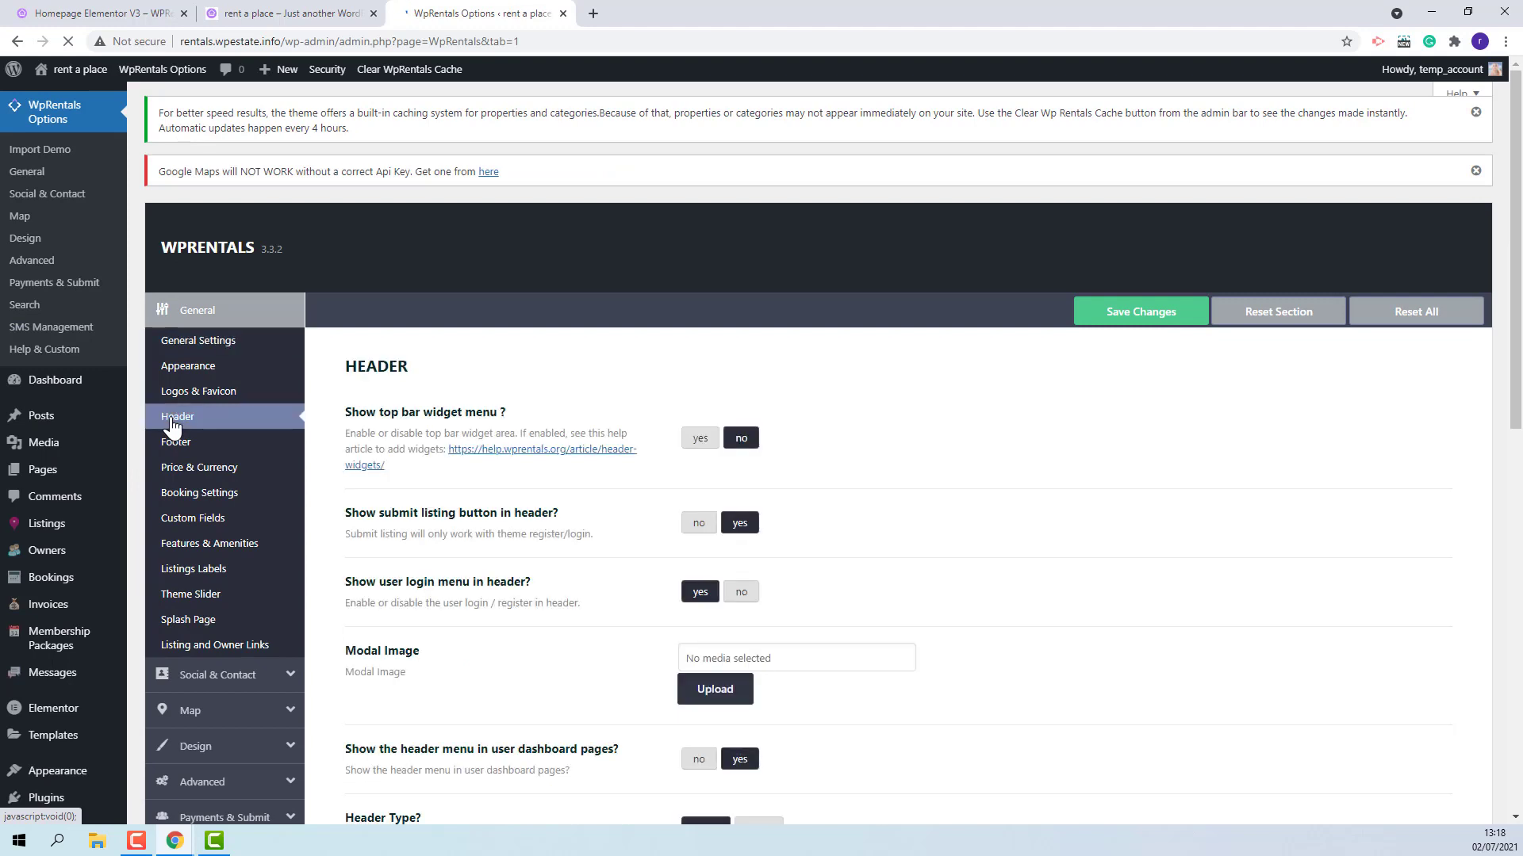
{"action": "scroll", "coordinate": [1070, 543], "scroll_direction": "down", "scroll_amount": 3}
{"action": "scroll", "coordinate": [1118, 539], "scroll_direction": "down", "scroll_amount": 5}
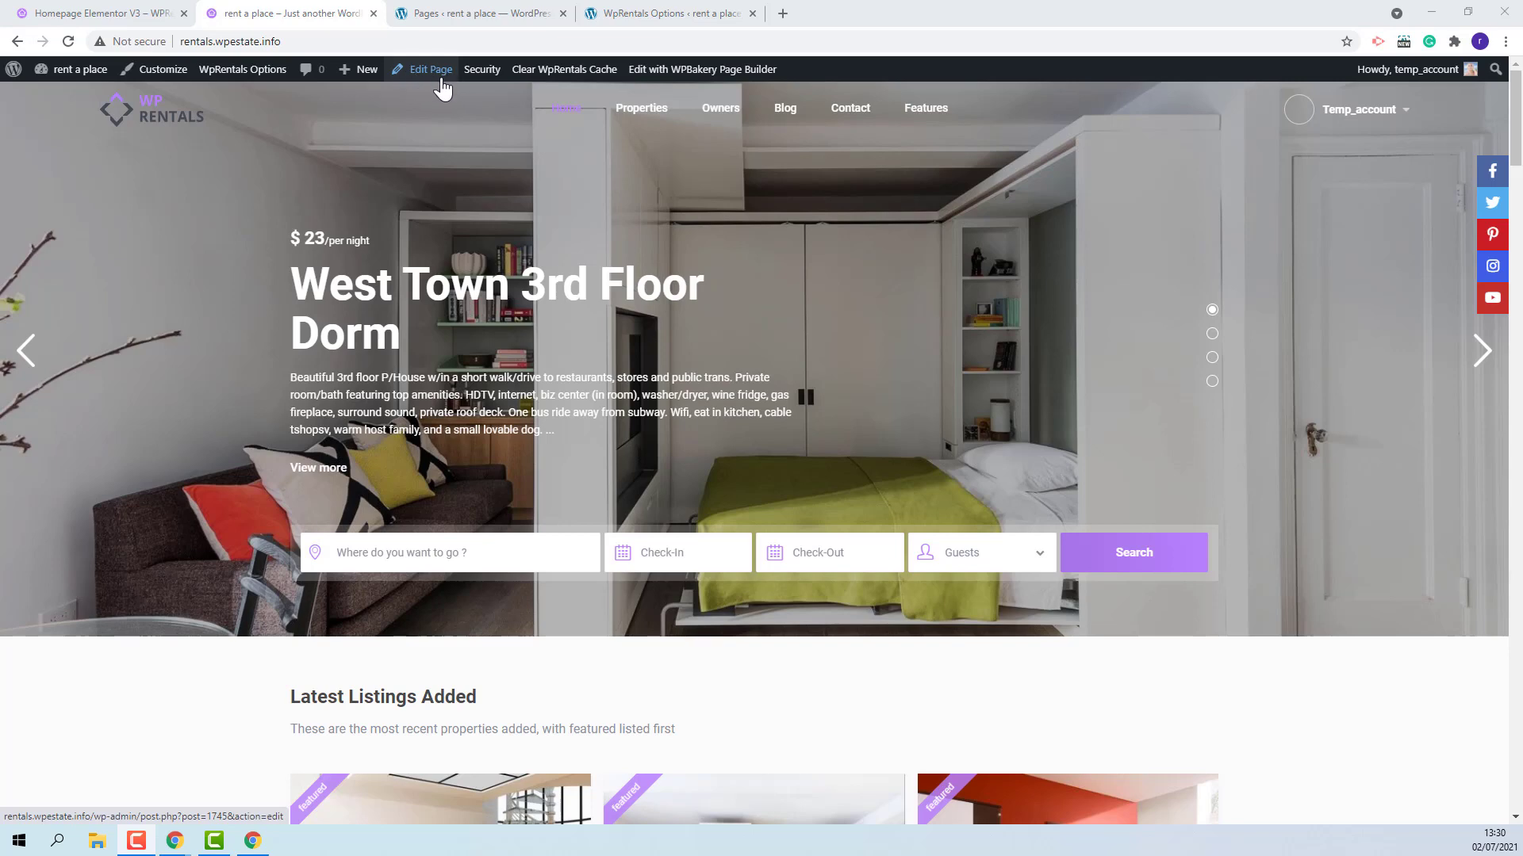
- Open the Homepage page in the editor and scroll down to its Appearance Options
{"action": "left_click", "coordinate": [444, 13]}
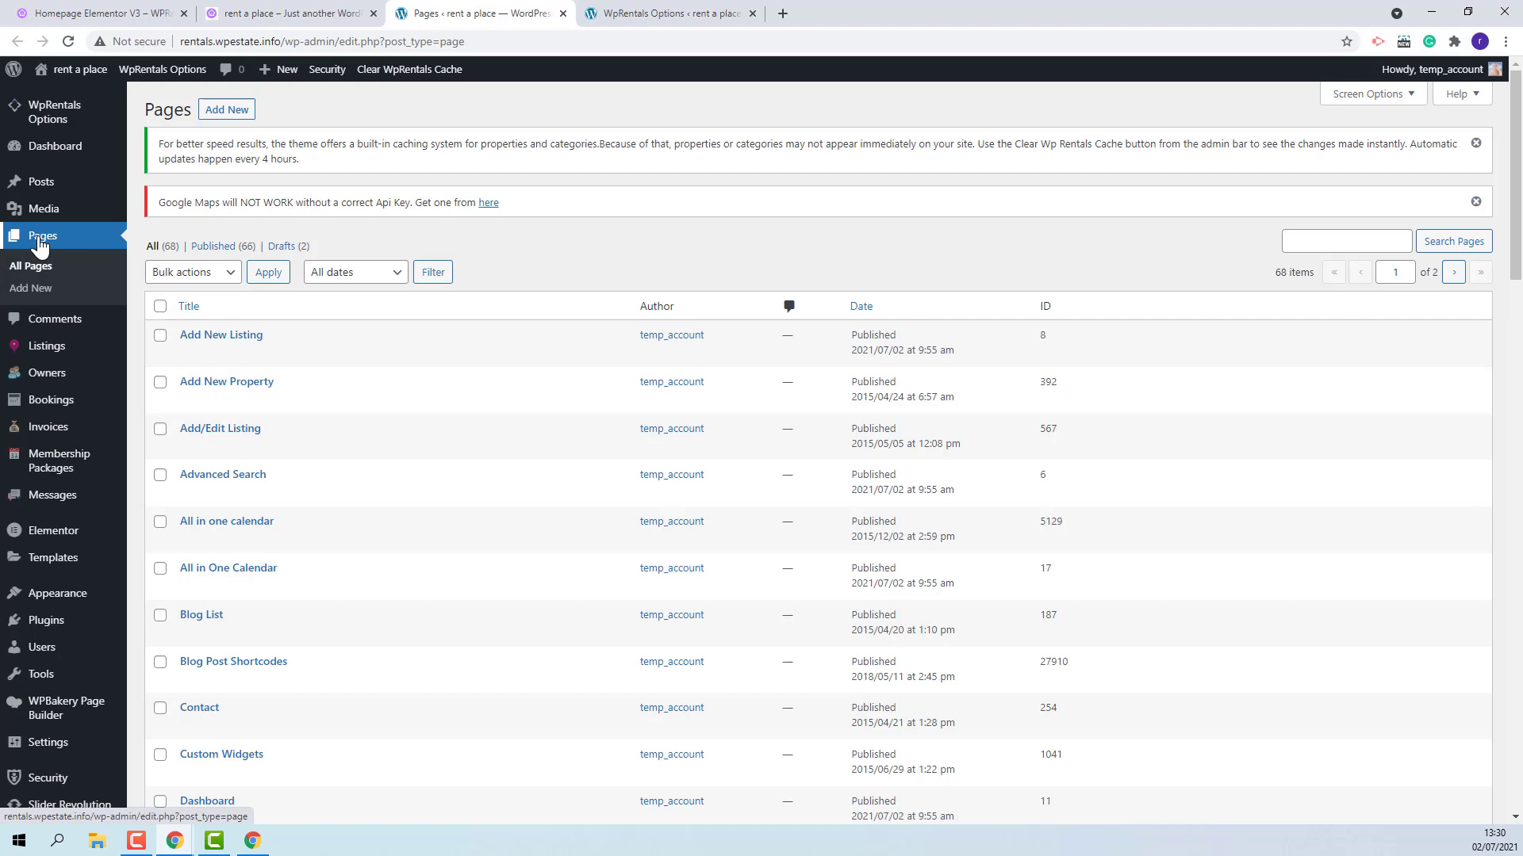
{"action": "scroll", "coordinate": [684, 382], "scroll_direction": "down", "scroll_amount": 8}
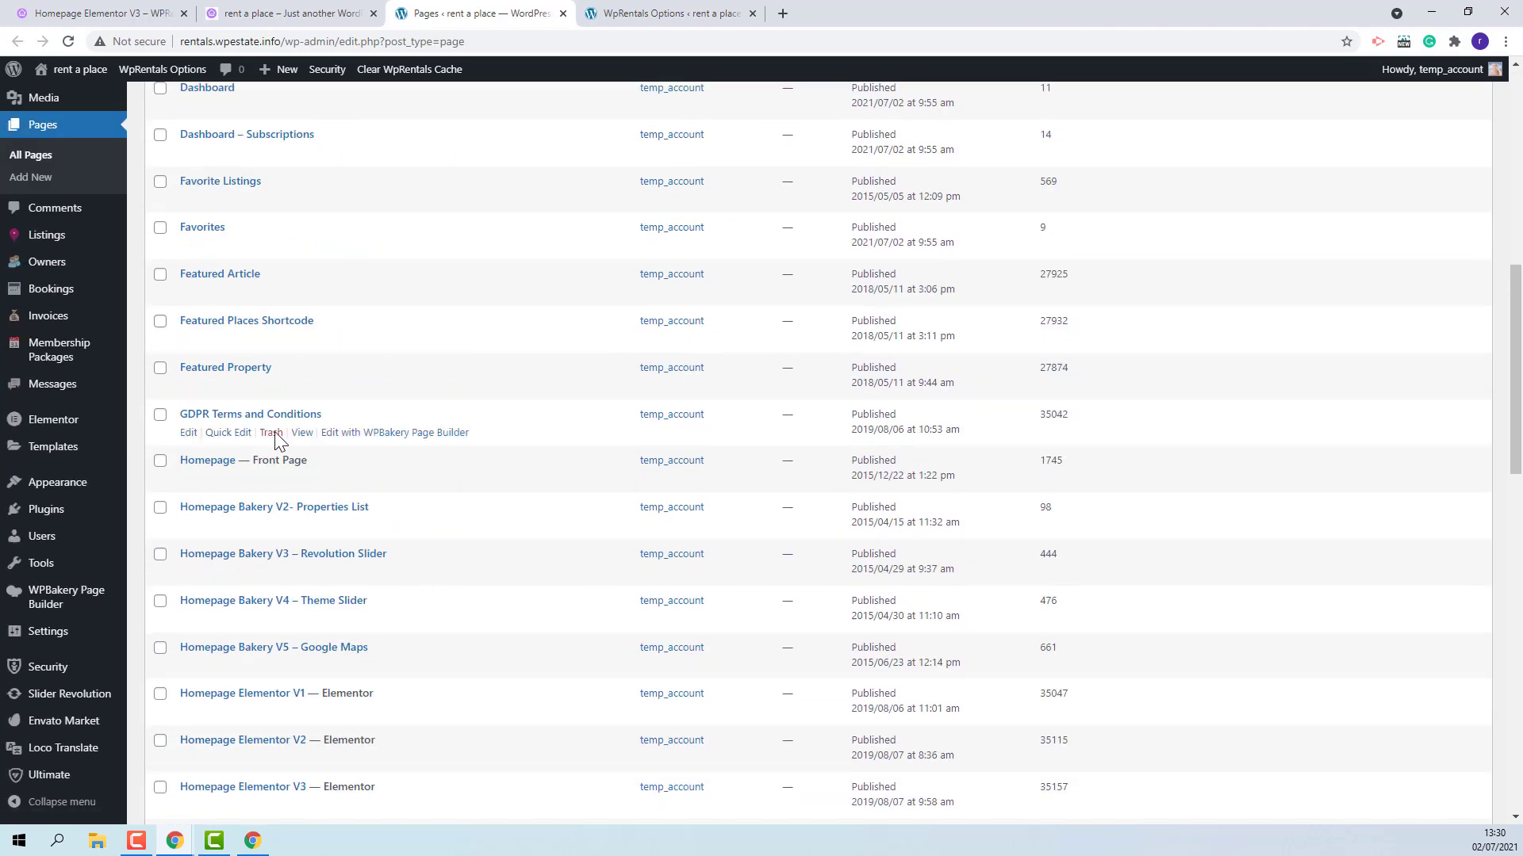
{"action": "left_click", "coordinate": [189, 480]}
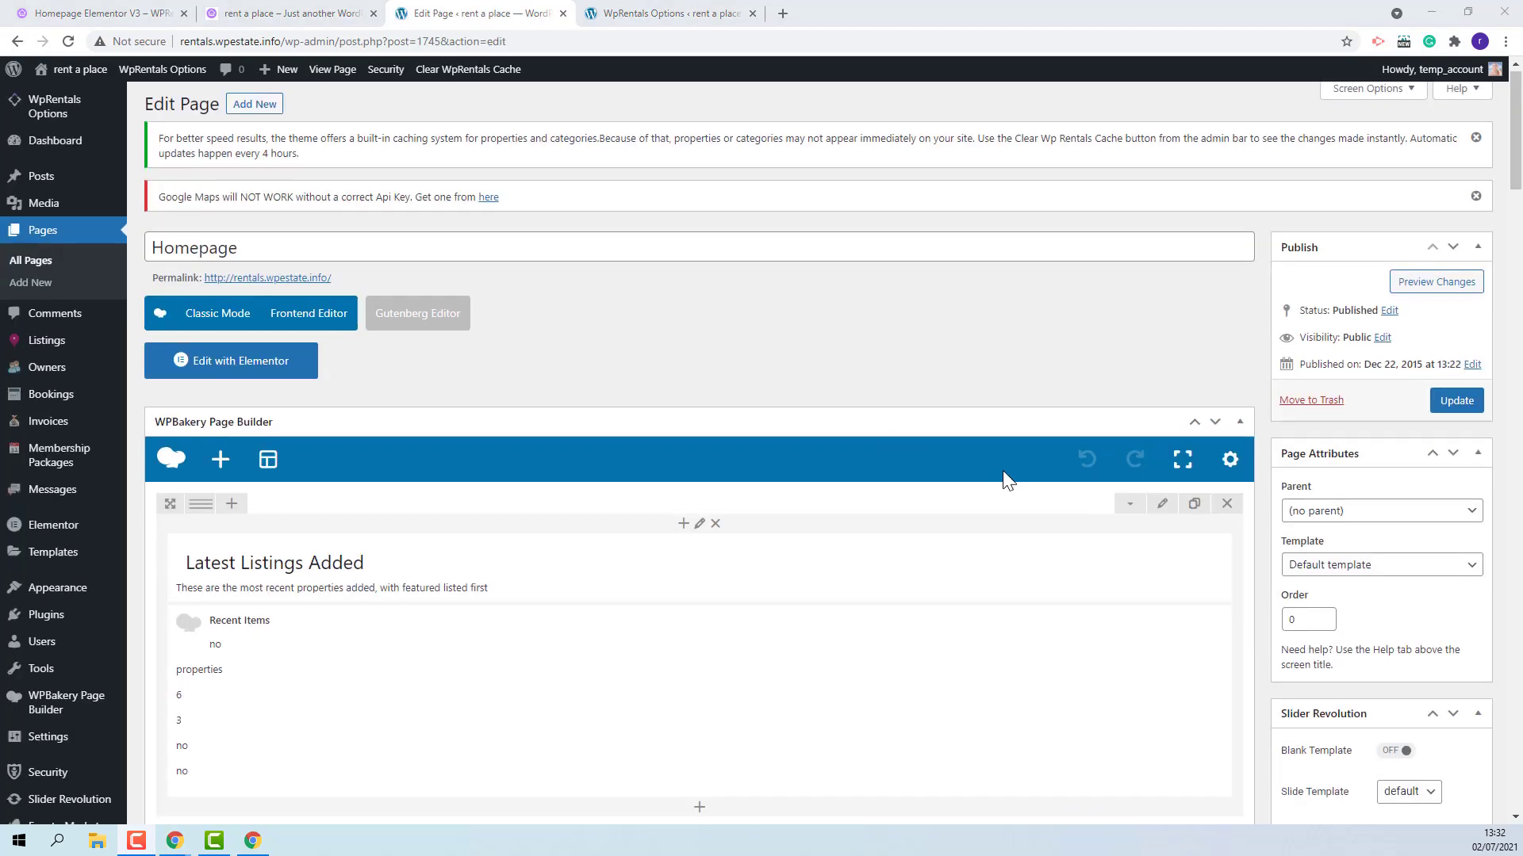
{"action": "scroll", "coordinate": [1002, 476], "scroll_direction": "down", "scroll_amount": 8}
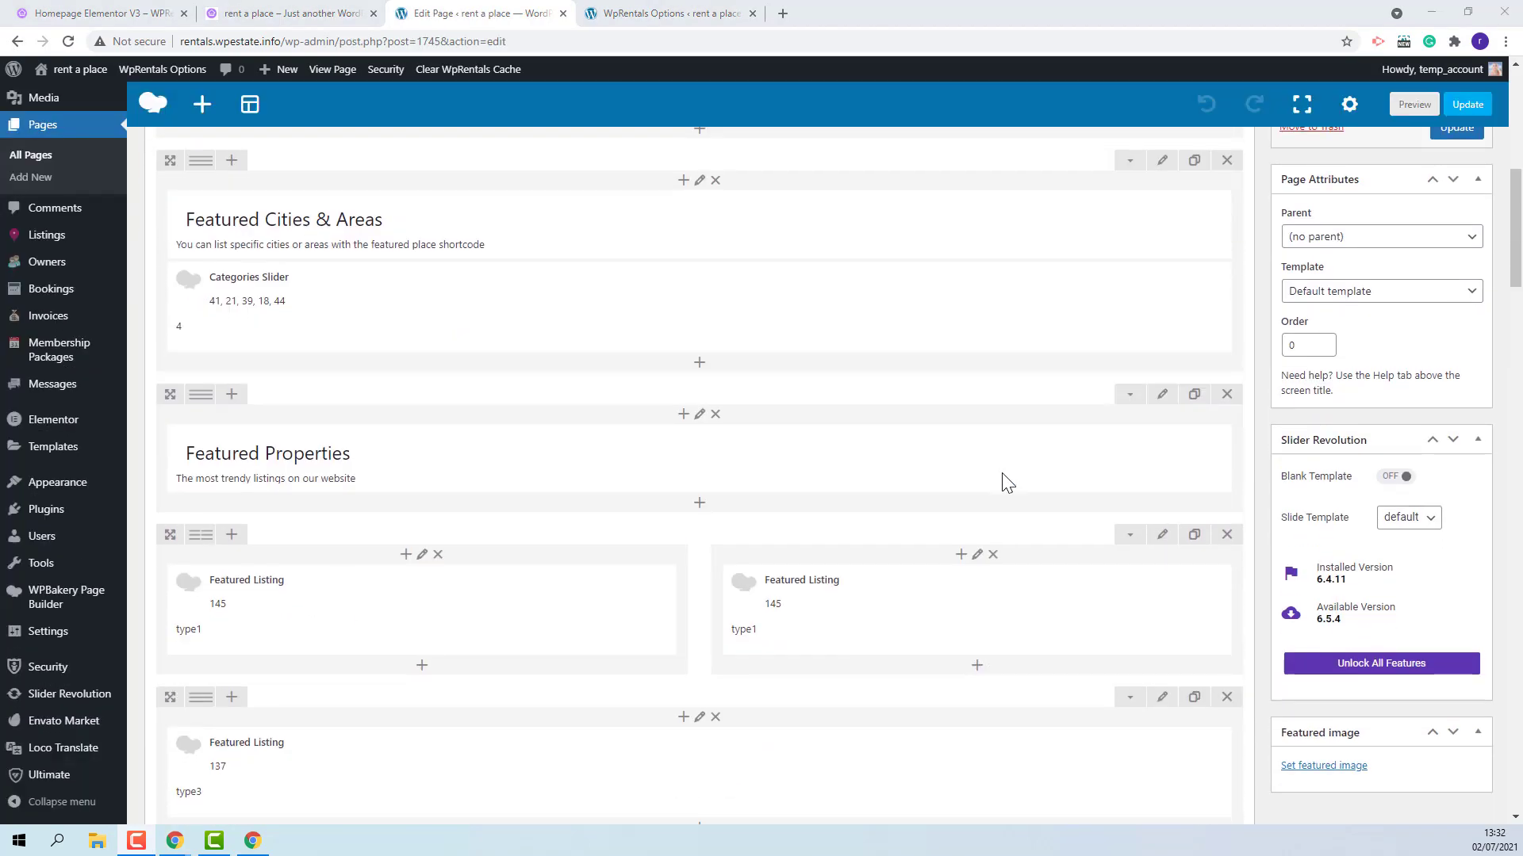
{"action": "scroll", "coordinate": [1005, 482], "scroll_direction": "down", "scroll_amount": 15}
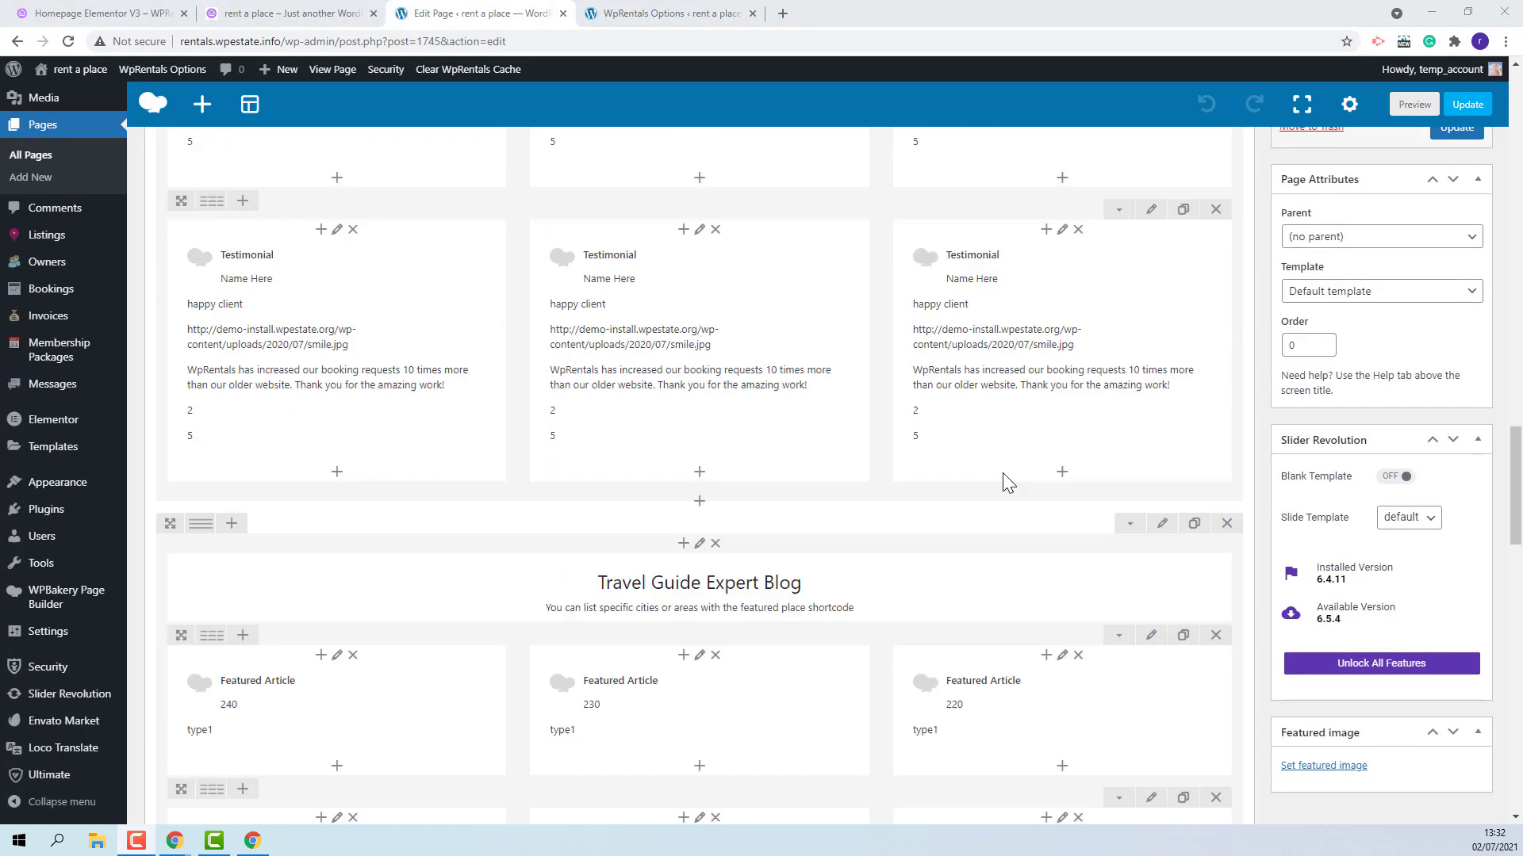
{"action": "scroll", "coordinate": [1006, 481], "scroll_direction": "down", "scroll_amount": 10}
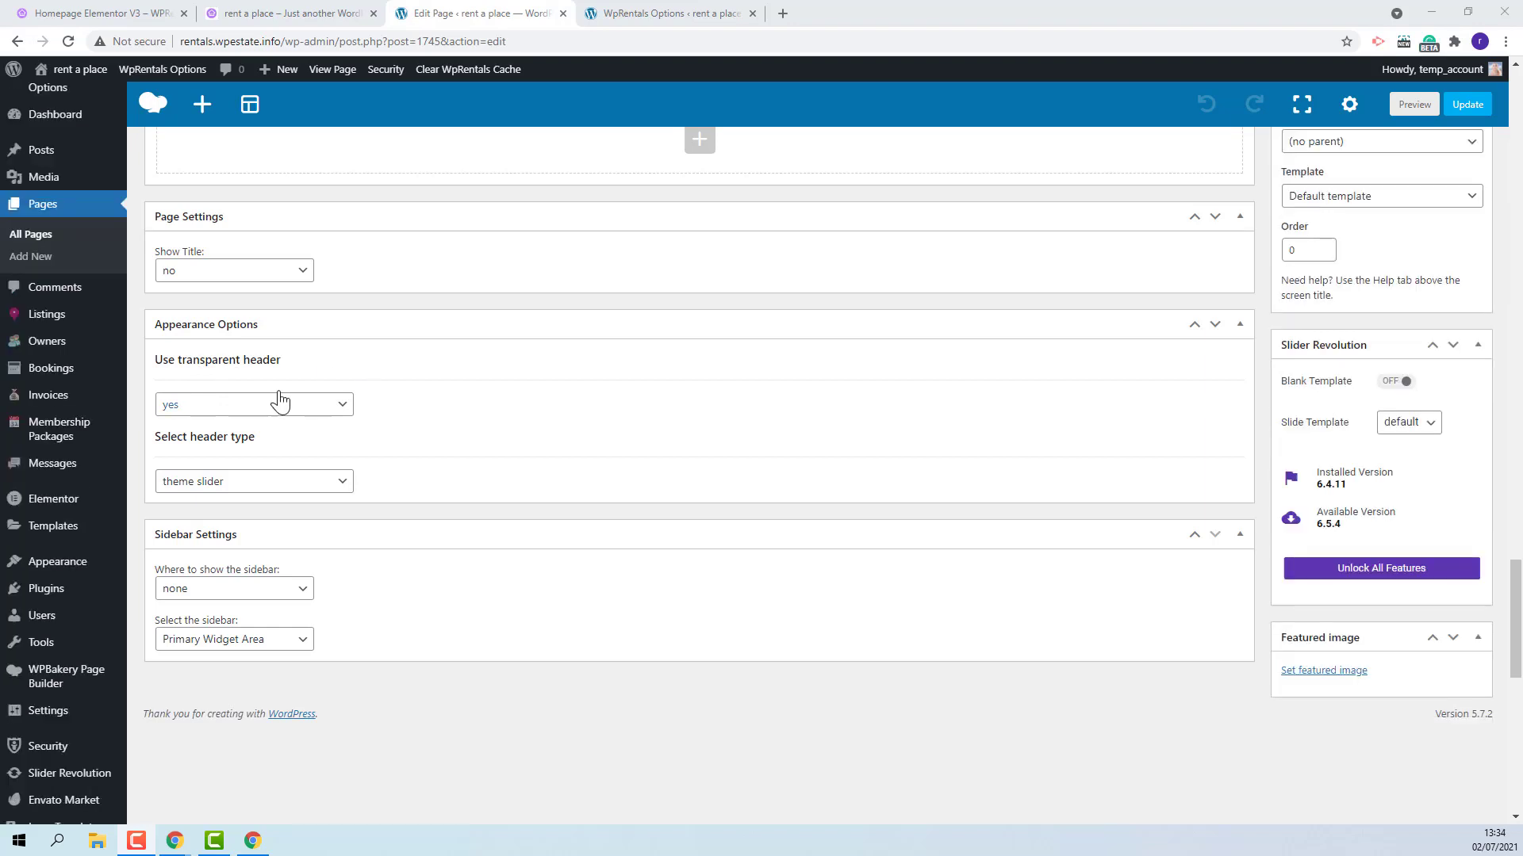
- Set the Homepage header type to none, update the page, and view the live homepage
{"action": "left_click", "coordinate": [275, 481]}
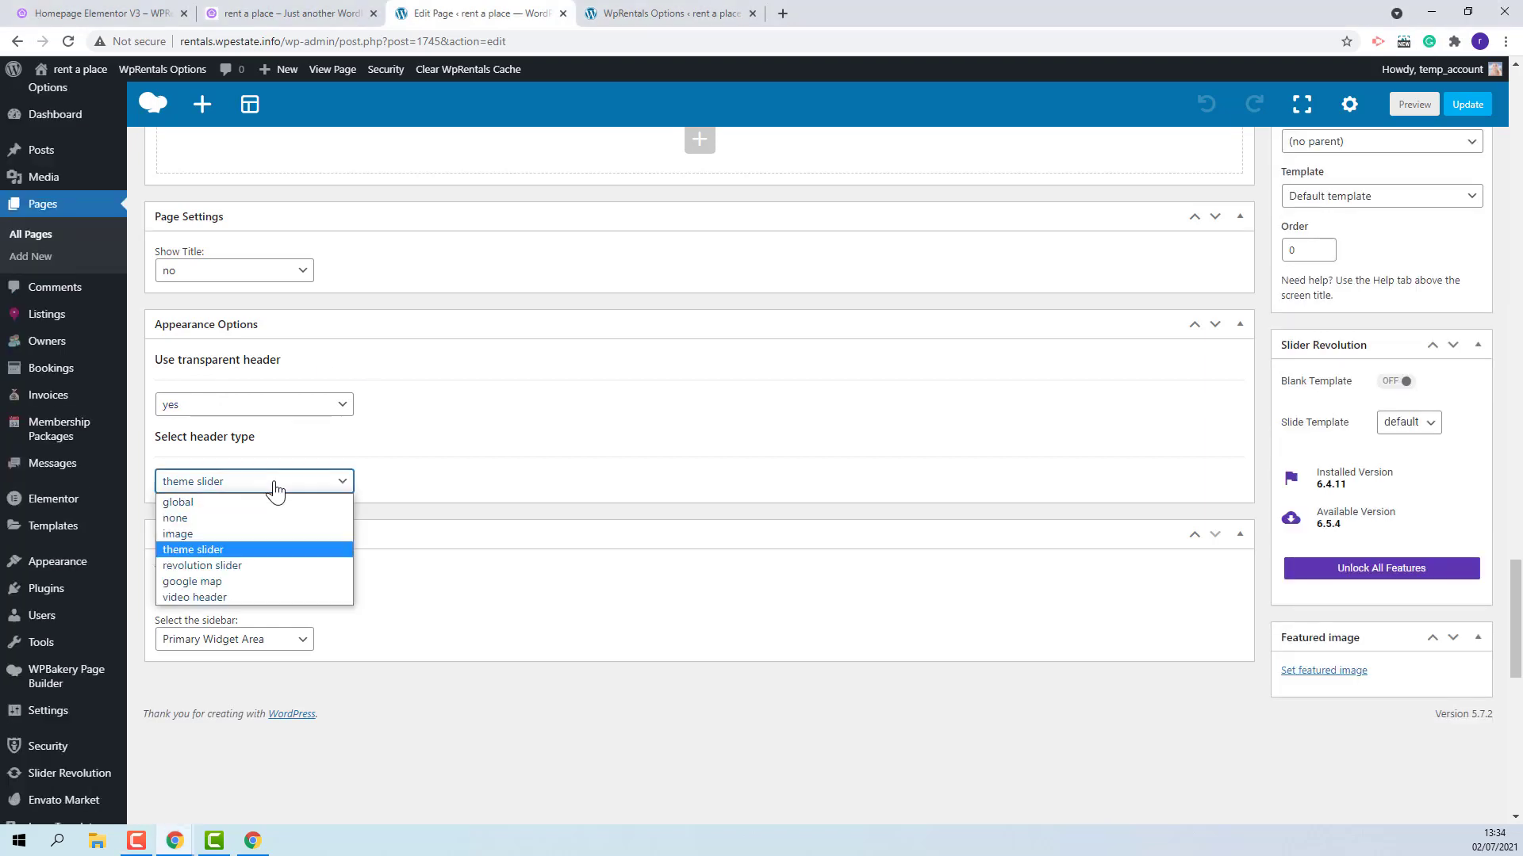
{"action": "left_click", "coordinate": [241, 518]}
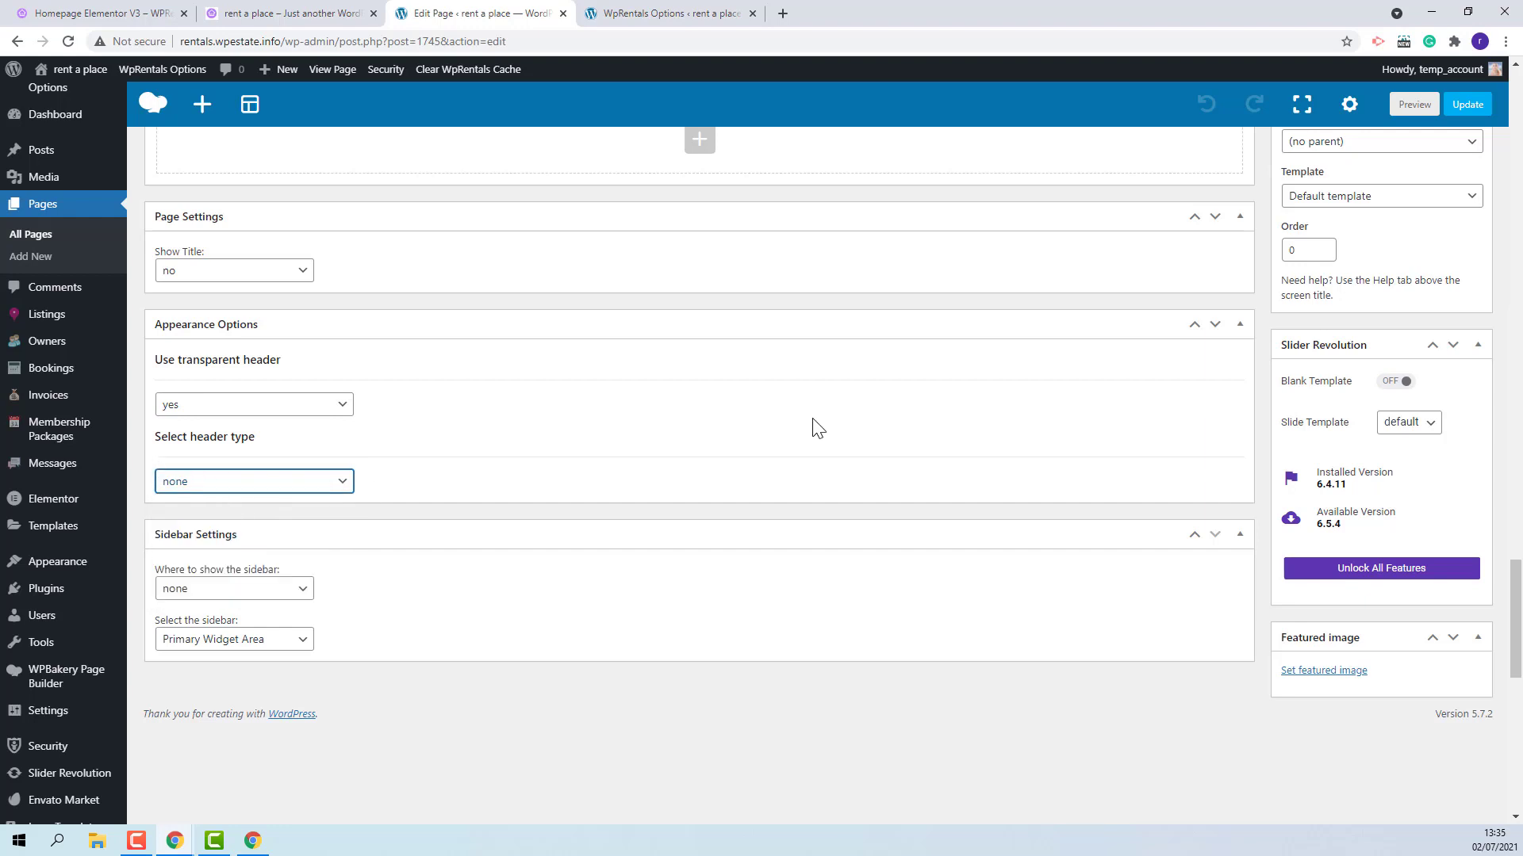
{"action": "left_click", "coordinate": [1468, 104]}
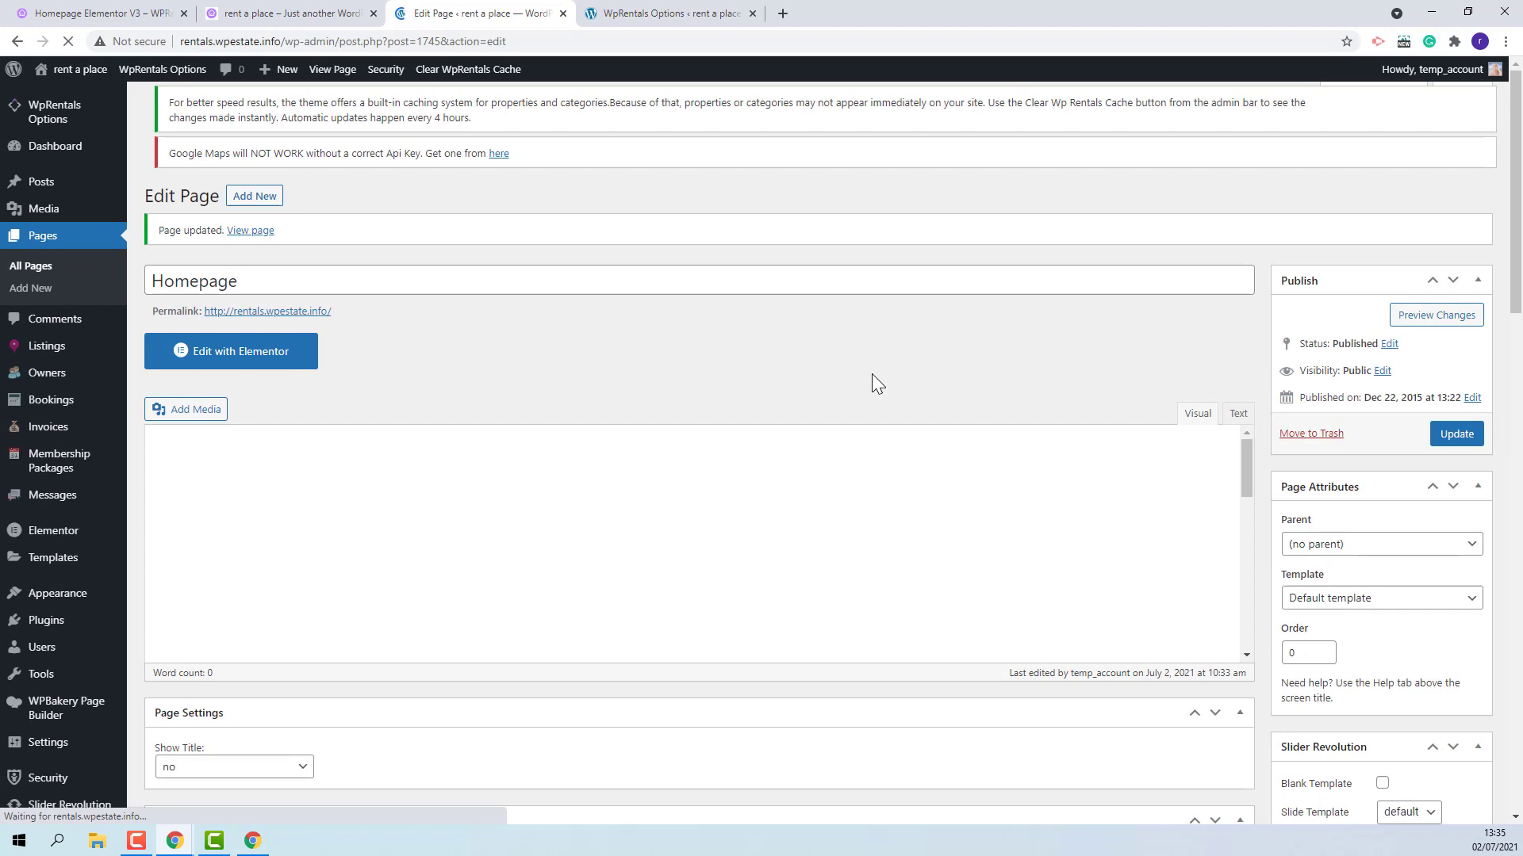
{"action": "left_click", "coordinate": [323, 11]}
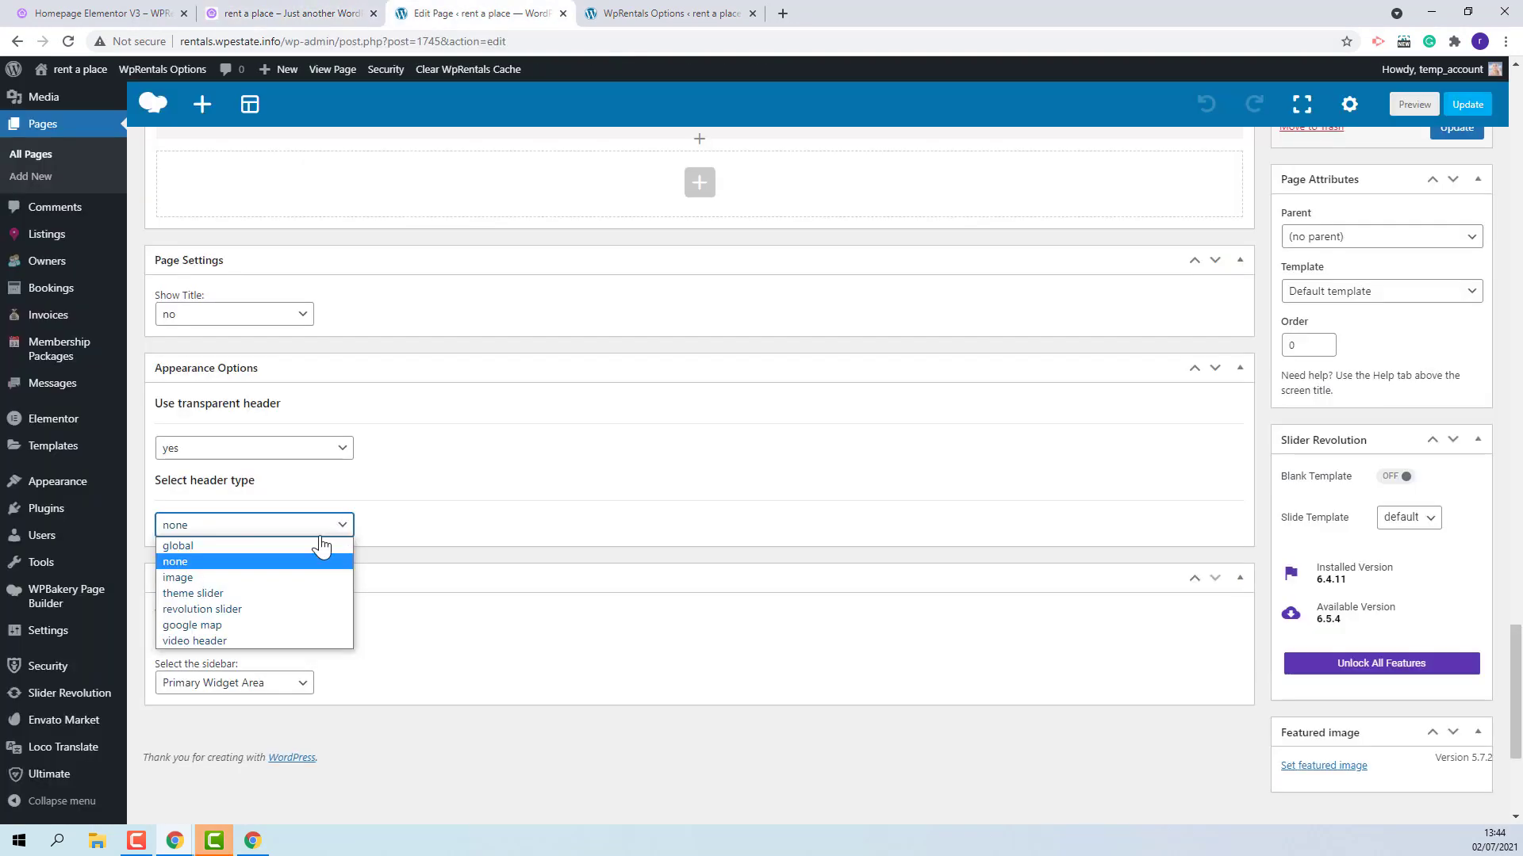
- Switch the header type to image and insert the uploaded background-e1565171845638.jpg as the header image
{"action": "left_click", "coordinate": [243, 577]}
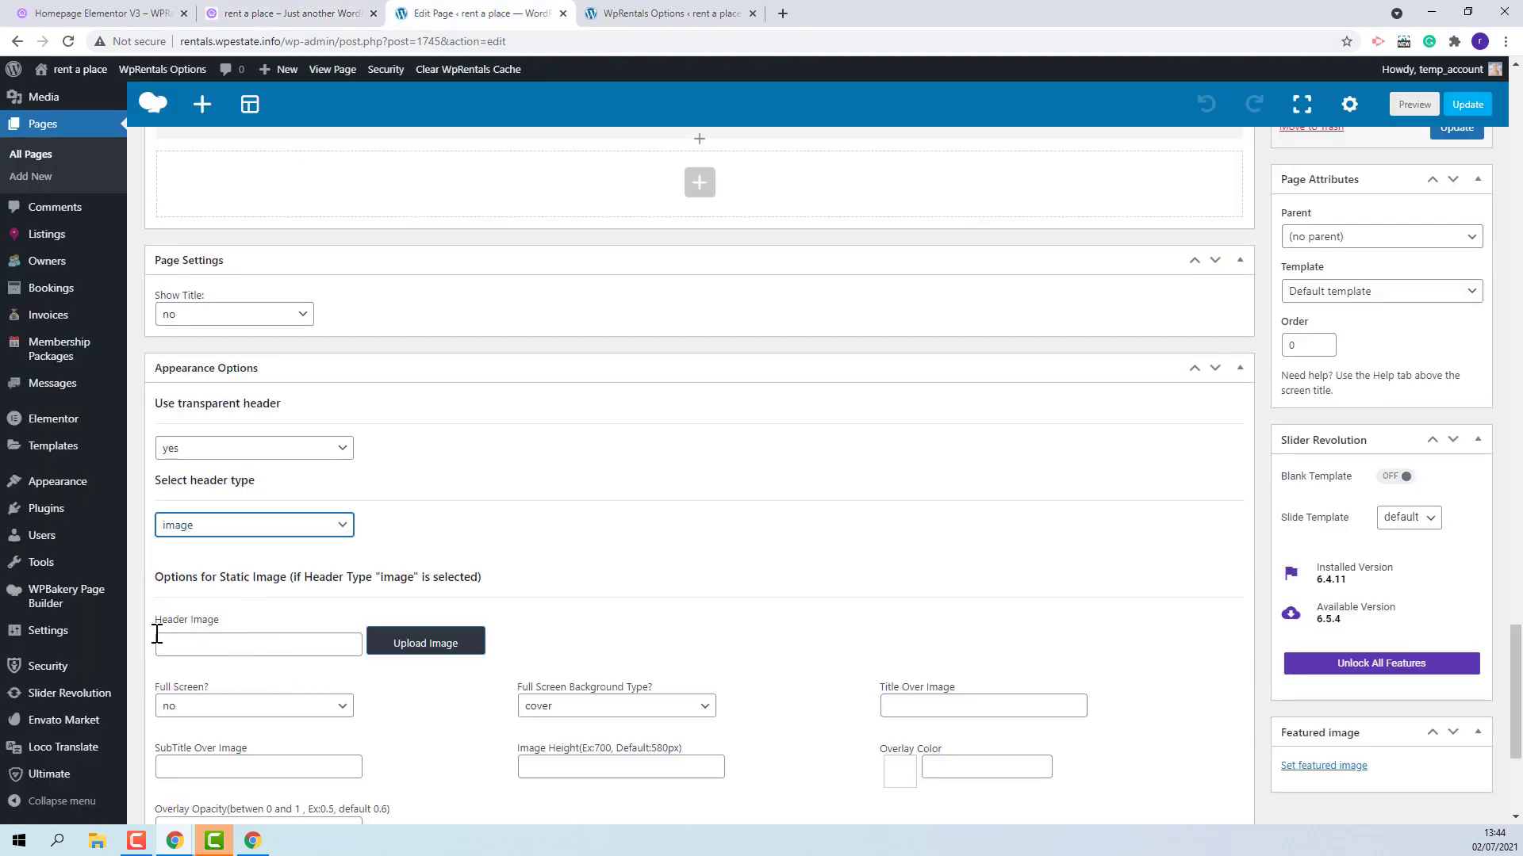
{"action": "left_click", "coordinate": [462, 646]}
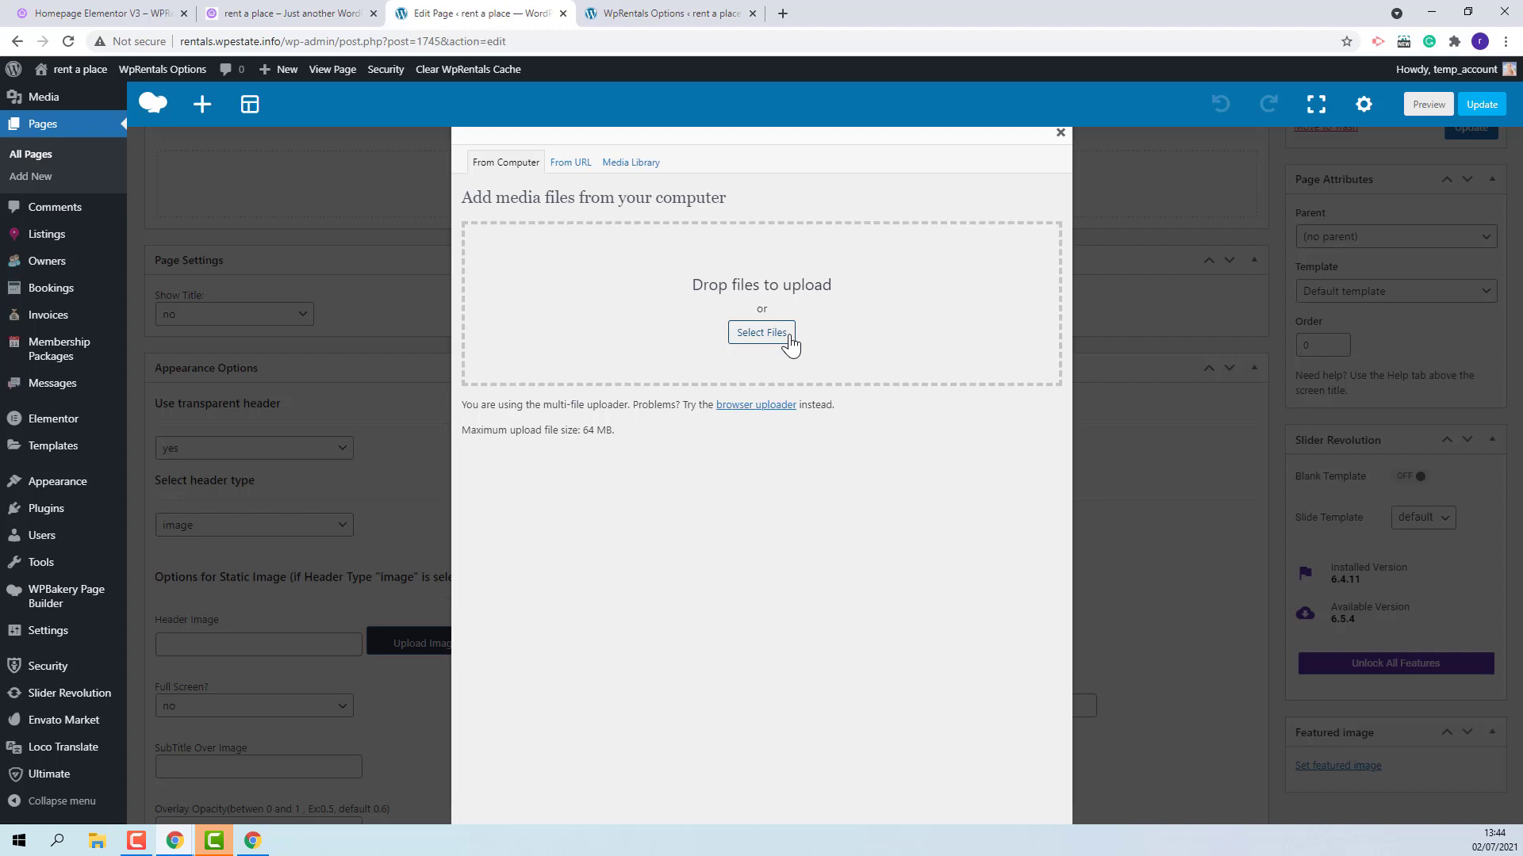
{"action": "left_click", "coordinate": [790, 343]}
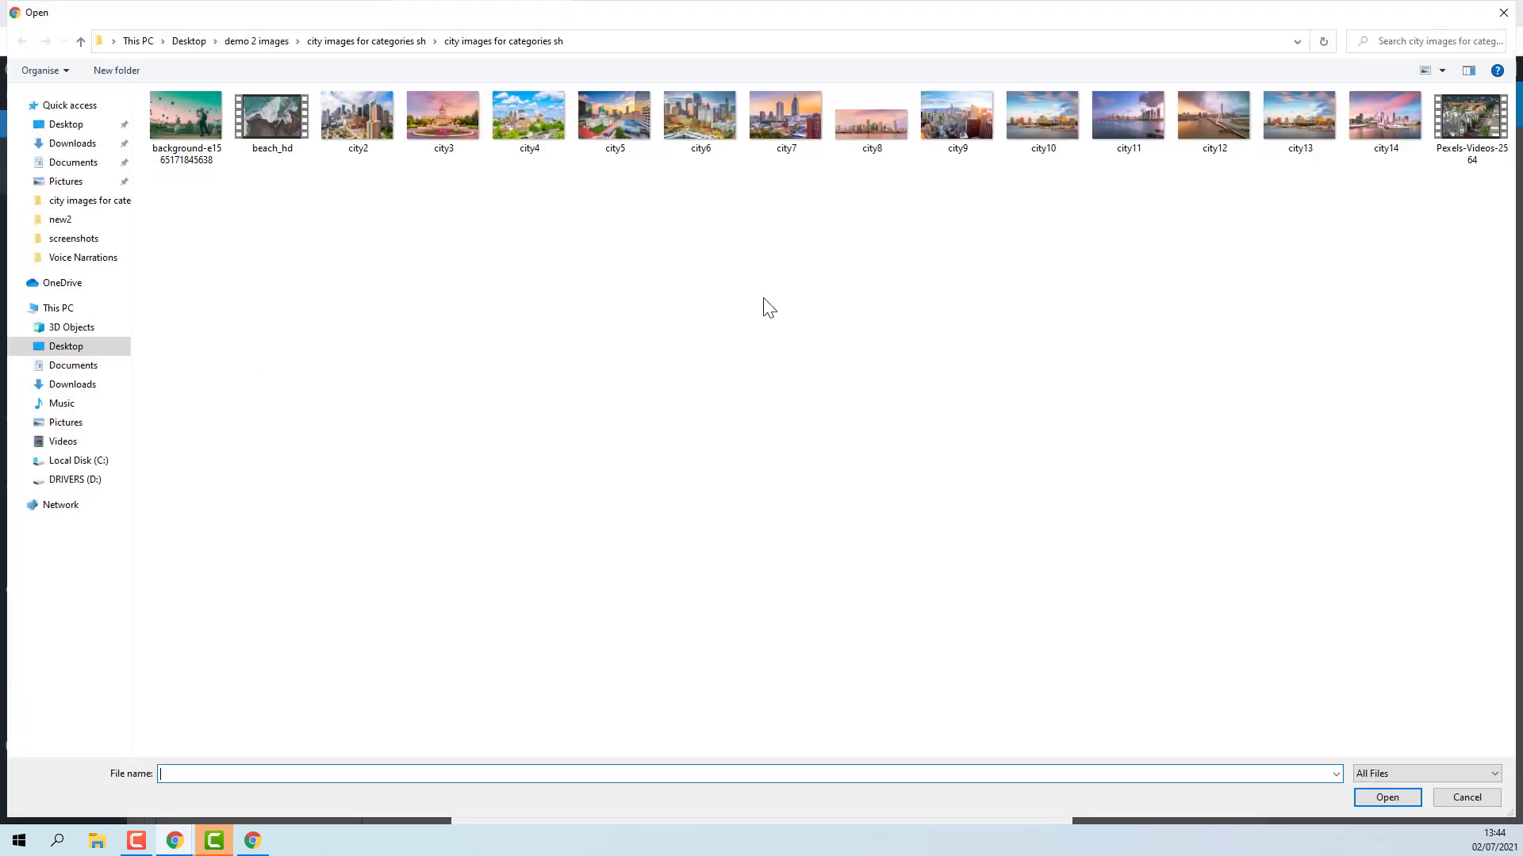
{"action": "left_click", "coordinate": [164, 132]}
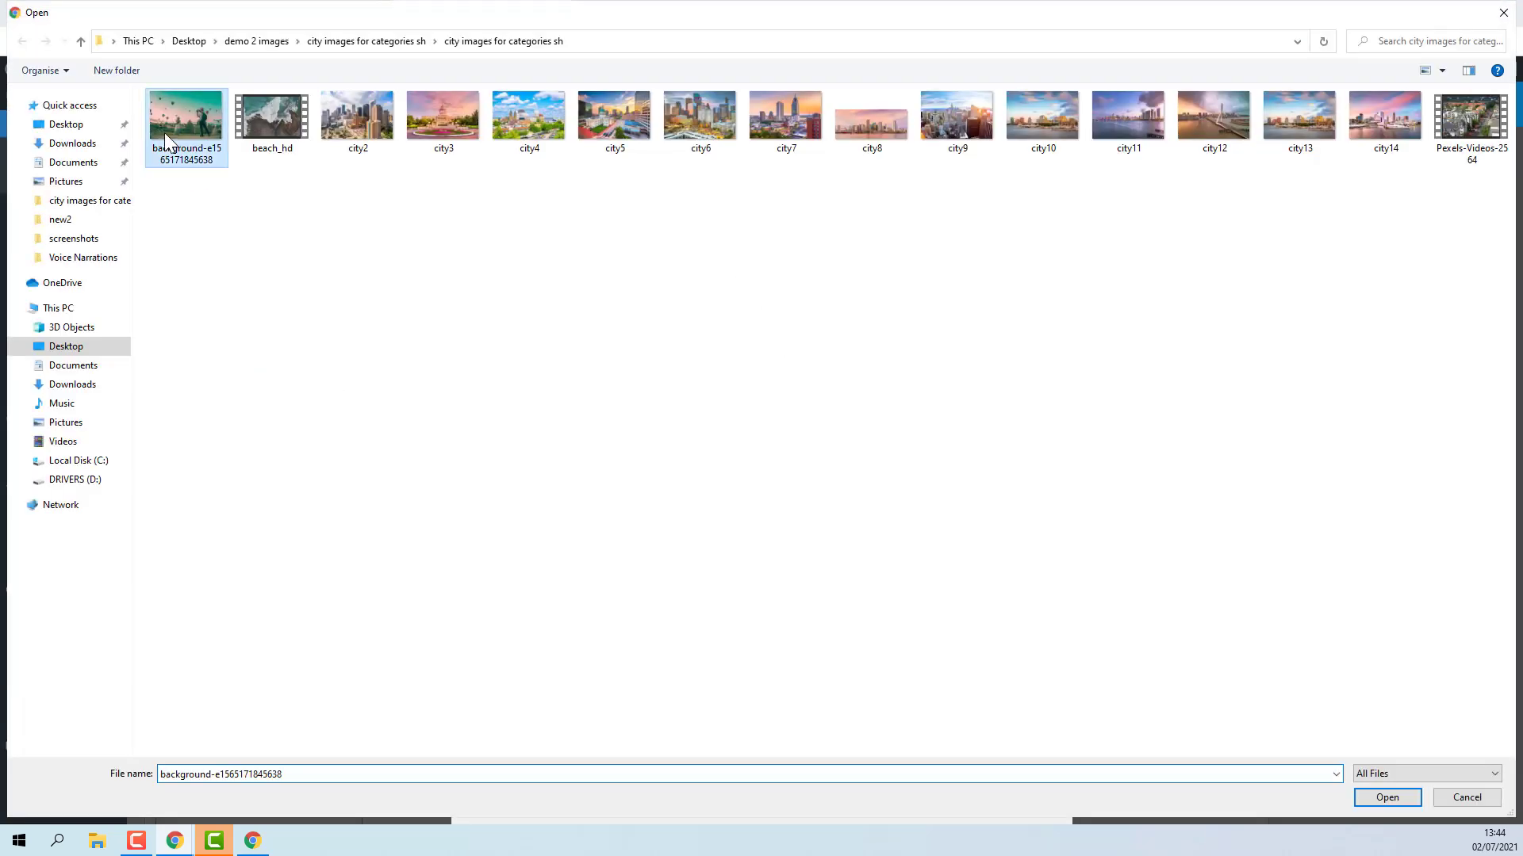
{"action": "left_click", "coordinate": [1387, 797]}
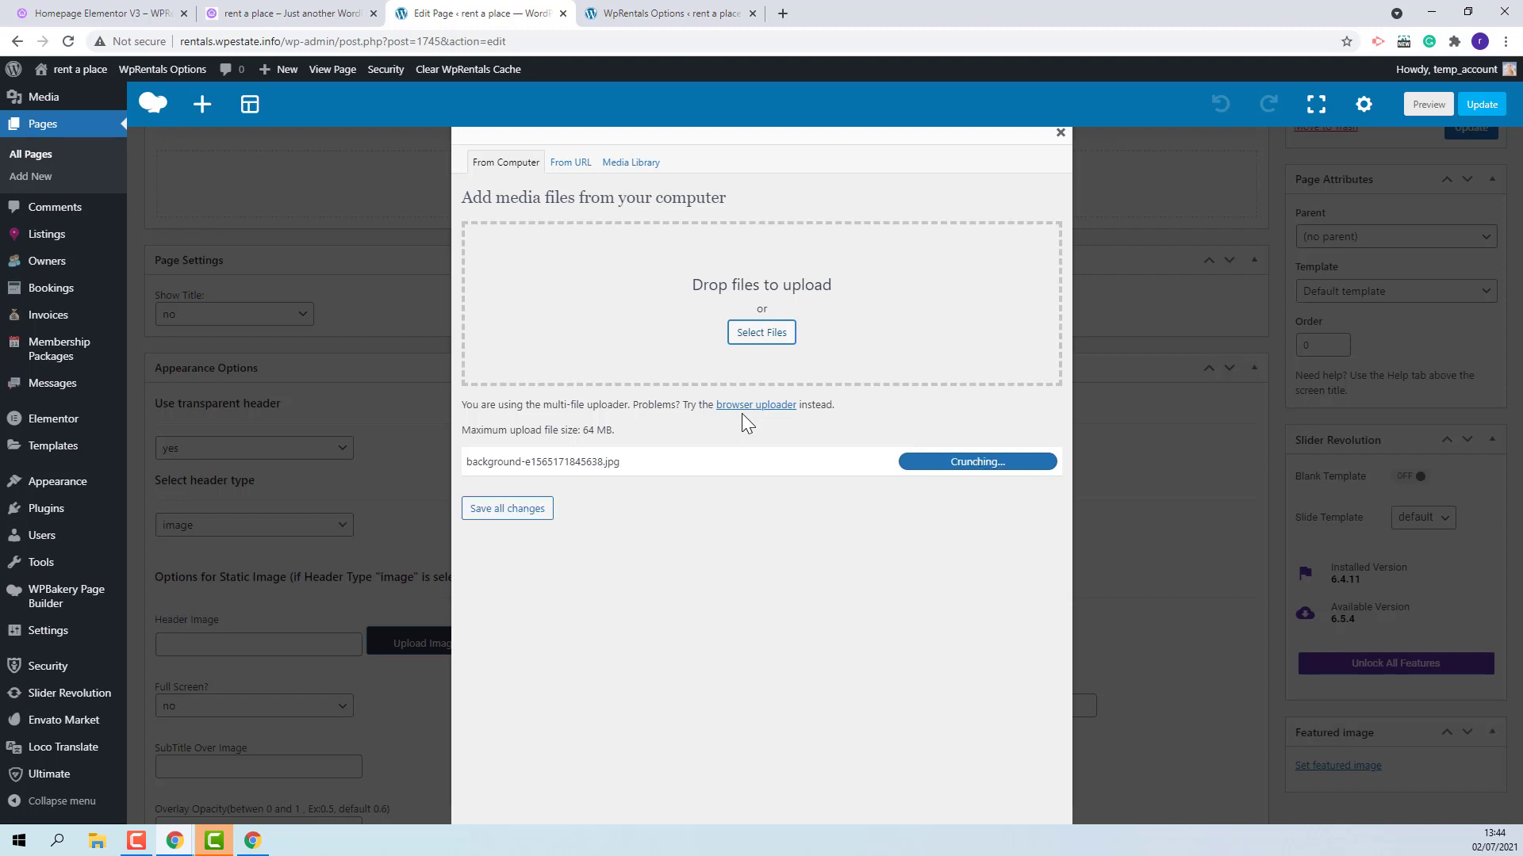
{"action": "scroll", "coordinate": [743, 419], "scroll_direction": "down", "scroll_amount": 4}
{"action": "left_click", "coordinate": [655, 751]}
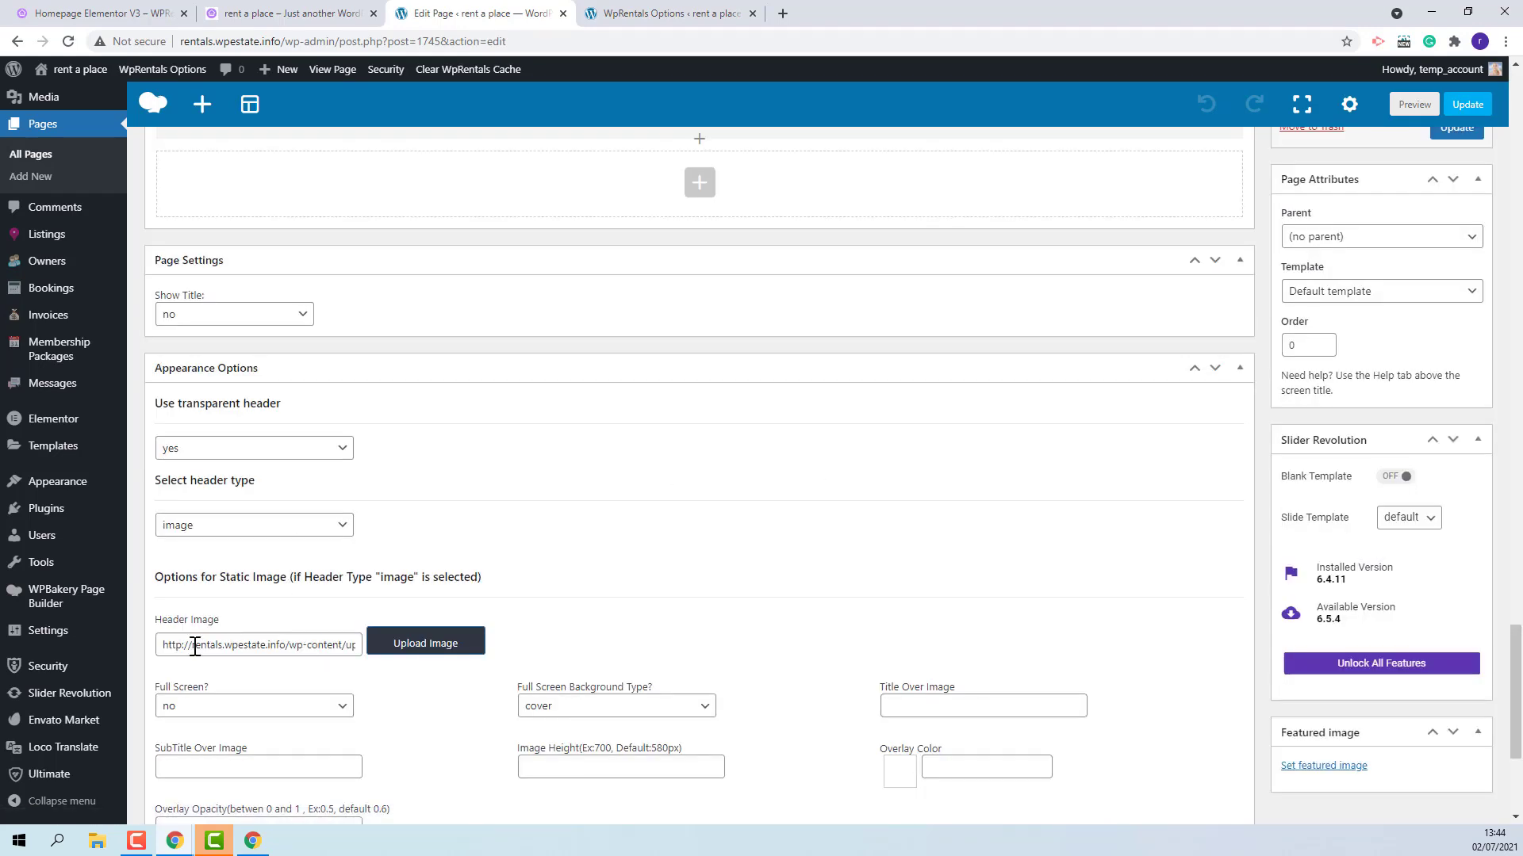
- Set the full screen background type to cover and title the image 'Uncharted Territory'
{"action": "scroll", "coordinate": [704, 630], "scroll_direction": "down", "scroll_amount": 1}
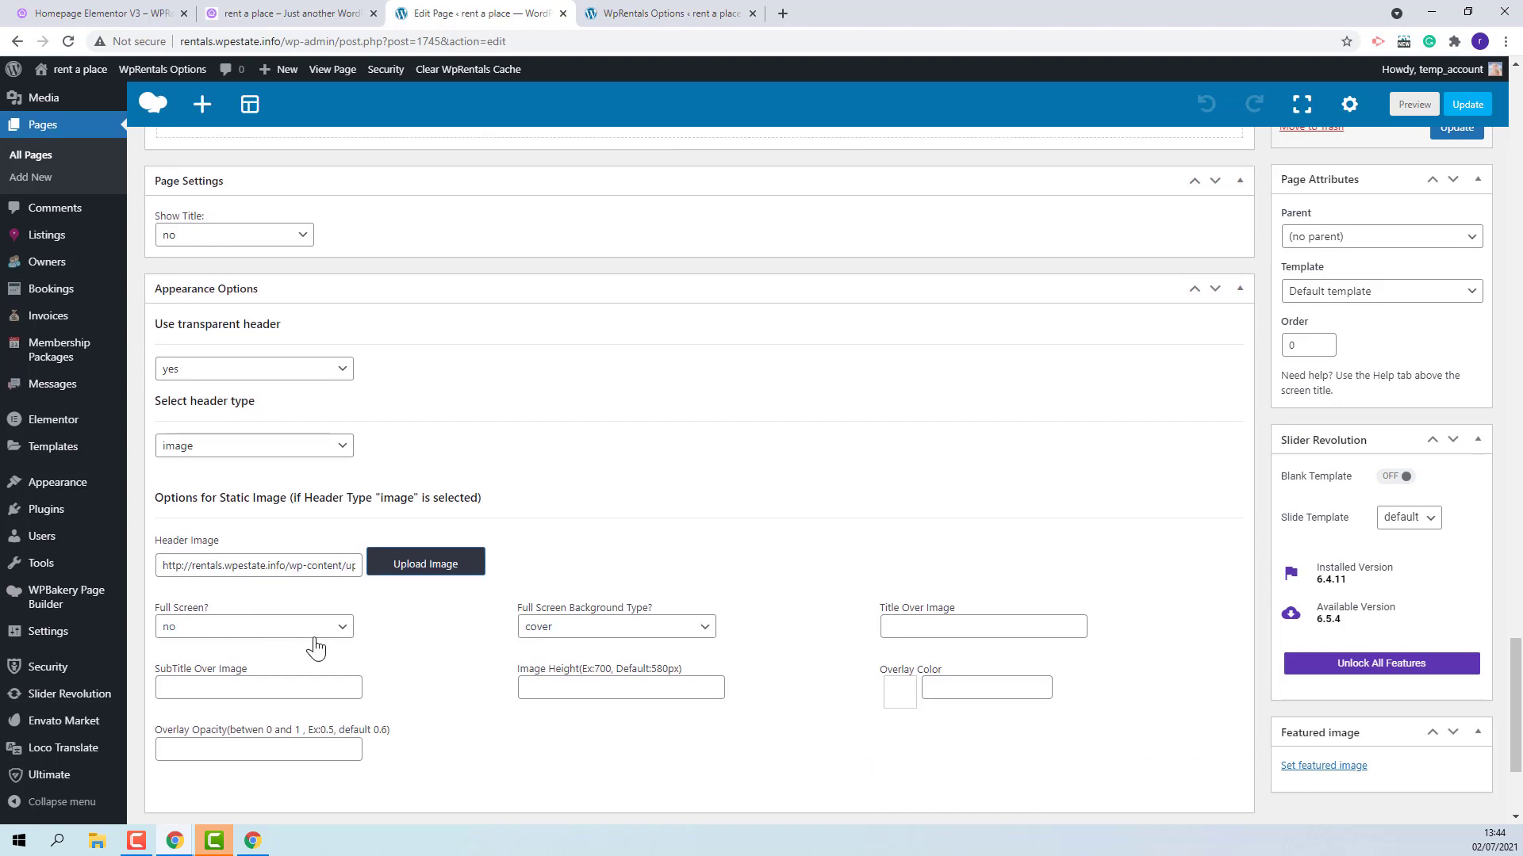
{"action": "left_click", "coordinate": [227, 632]}
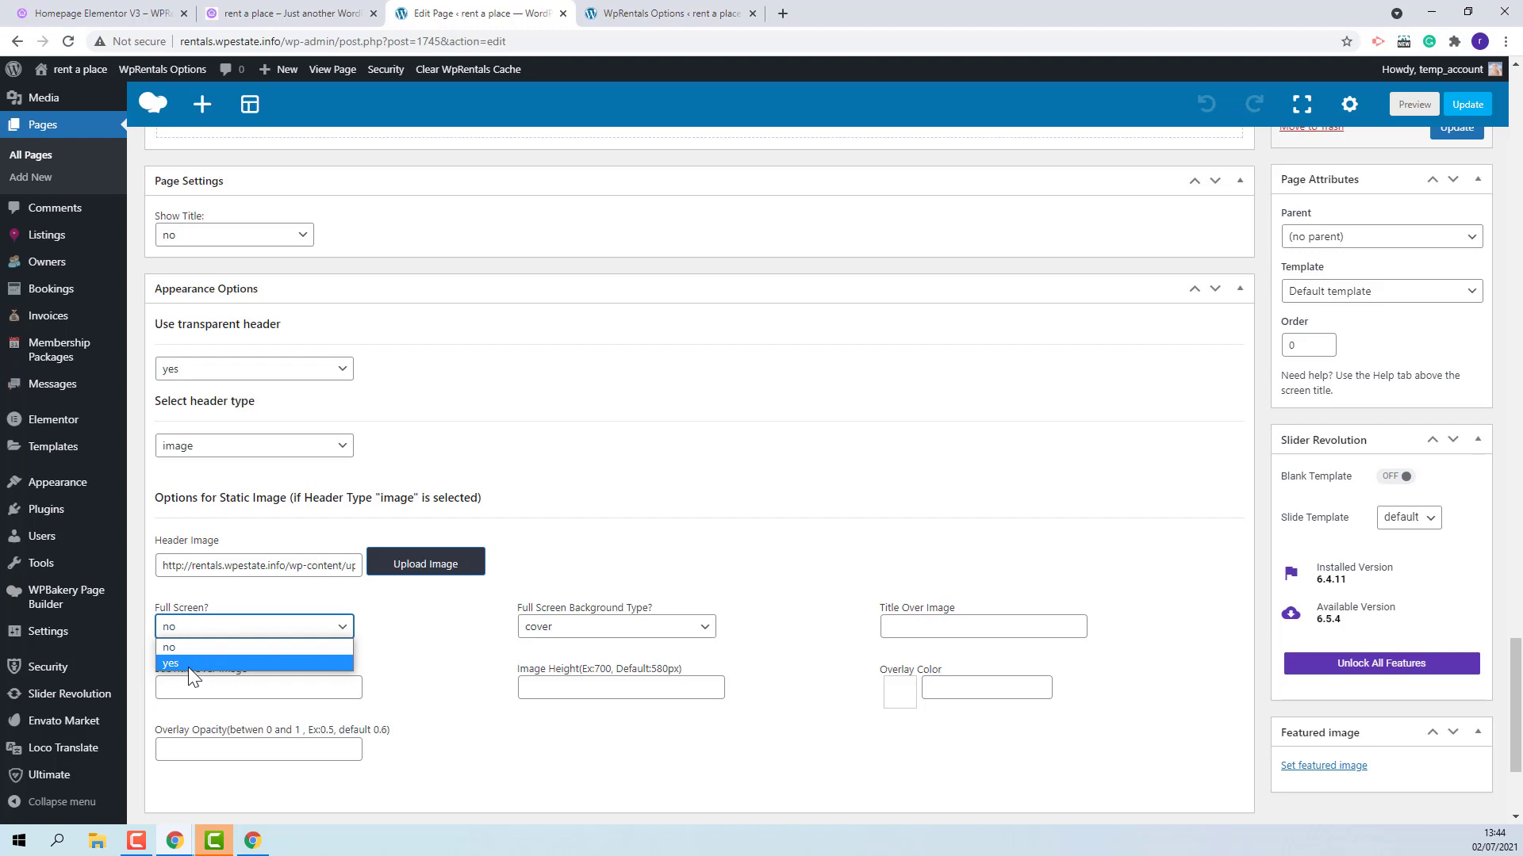
{"action": "left_click", "coordinate": [611, 628]}
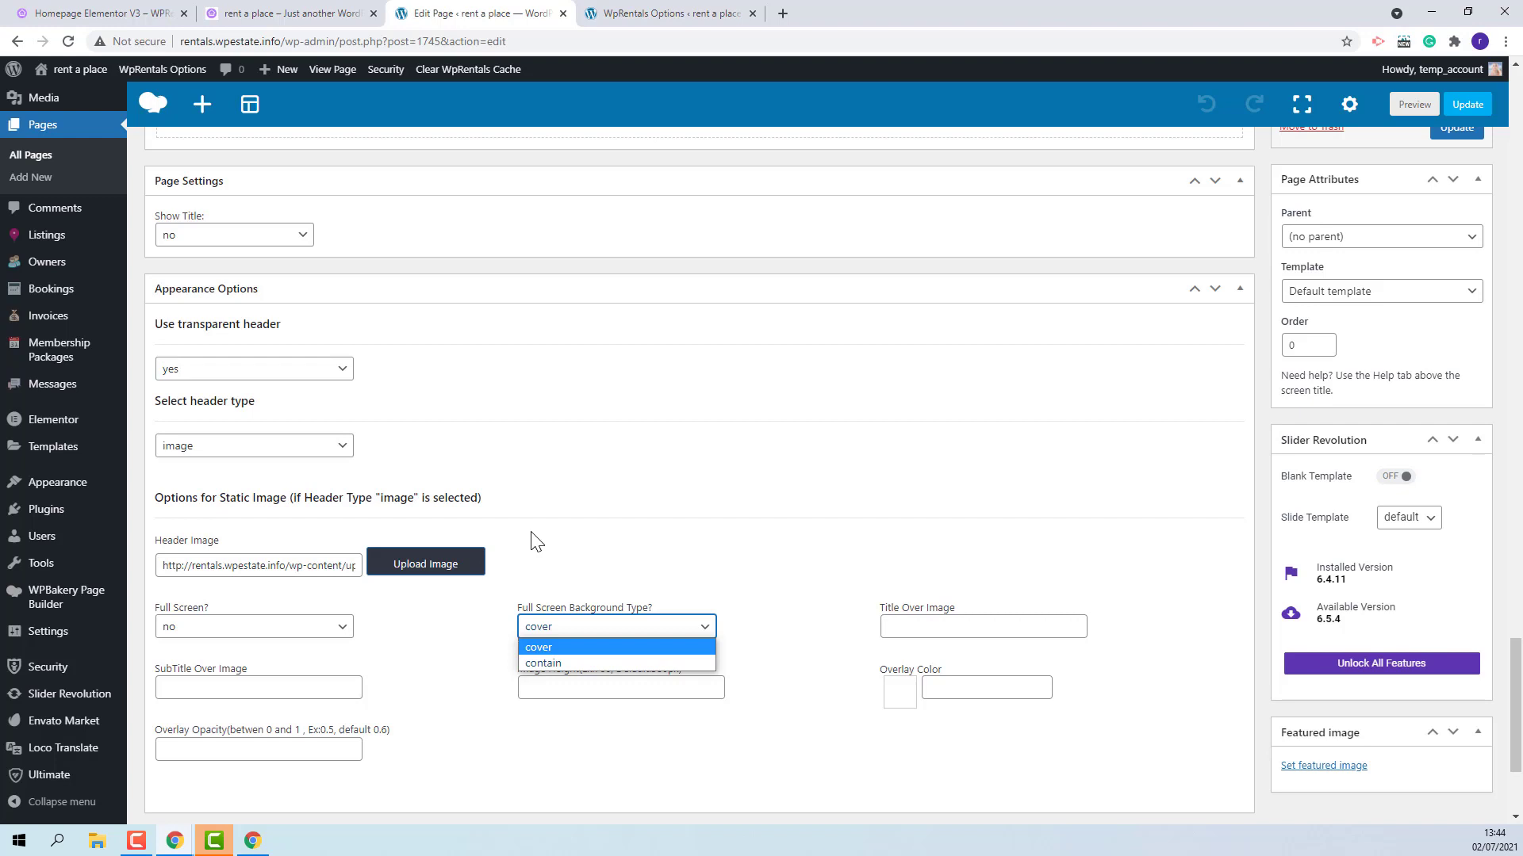
{"action": "left_click", "coordinate": [924, 628]}
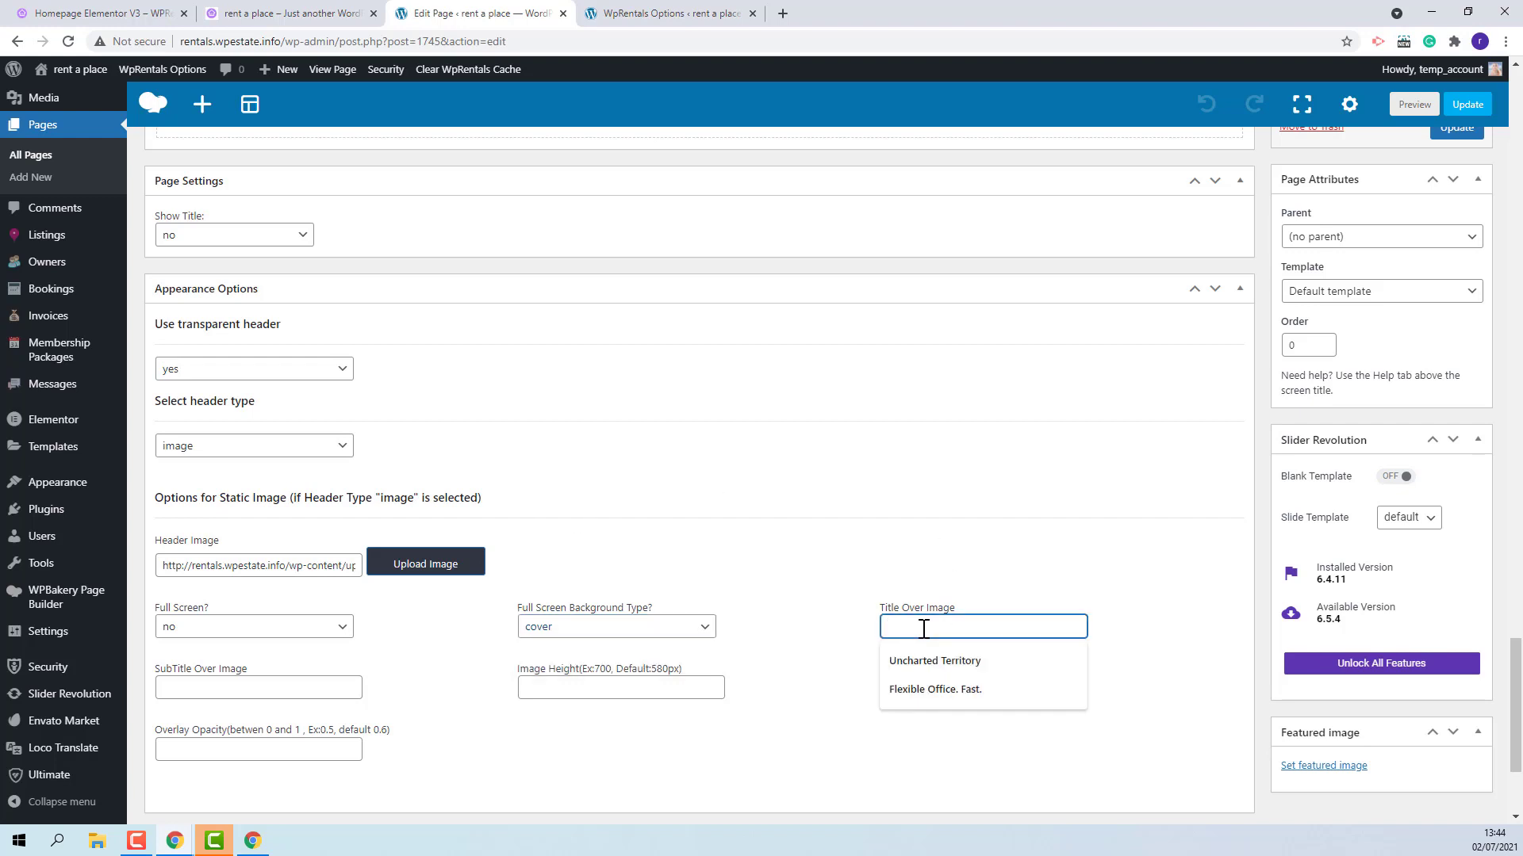
{"action": "key", "text": "Down"}
{"action": "key", "text": "Return"}
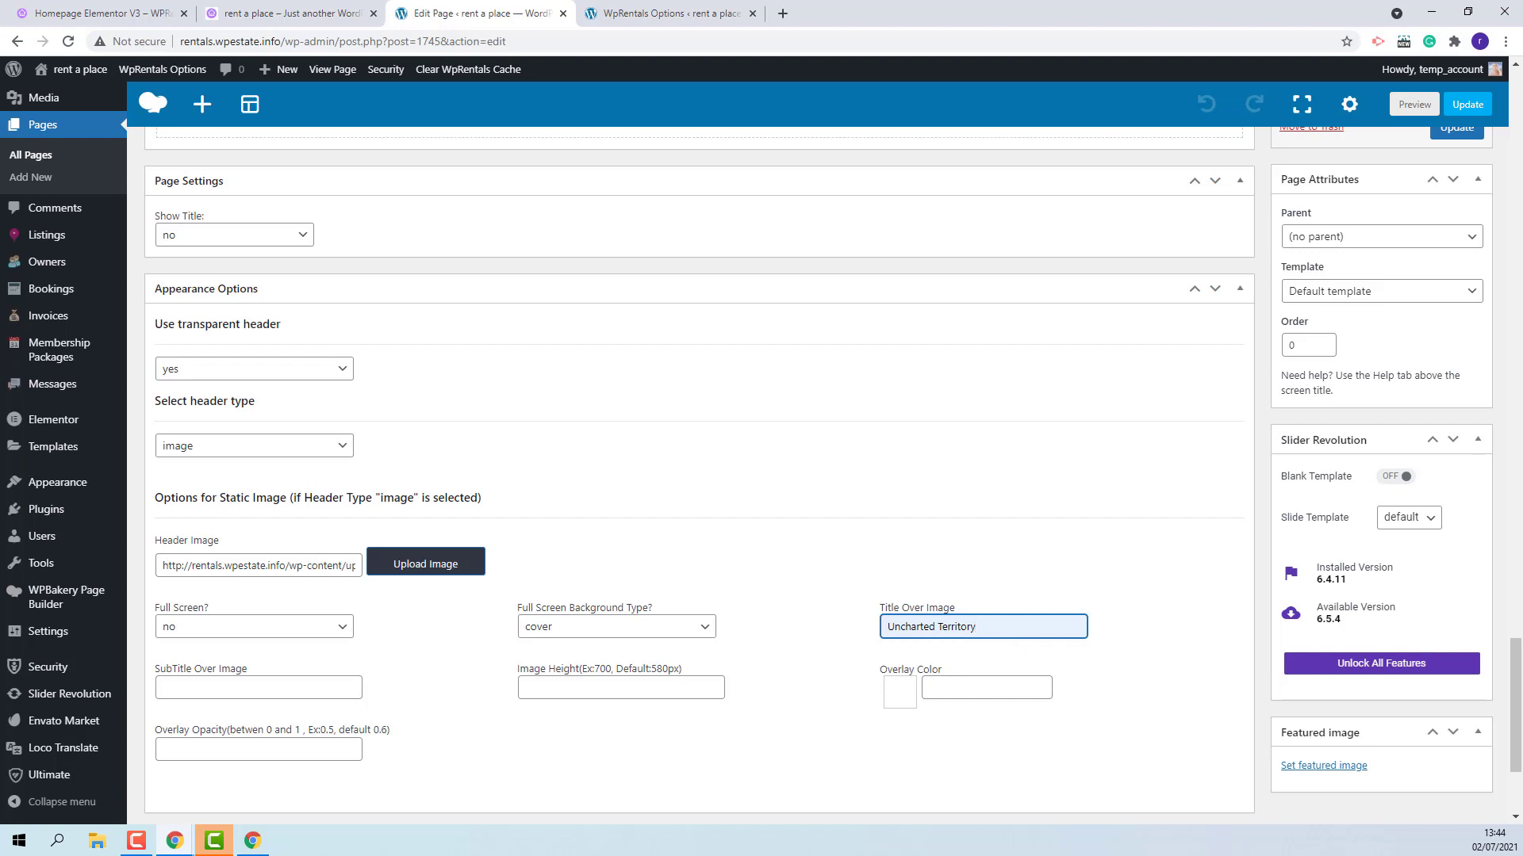
- Add the subtitle 'sail with wprentals', set image height to 700, and view the homepage
{"action": "left_click", "coordinate": [296, 687]}
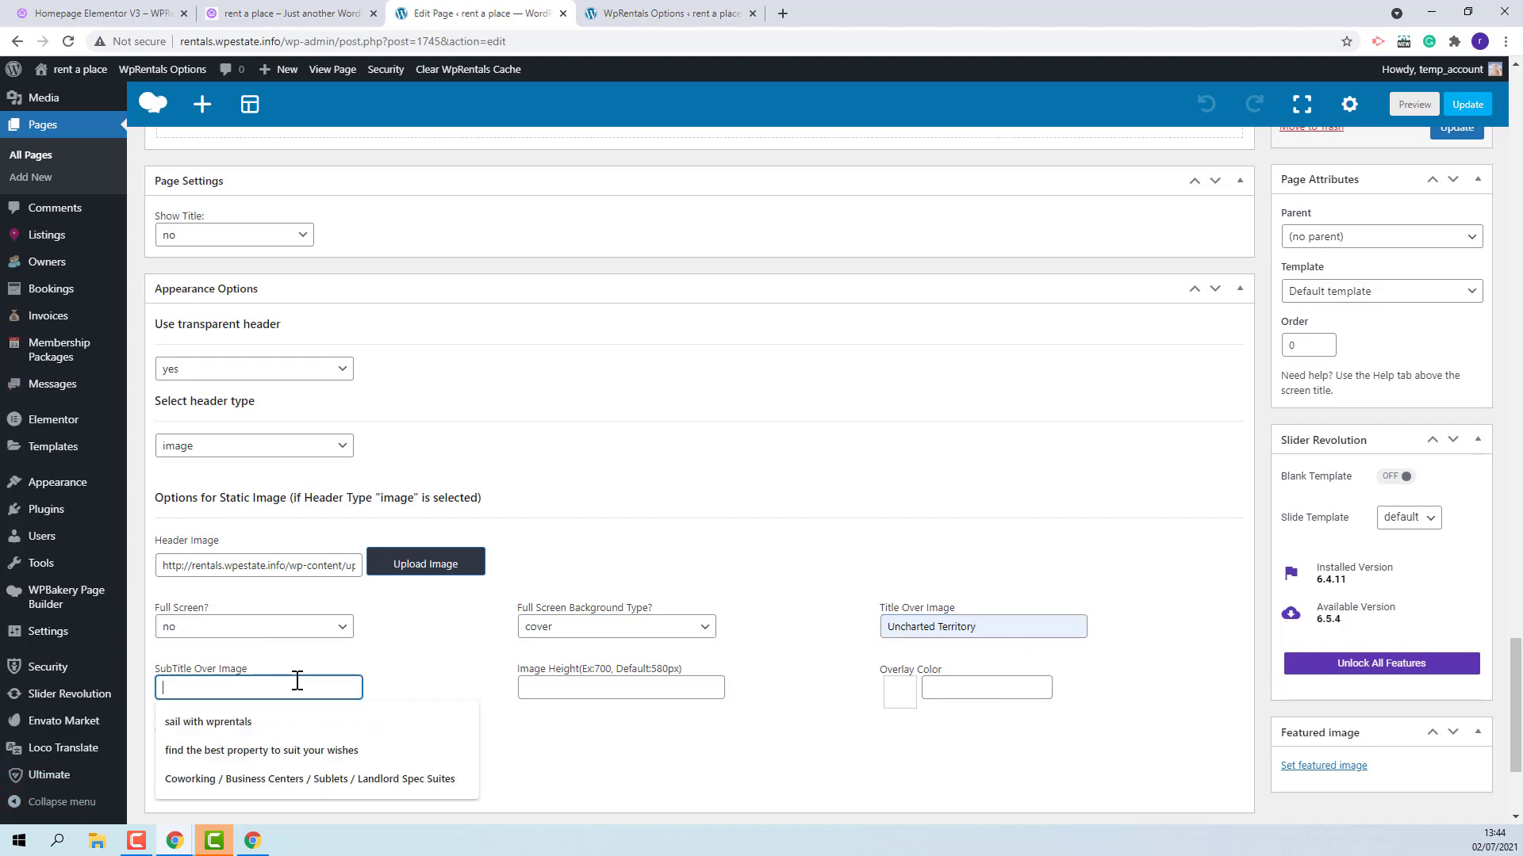
{"action": "left_click", "coordinate": [234, 733]}
{"action": "left_click", "coordinate": [589, 691]}
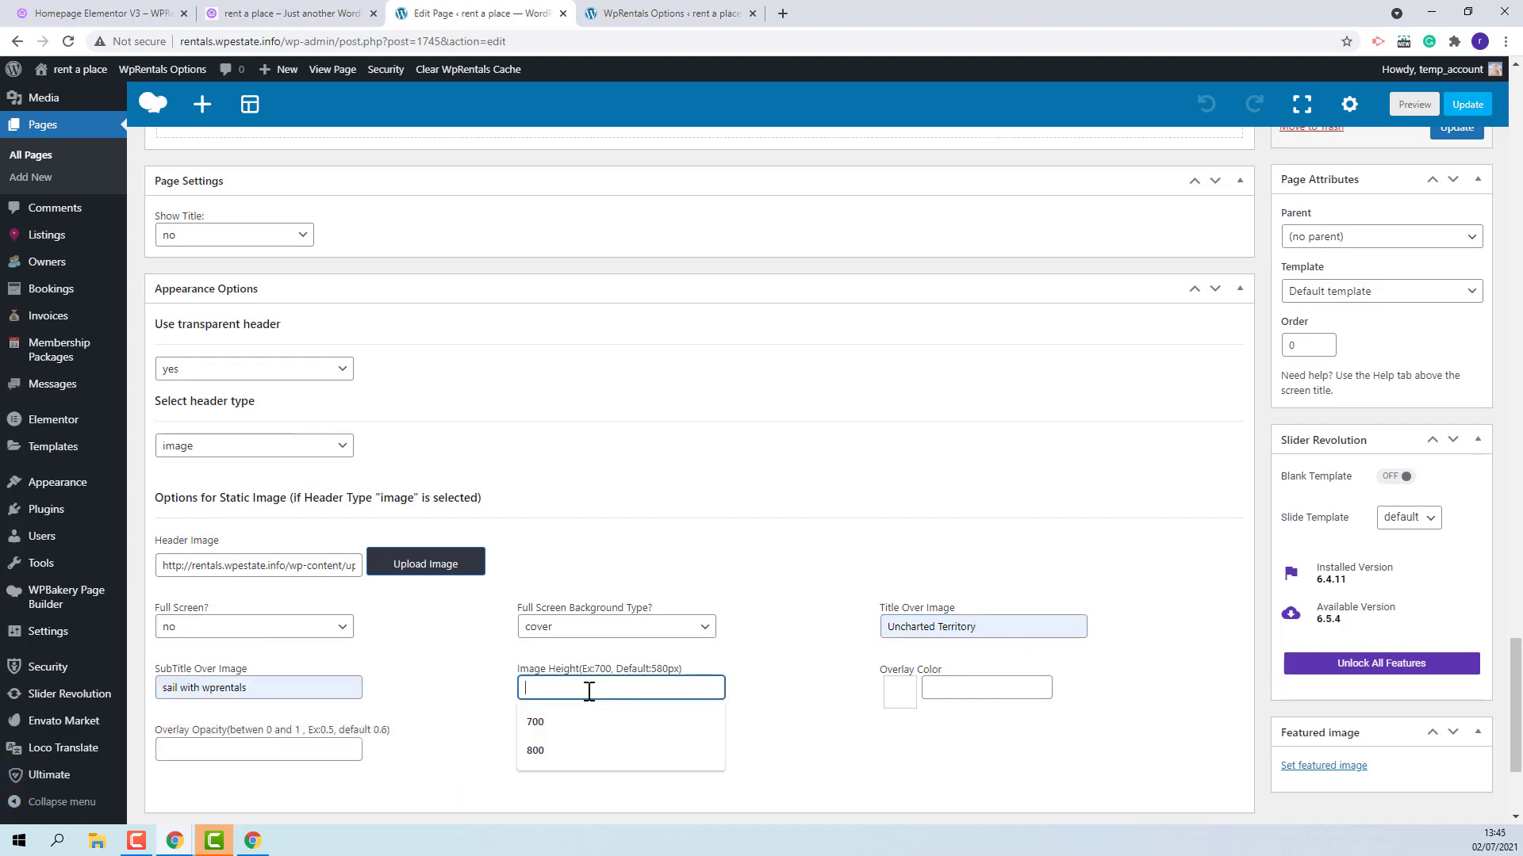
{"action": "left_click", "coordinate": [540, 717]}
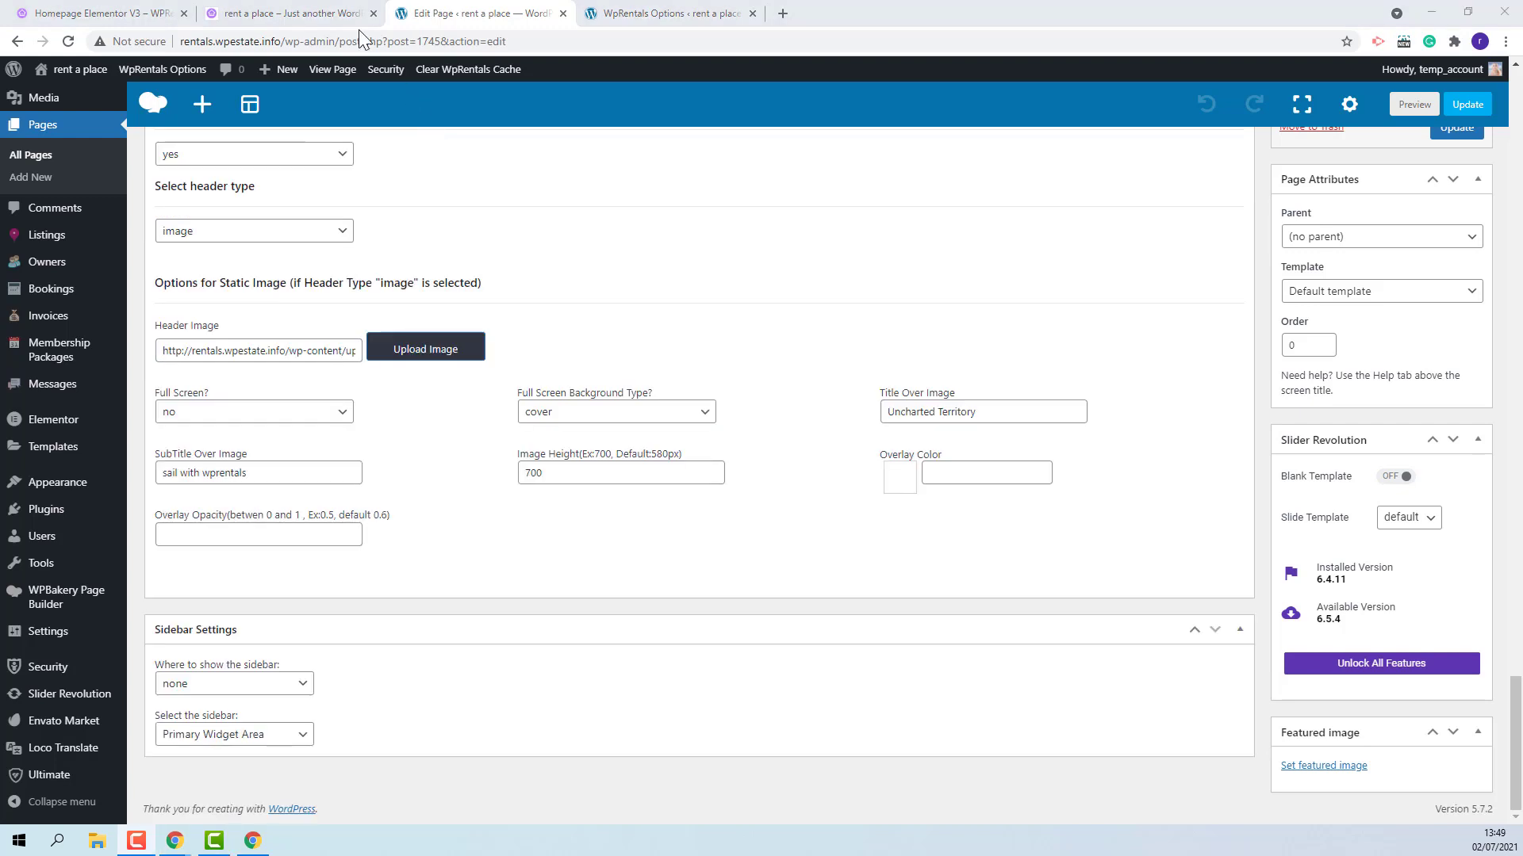
{"action": "left_click", "coordinate": [357, 14]}
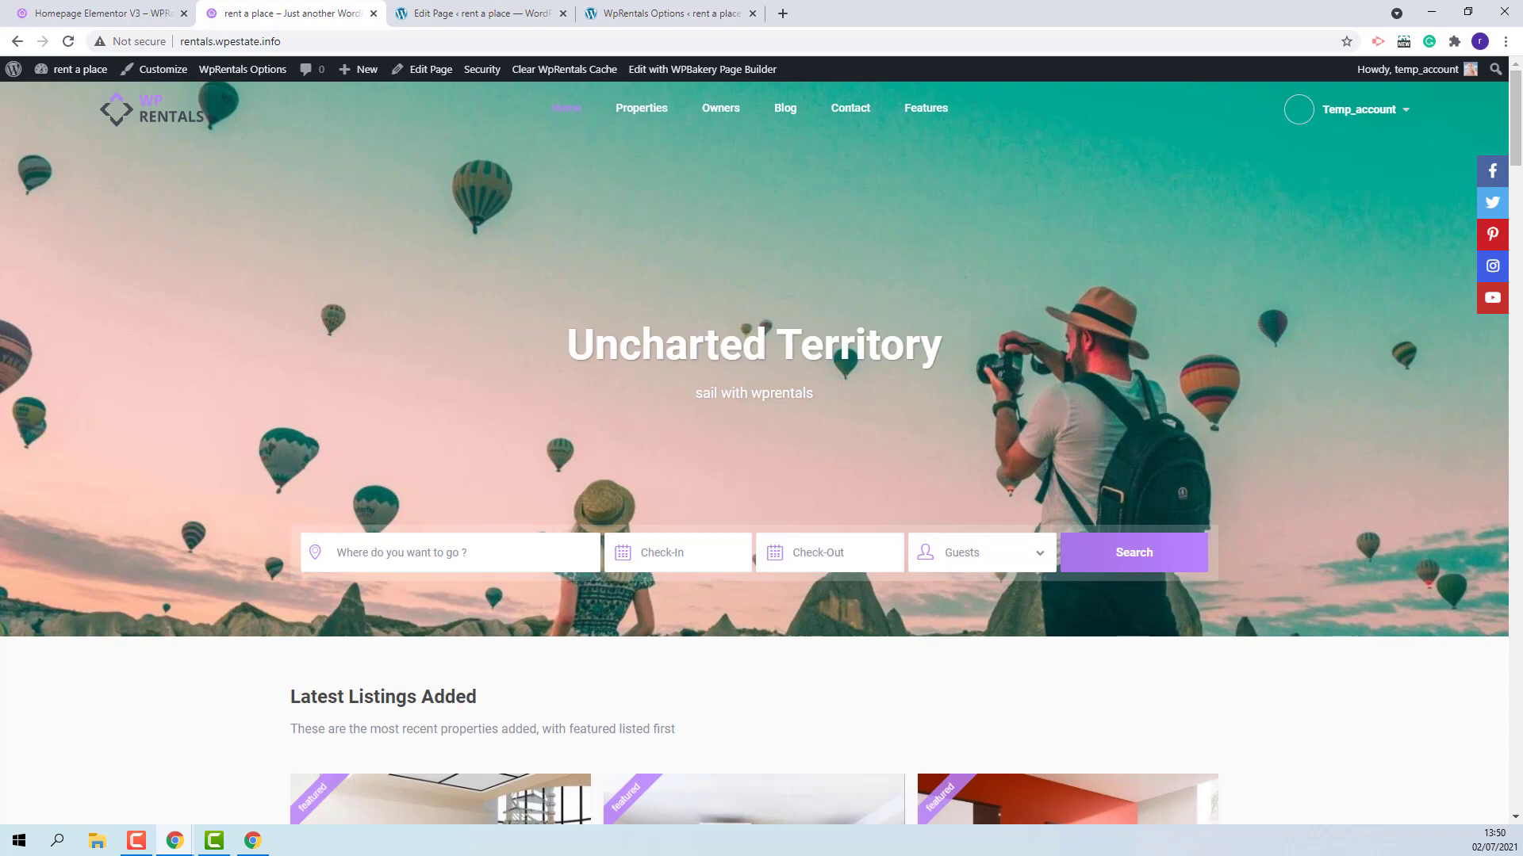
- Back in the page editor, set the header type to theme slider
{"action": "key", "text": "ctrl+Tab"}
{"action": "left_click", "coordinate": [238, 231]}
{"action": "left_click", "coordinate": [208, 300]}
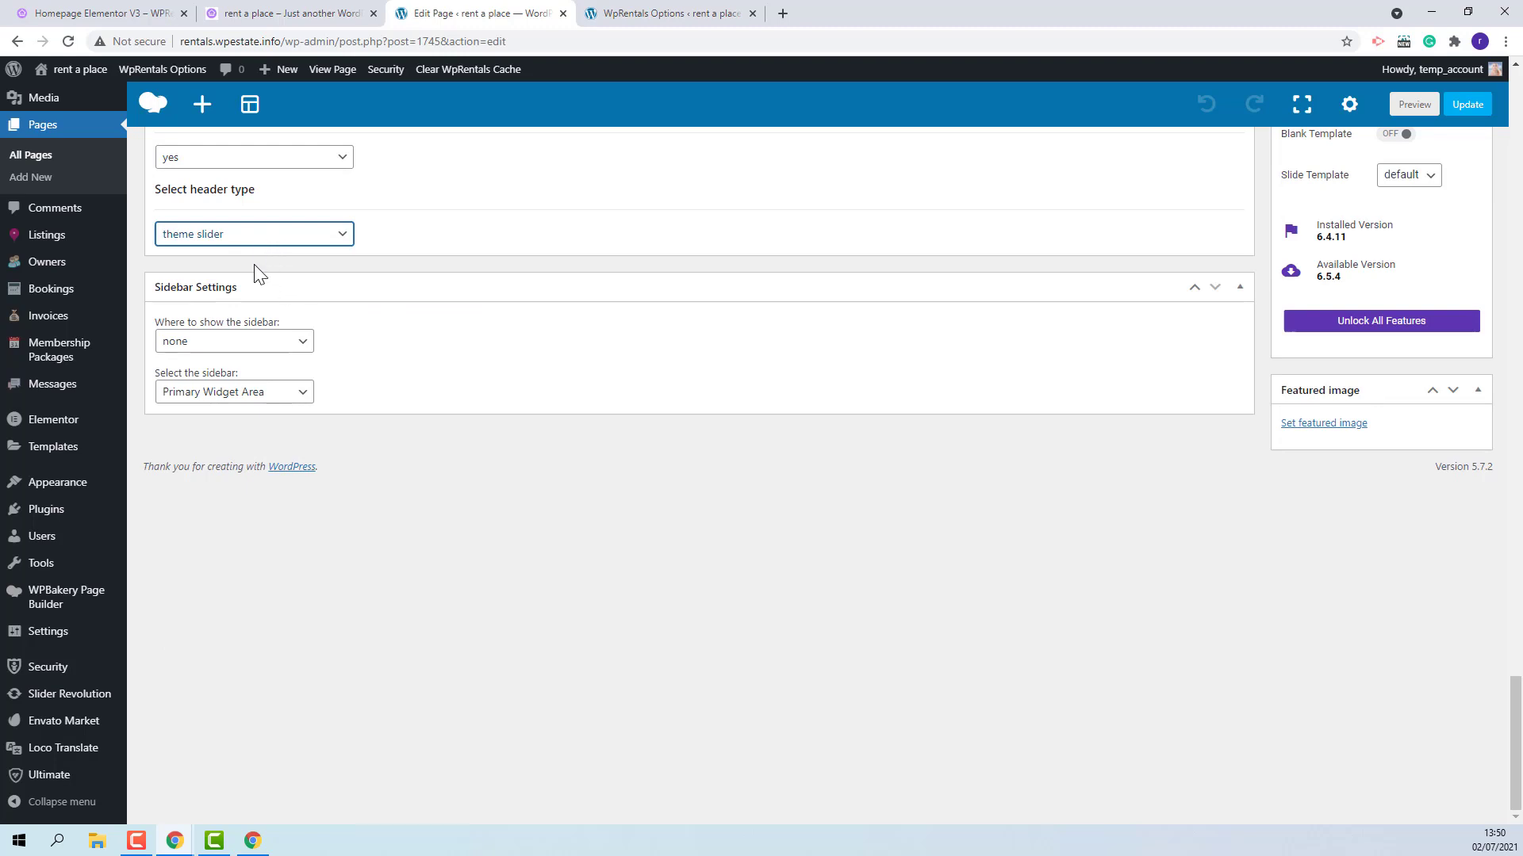
- Add Victorian Bed & Breakfast to the theme slider, set design type2, and save
{"action": "left_click", "coordinate": [691, 16]}
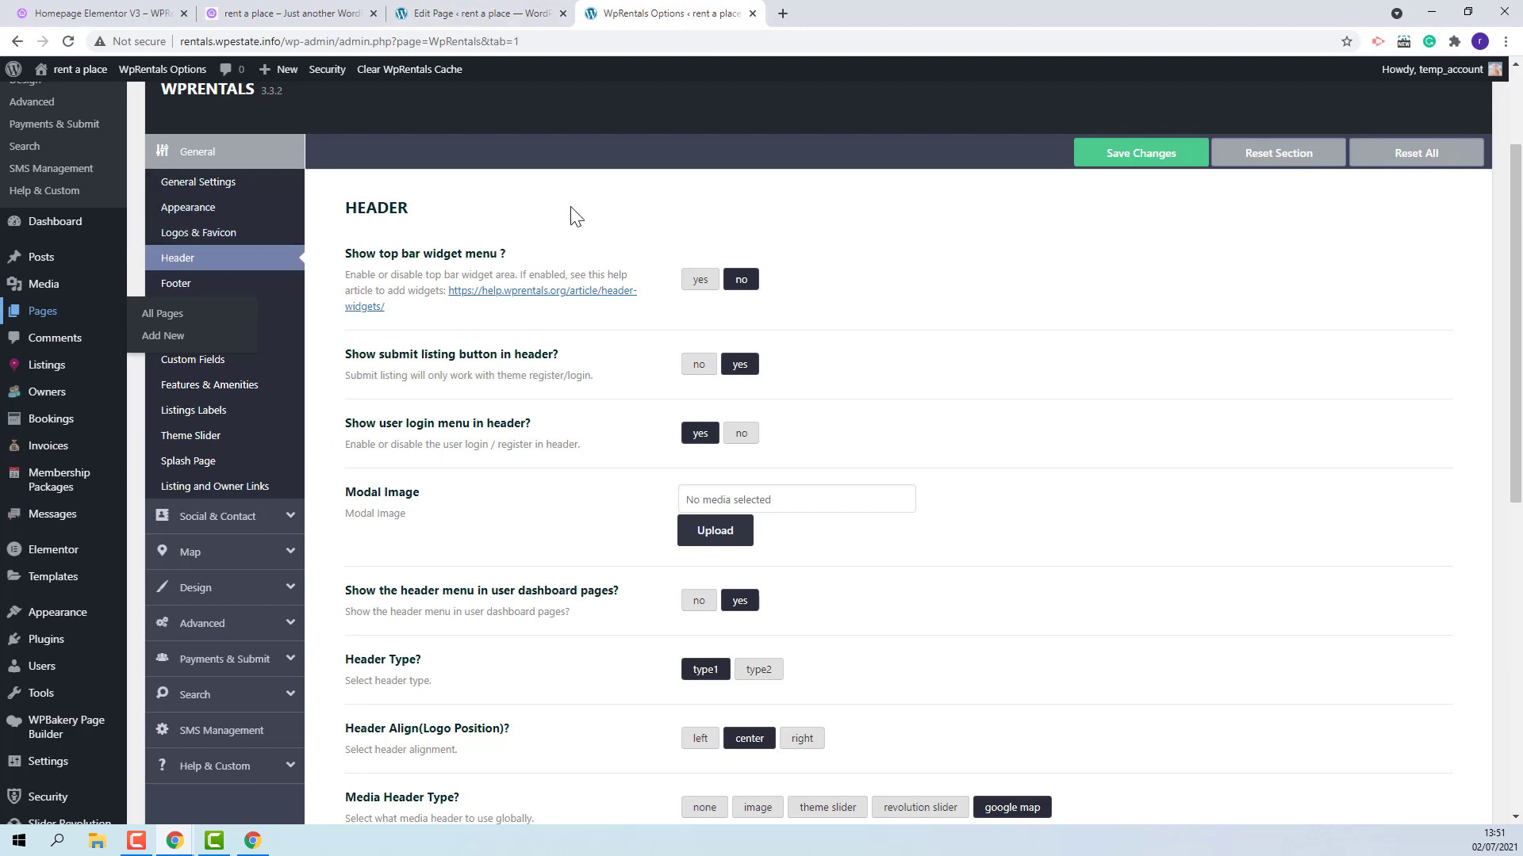
{"action": "left_click", "coordinate": [171, 438]}
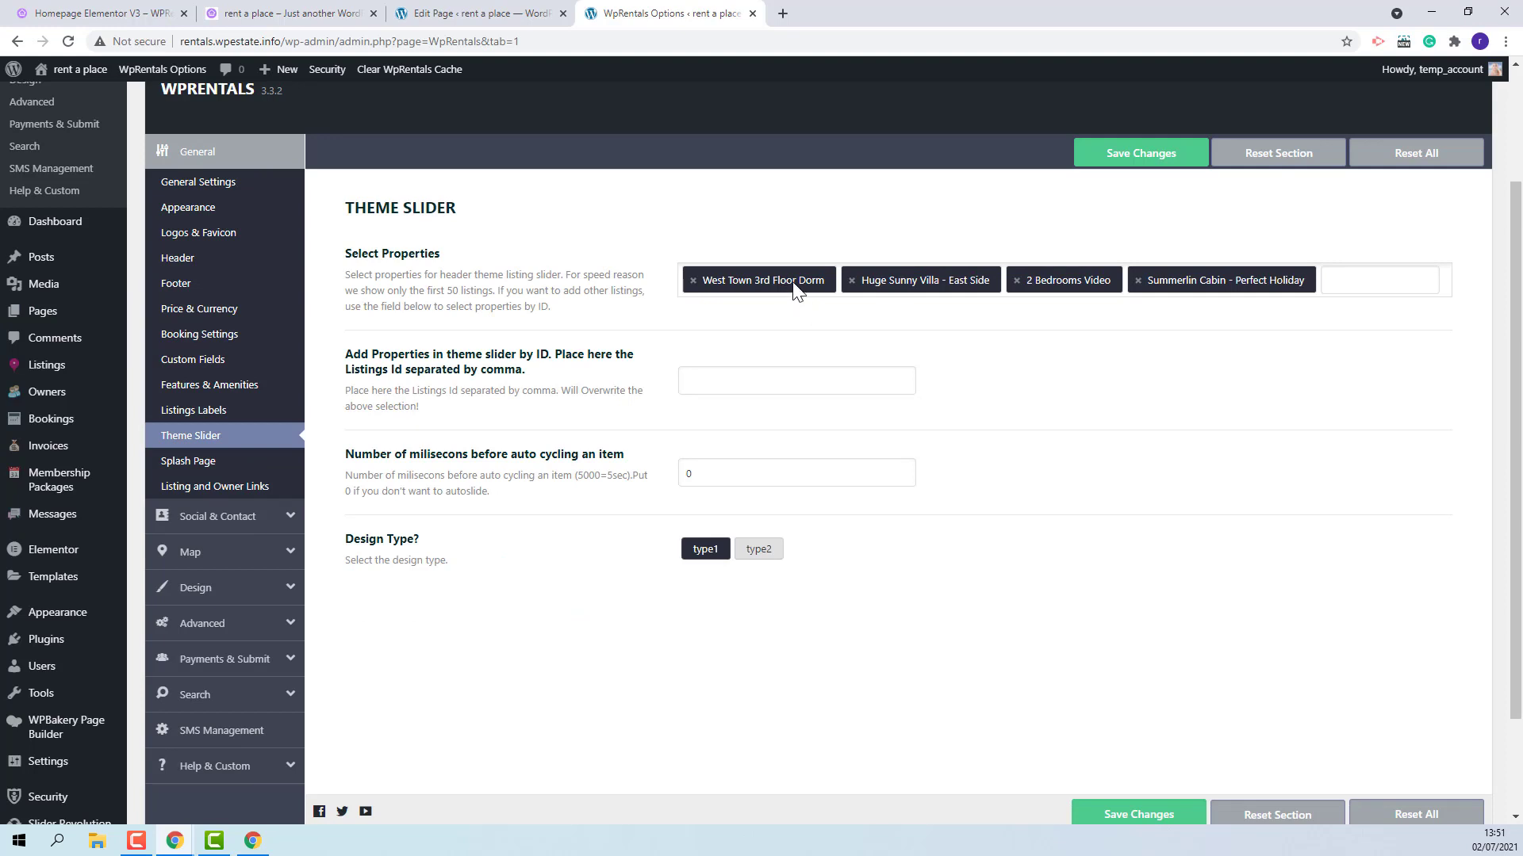
{"action": "left_click", "coordinate": [1358, 287]}
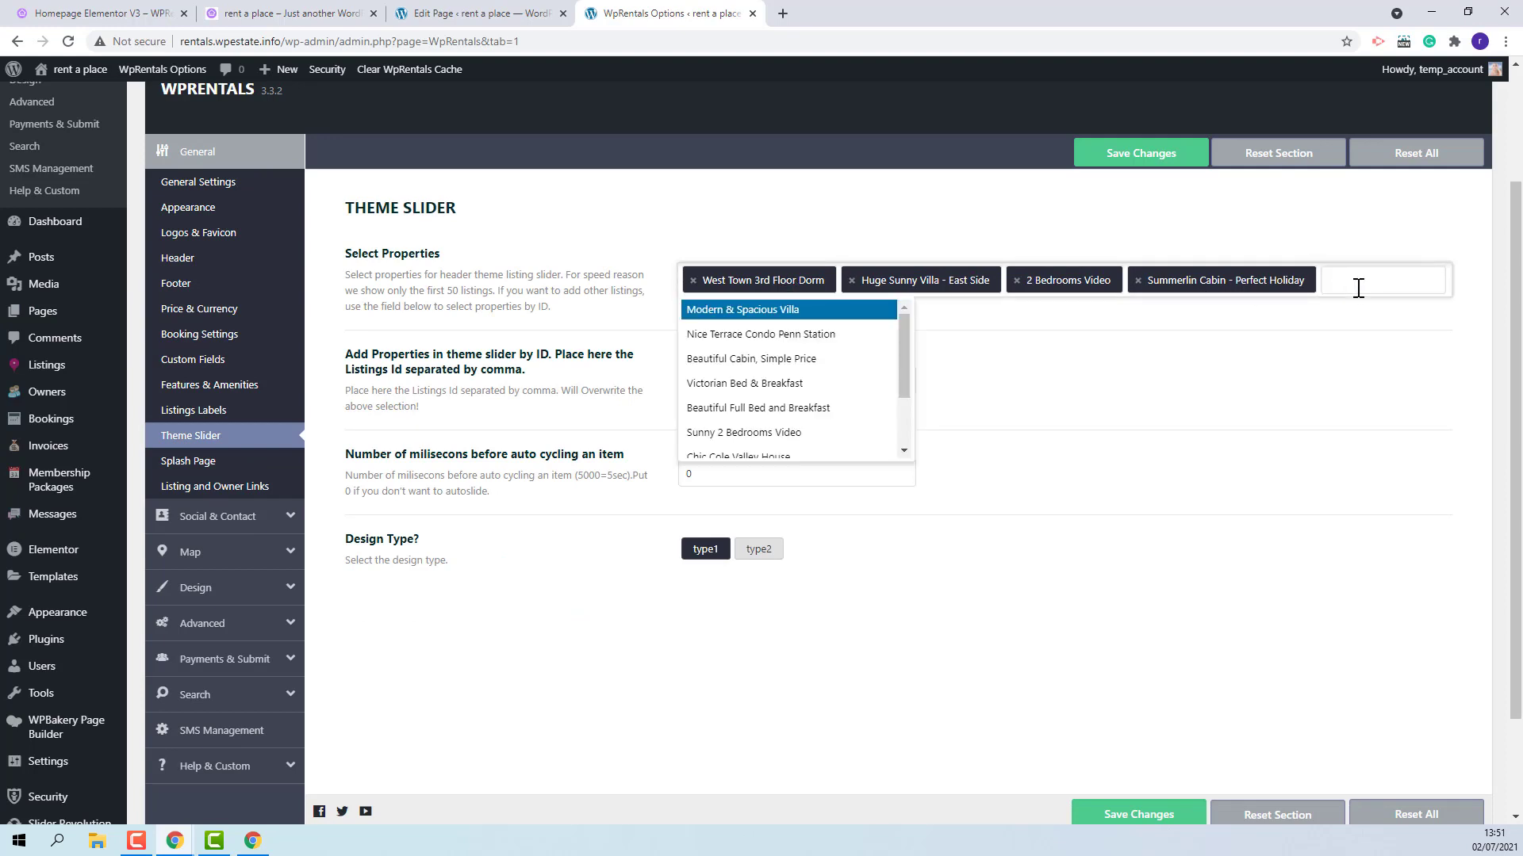
{"action": "left_click", "coordinate": [761, 383]}
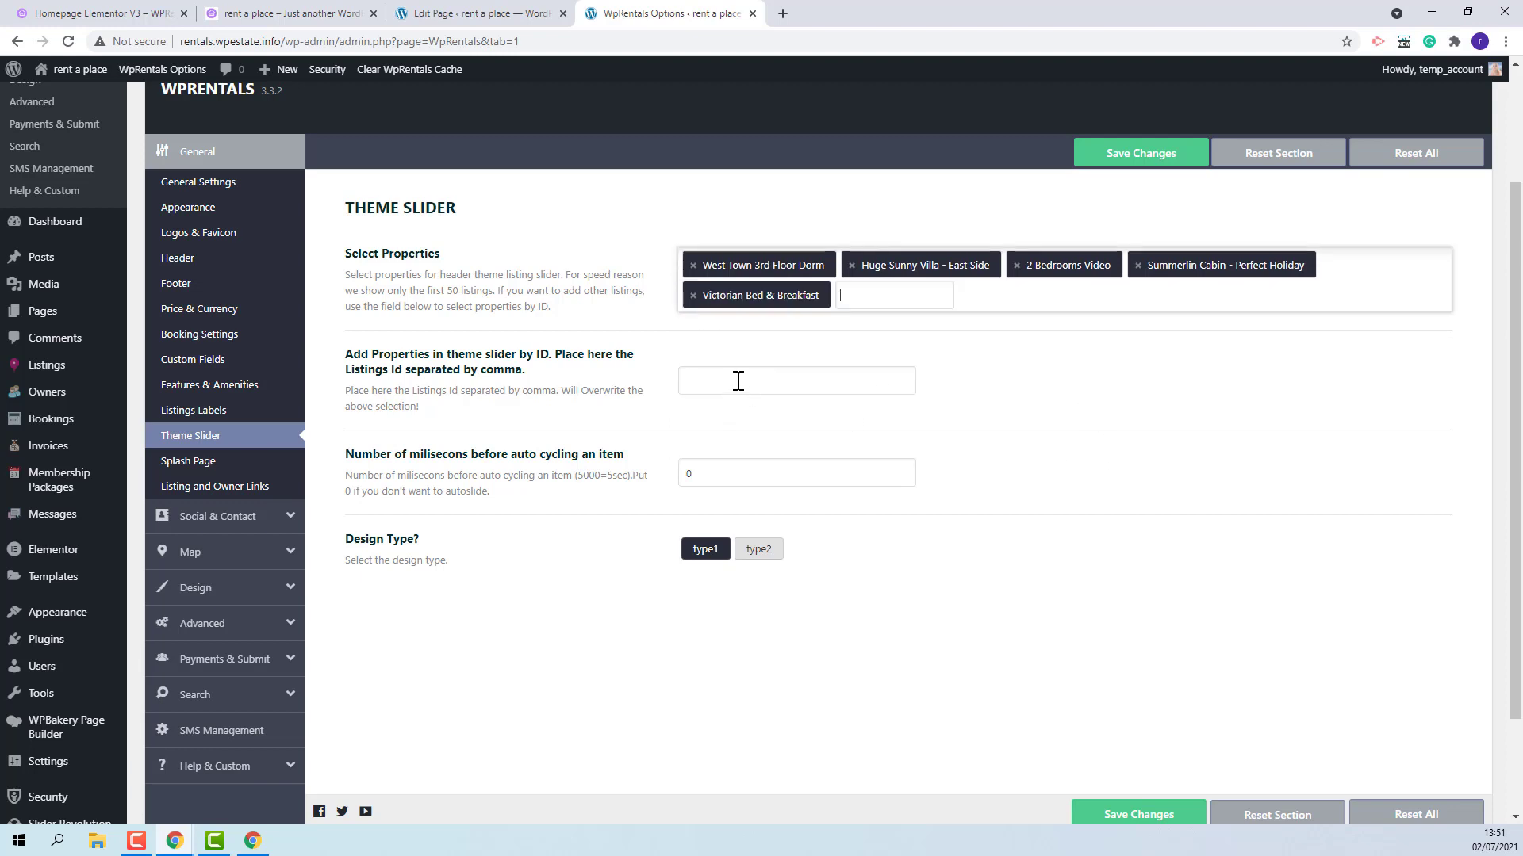
{"action": "left_click", "coordinate": [708, 474]}
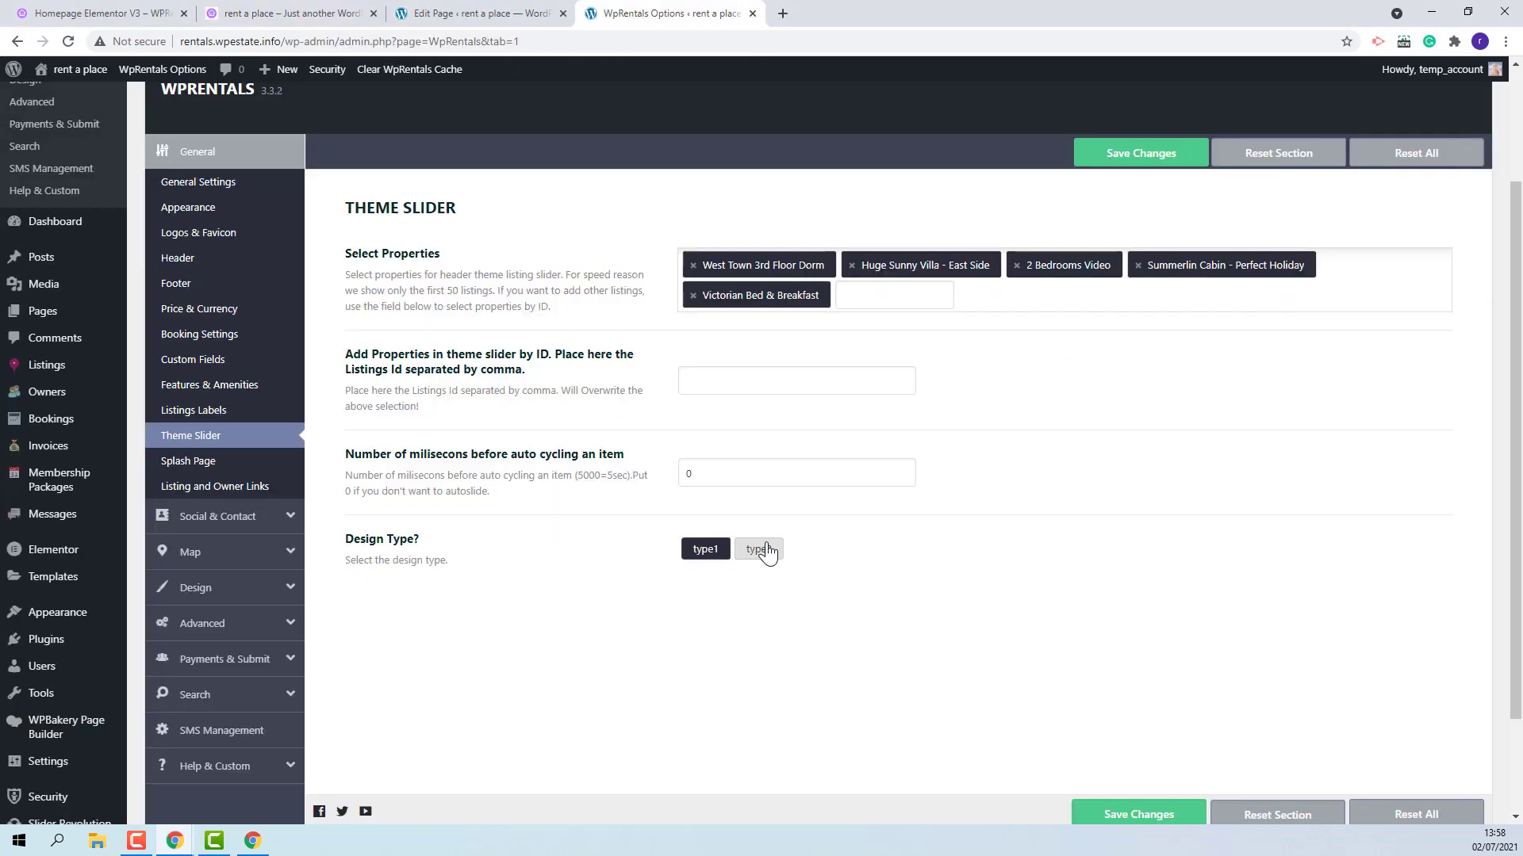
{"action": "left_click", "coordinate": [766, 551]}
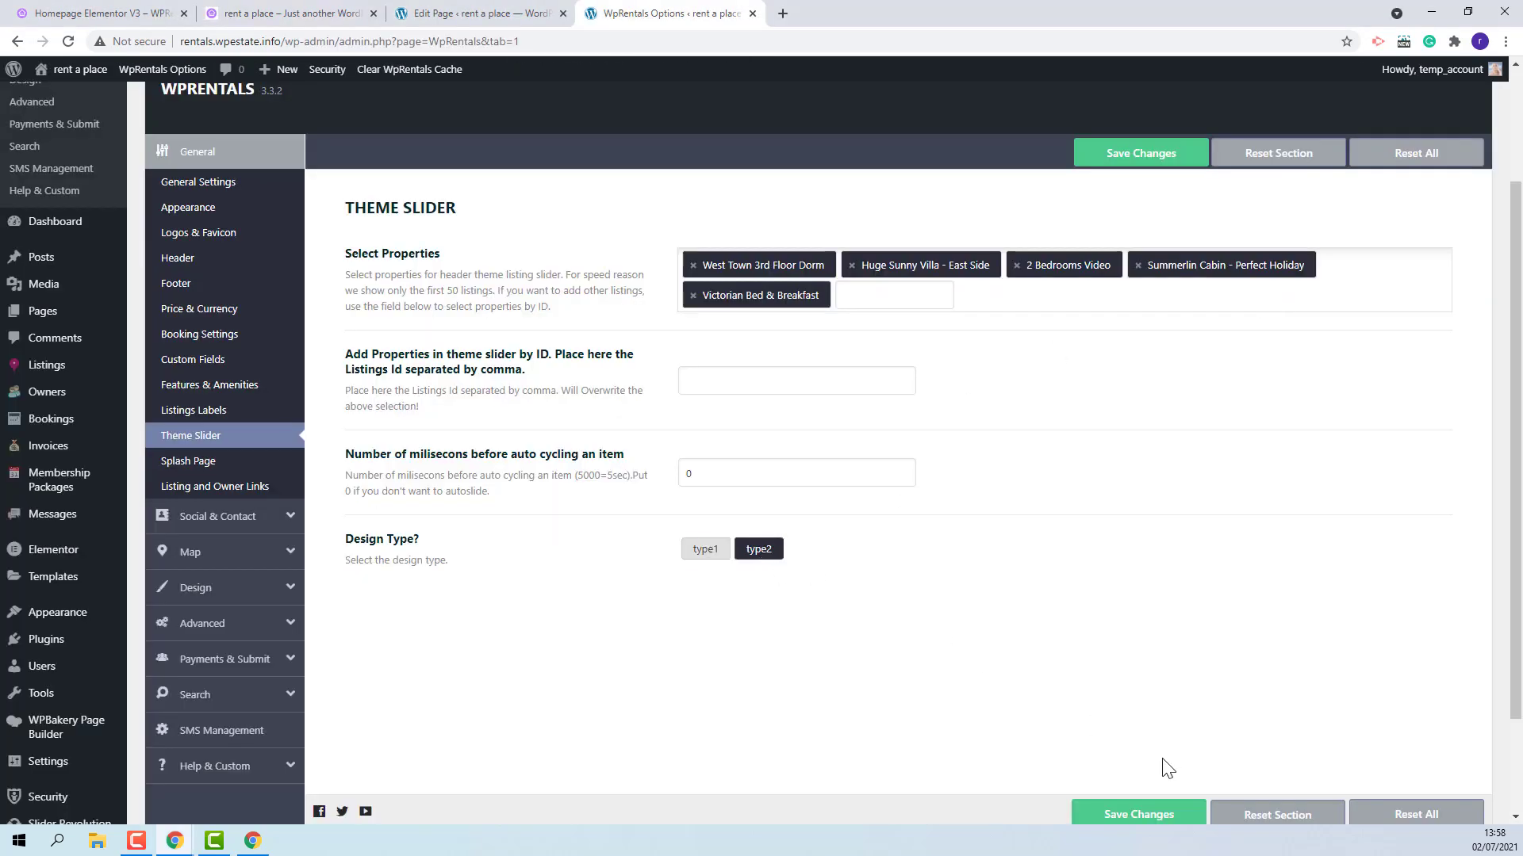
{"action": "left_click", "coordinate": [1149, 816]}
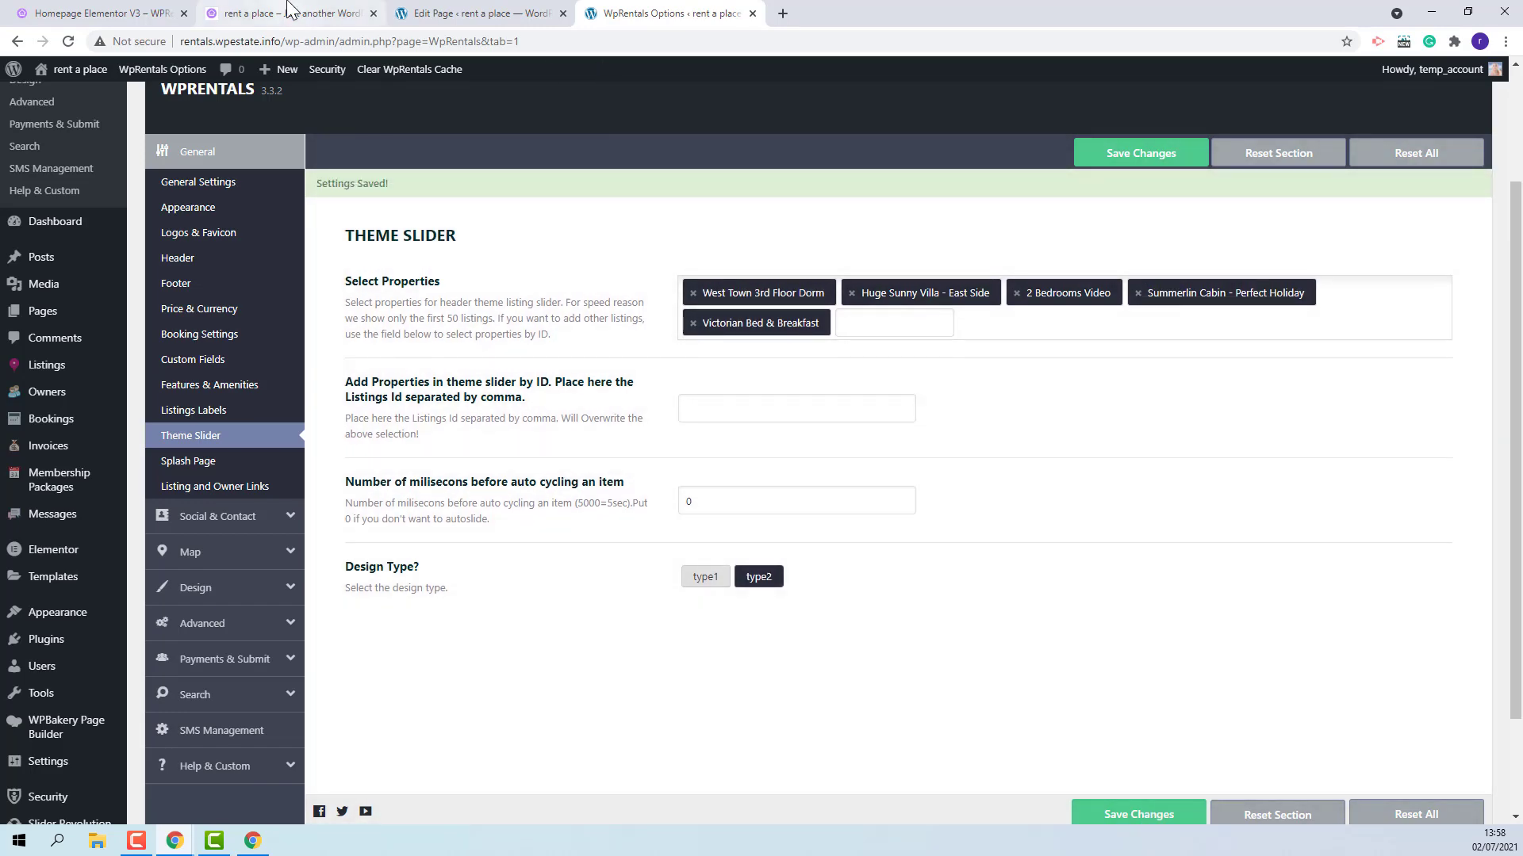
- Reload the live homepage to check the updated property slider
{"action": "left_click", "coordinate": [285, 13]}
{"action": "left_click", "coordinate": [85, 72]}
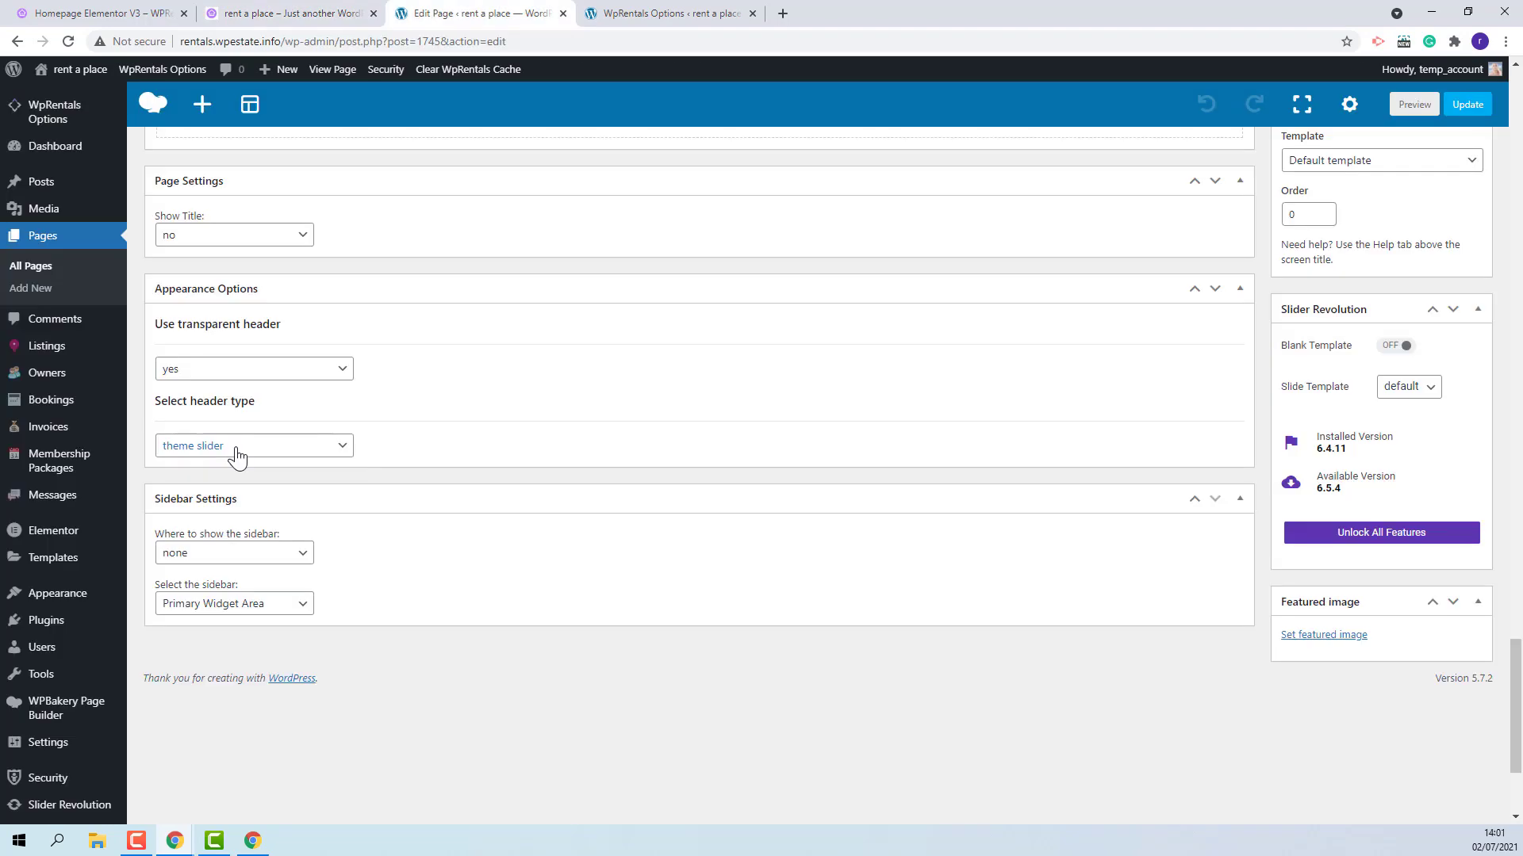
{"action": "left_click", "coordinate": [237, 446]}
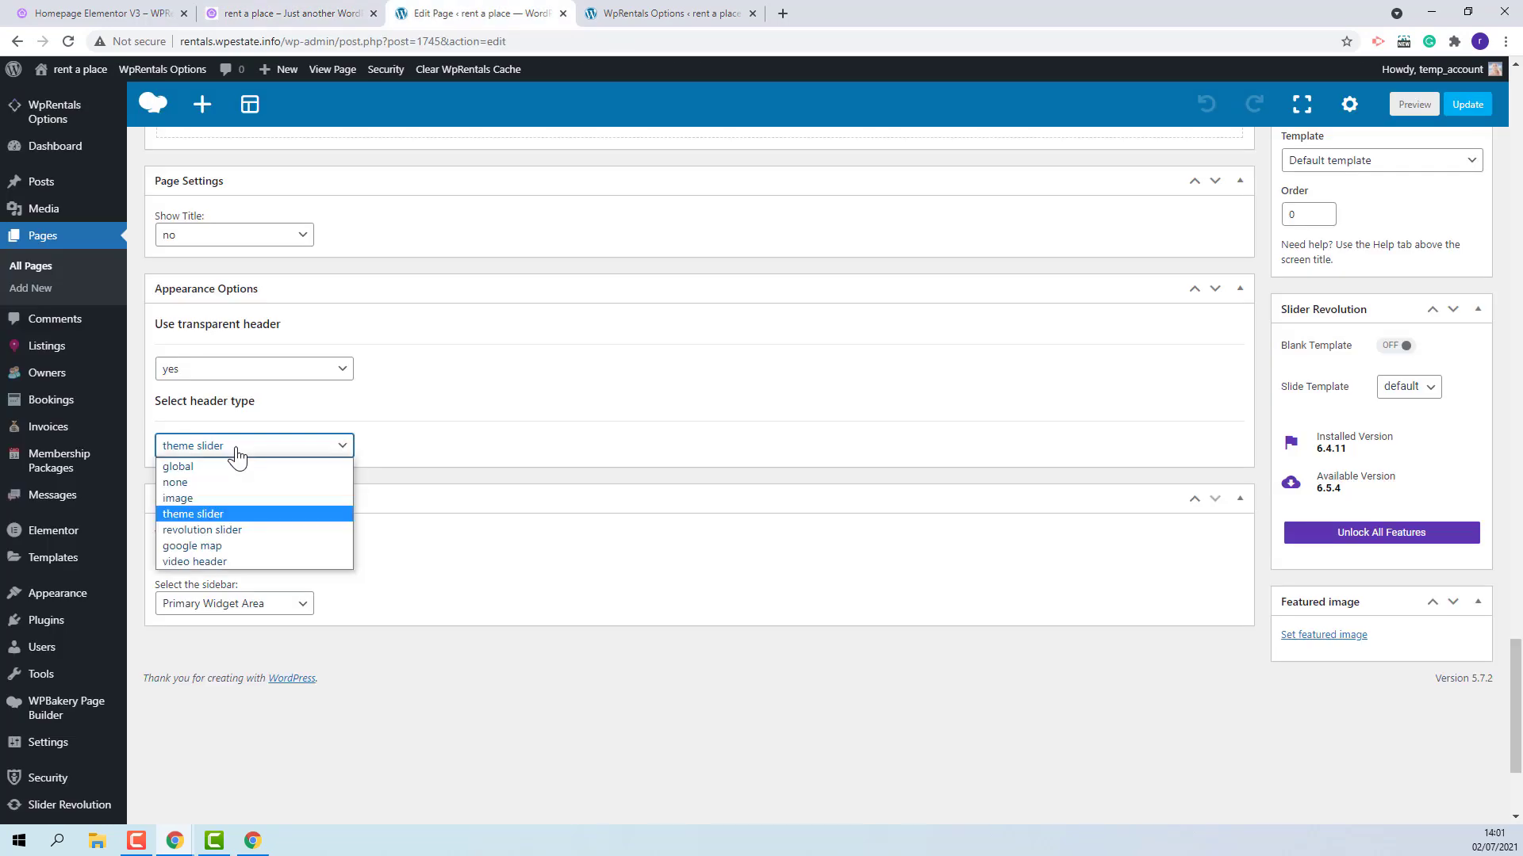
- Choose revolution slider as the header type and scroll to the empty Revolution Slider Name field
{"action": "left_click", "coordinate": [220, 530]}
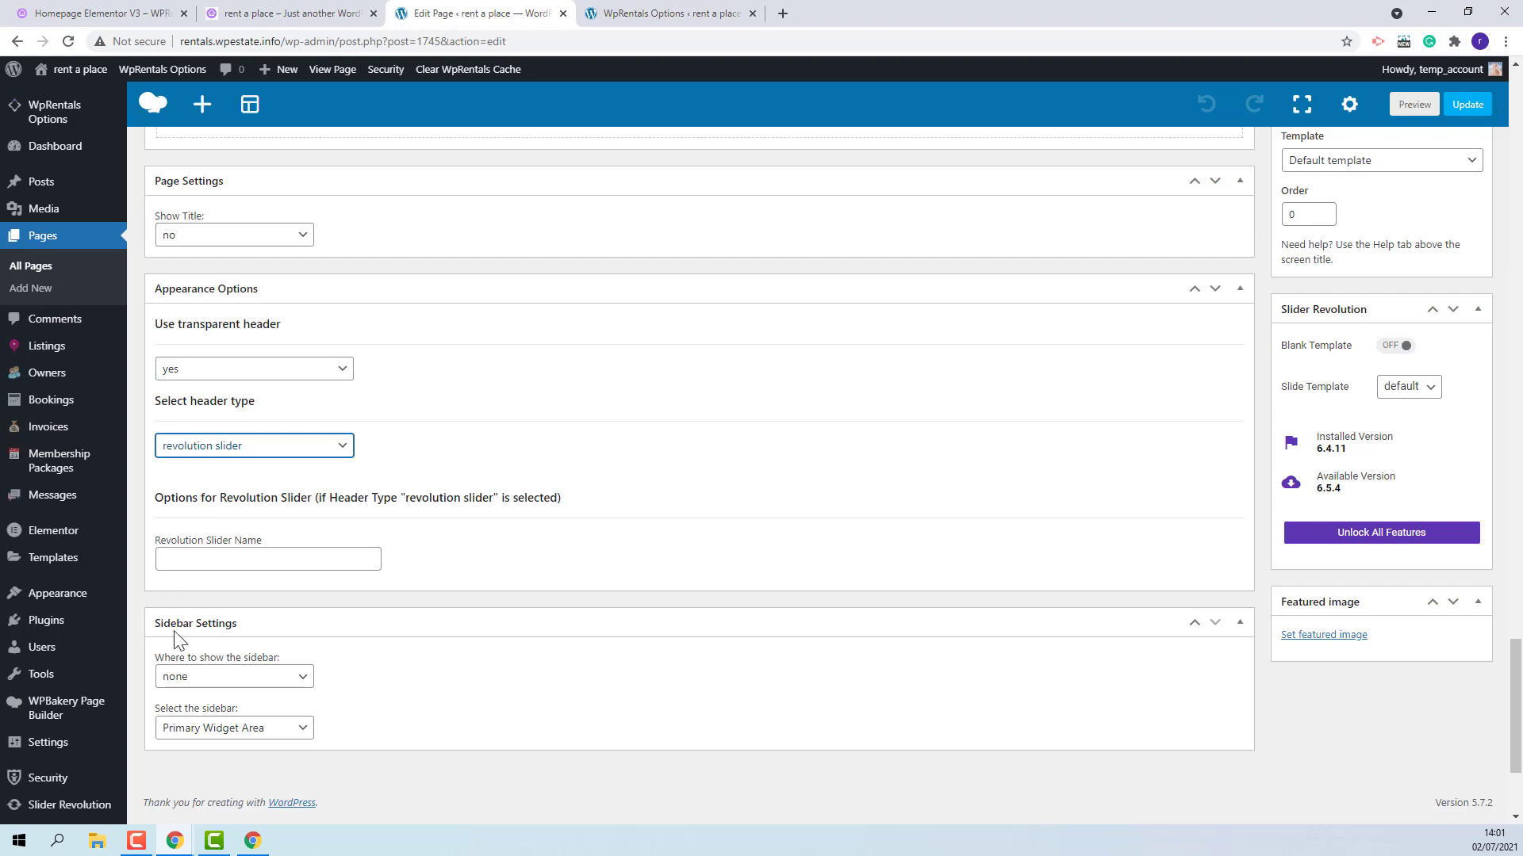
{"action": "scroll", "coordinate": [166, 753], "scroll_direction": "down", "scroll_amount": 2}
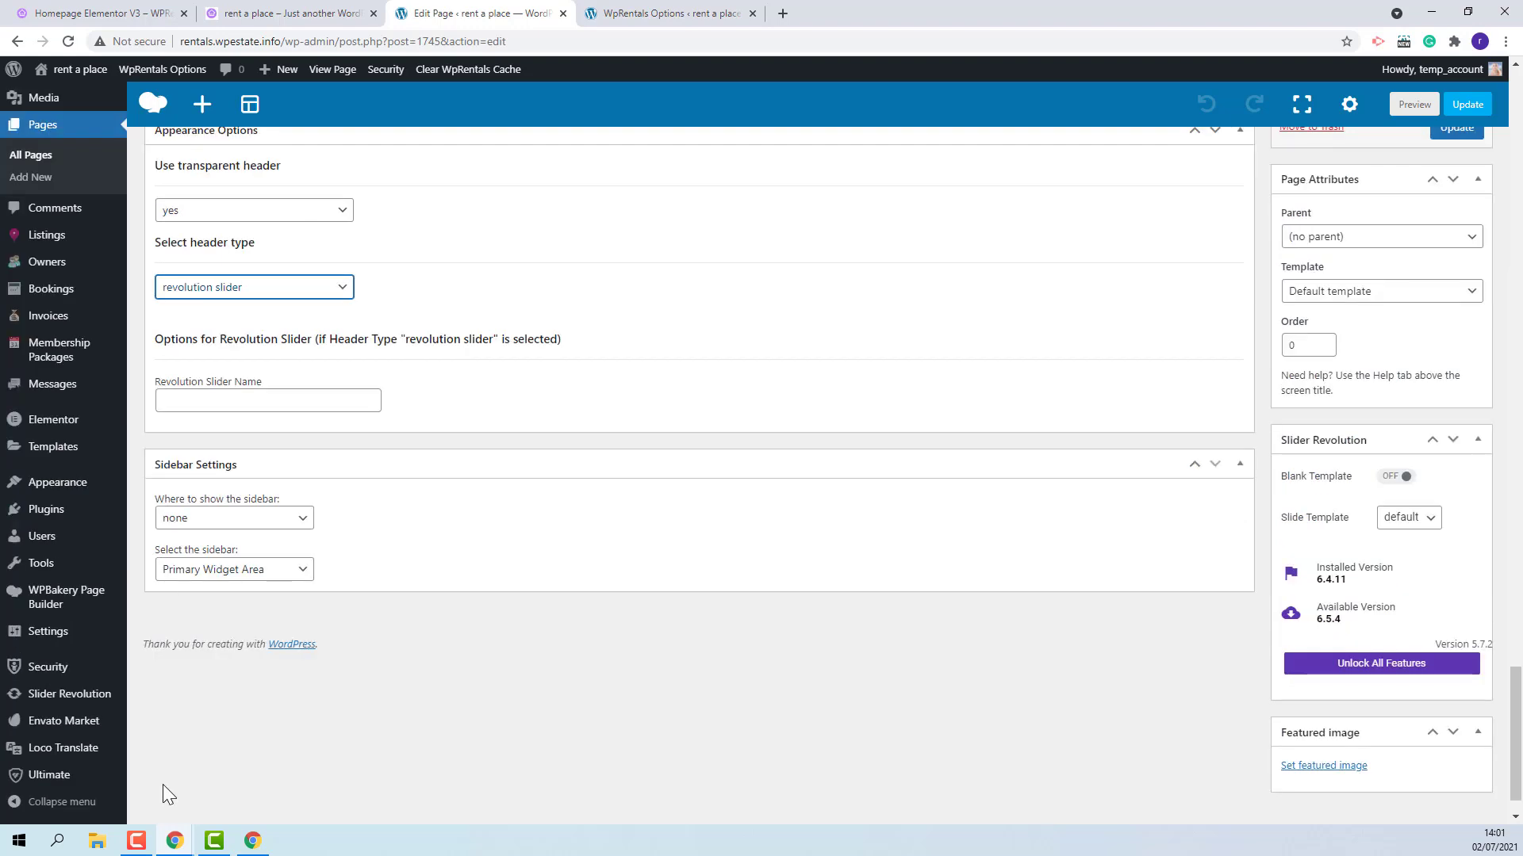
- In a new Slider Revolution tab, import the main_santori.zip demo slider
{"action": "right_click", "coordinate": [64, 696]}
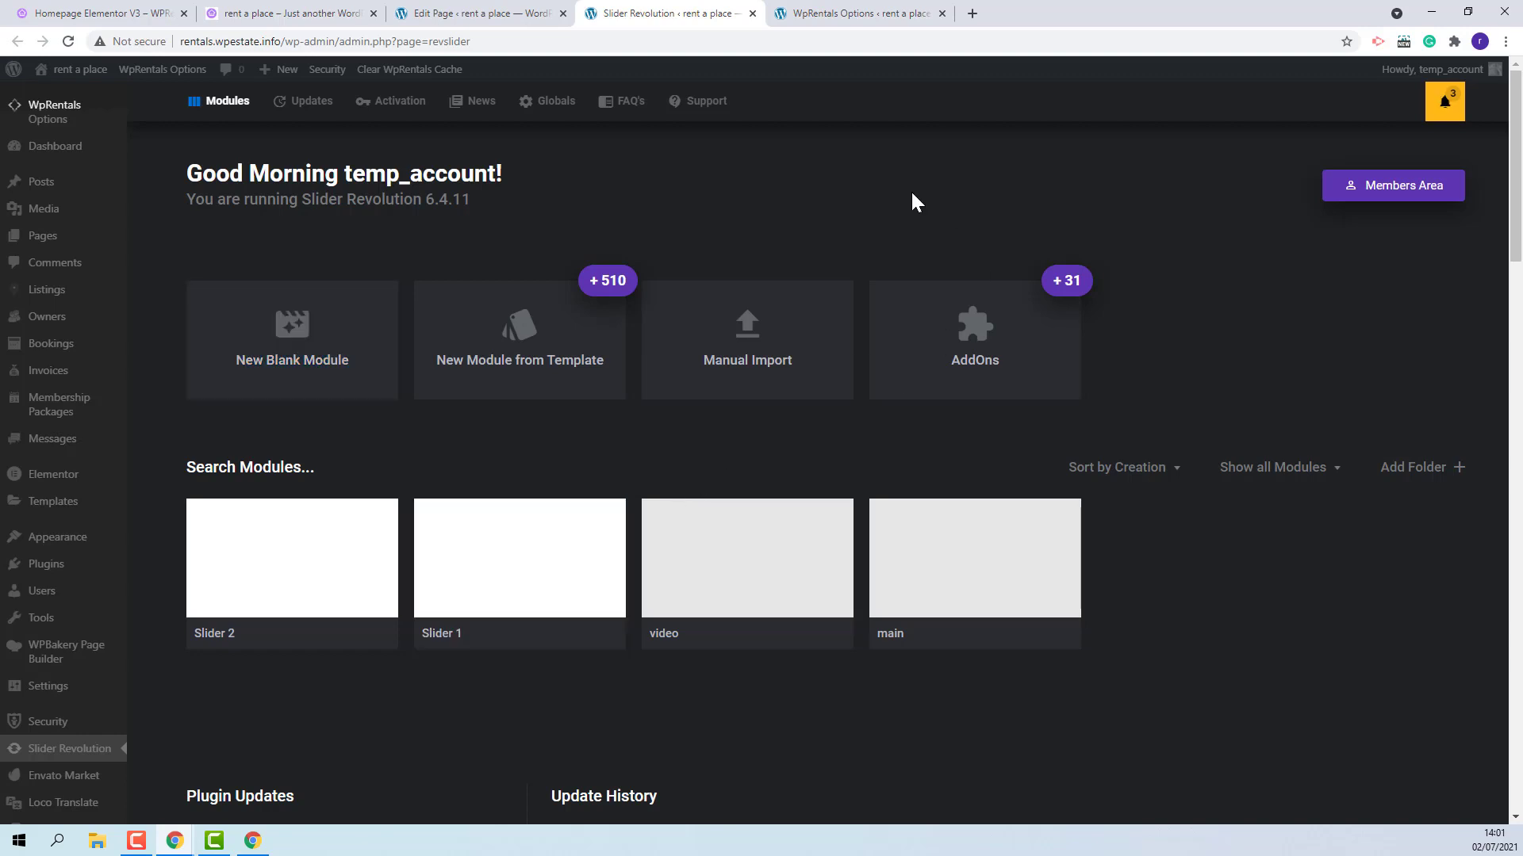
{"action": "left_click", "coordinate": [760, 349]}
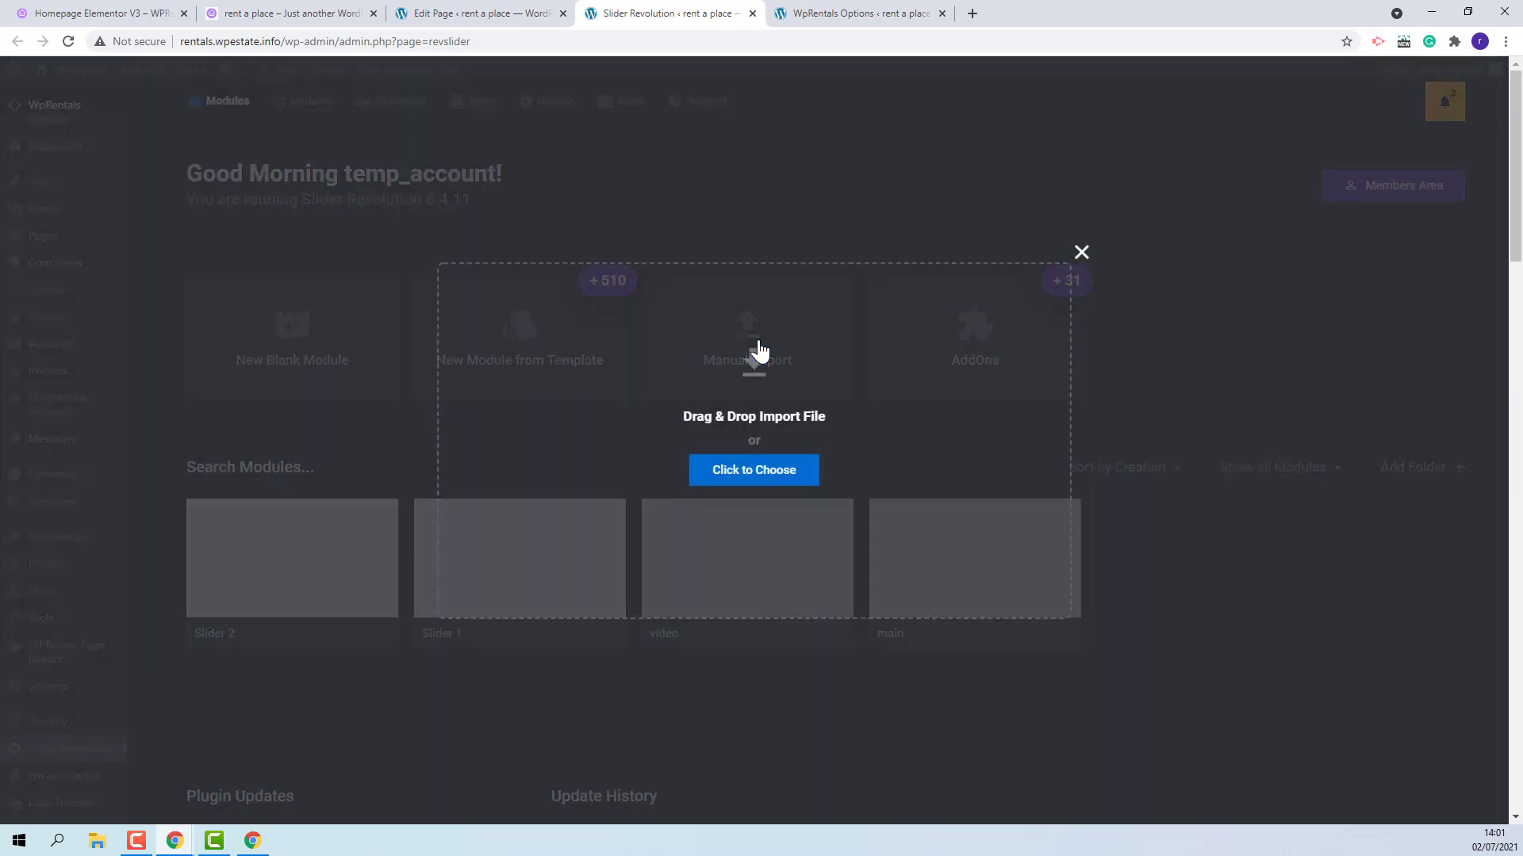
{"action": "left_click", "coordinate": [759, 474]}
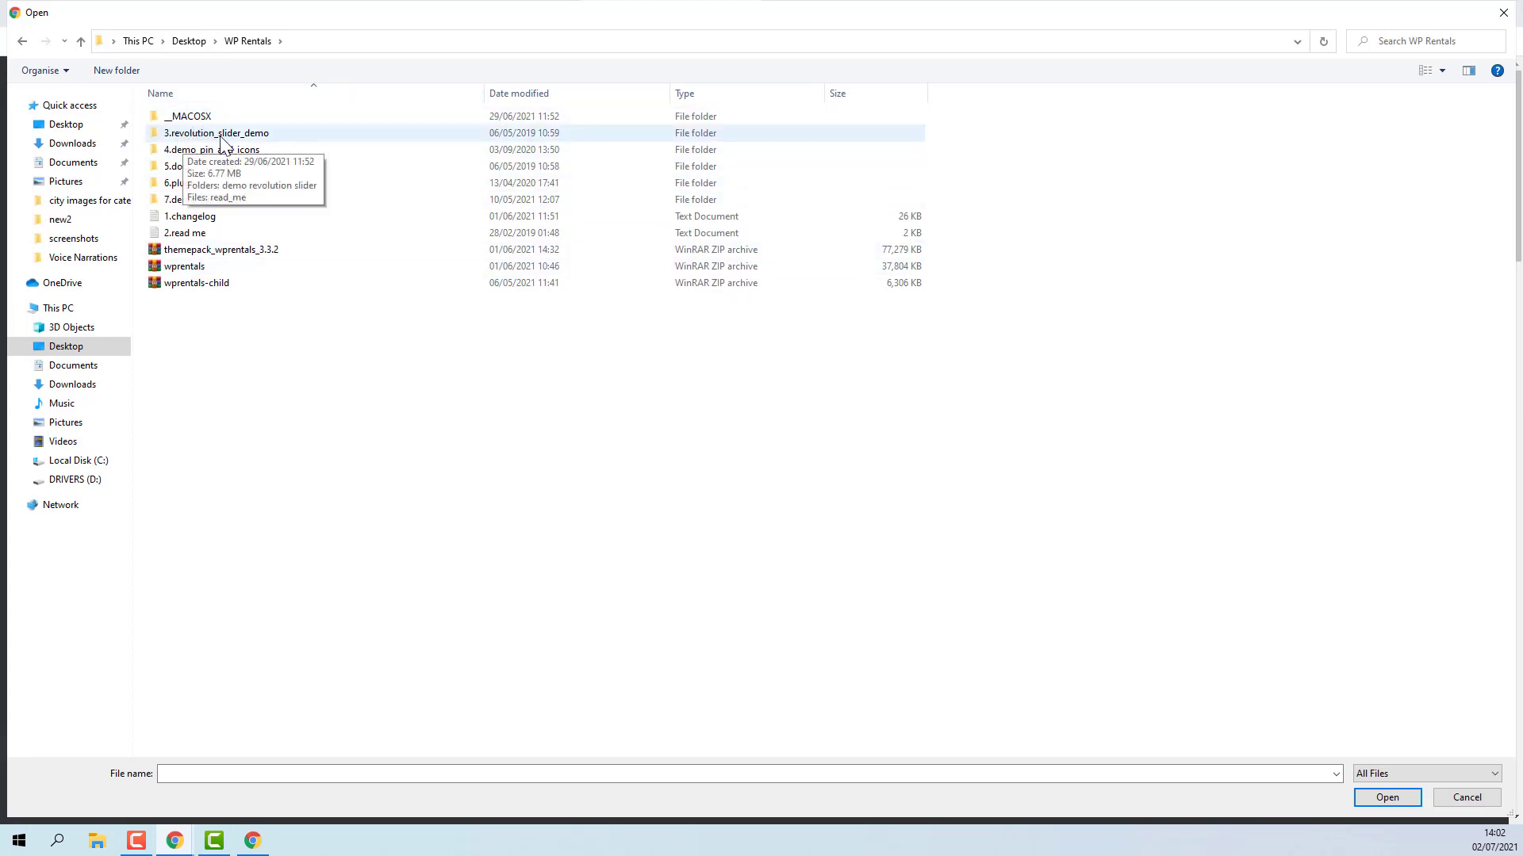
{"action": "double_click", "coordinate": [271, 135]}
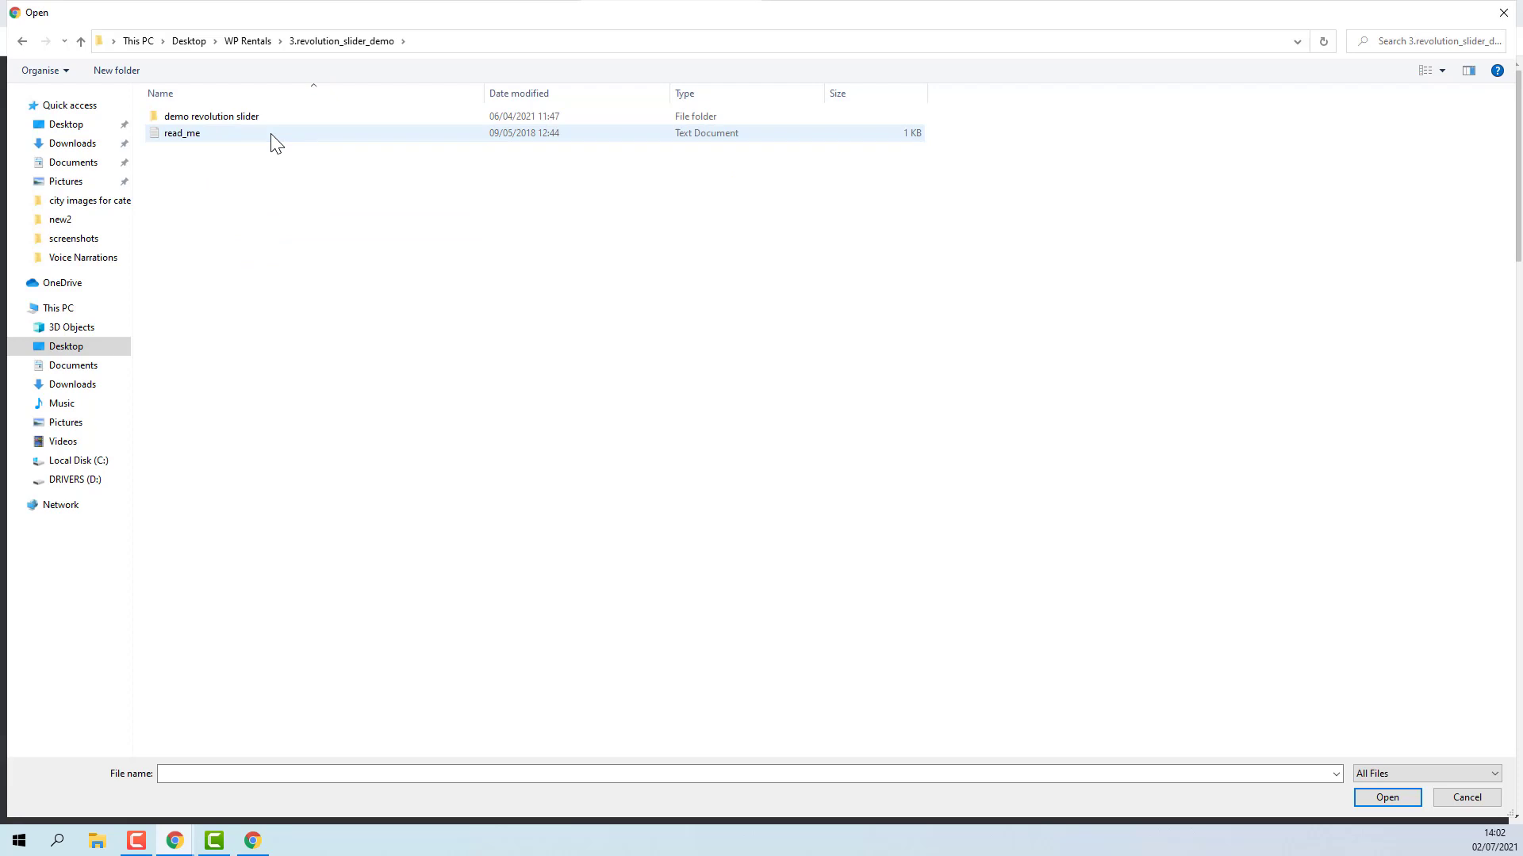
{"action": "double_click", "coordinate": [205, 117]}
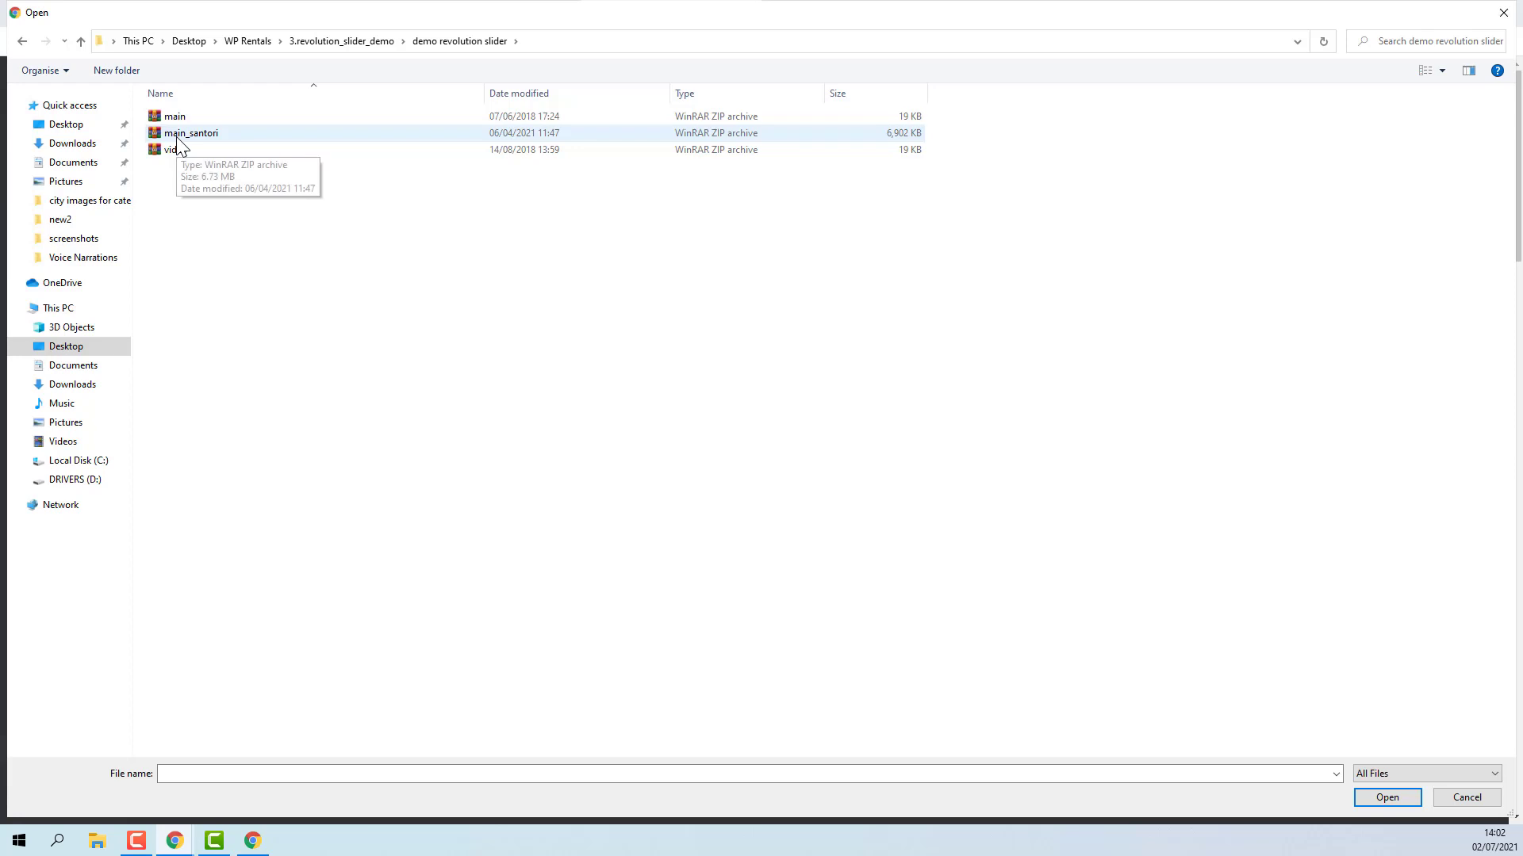
{"action": "left_click", "coordinate": [177, 138]}
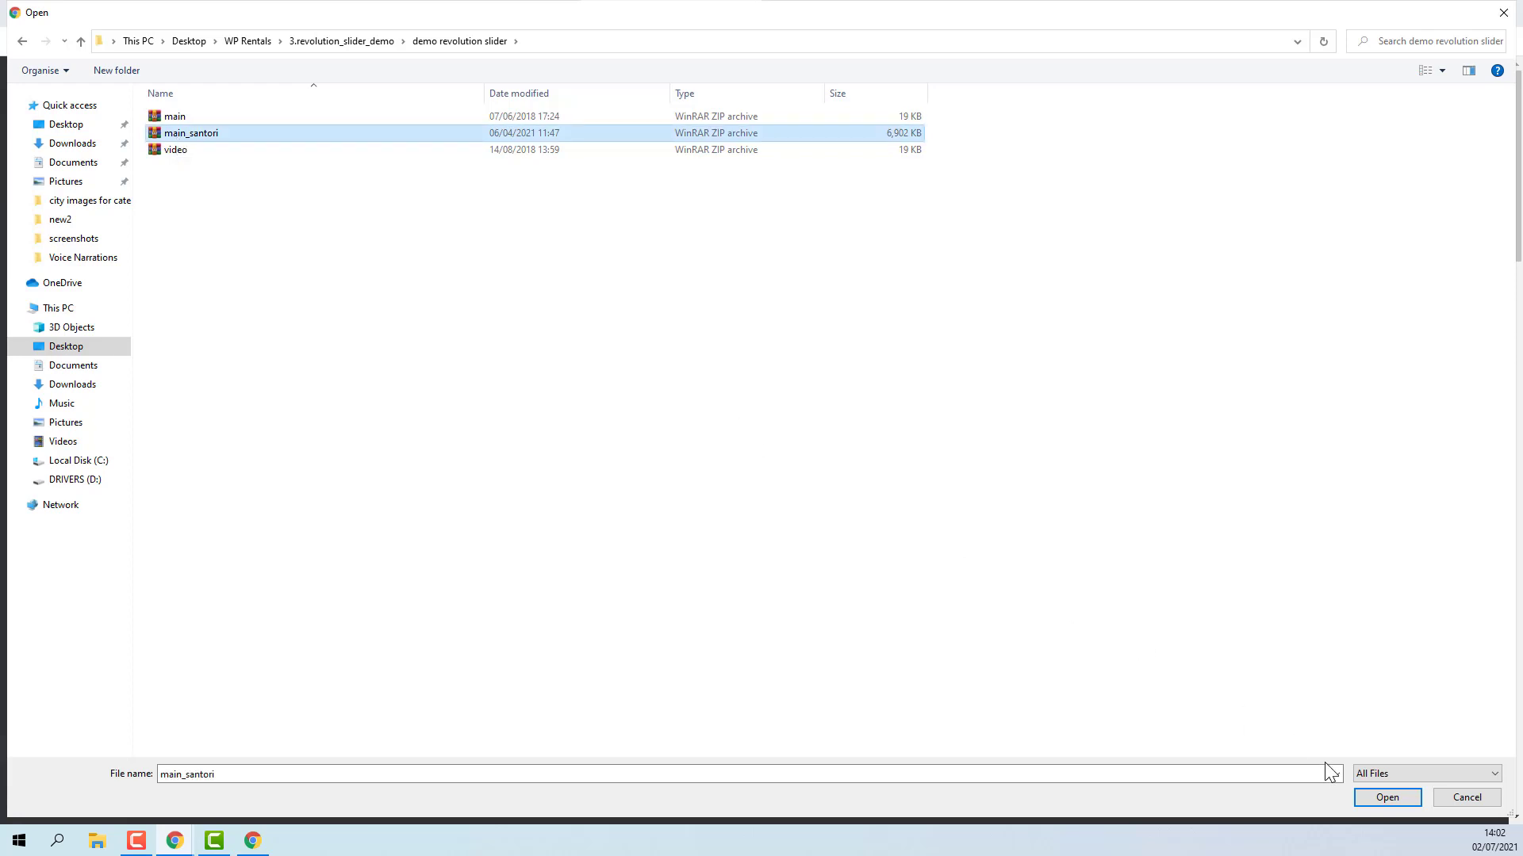
{"action": "left_click", "coordinate": [1387, 799]}
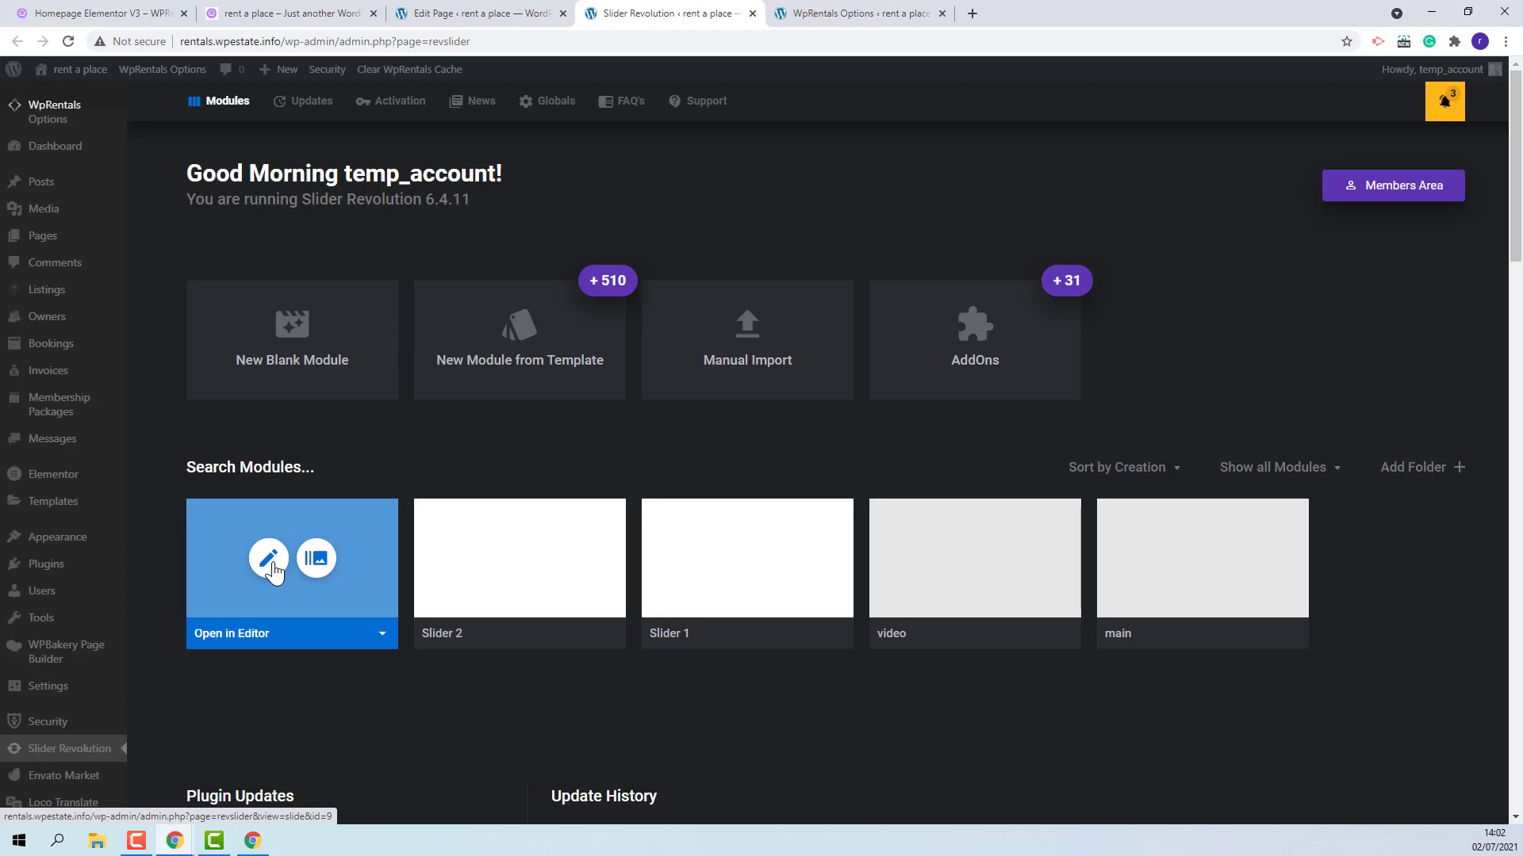
- Open the imported main1 module and copy its alias main1
{"action": "left_click", "coordinate": [272, 565]}
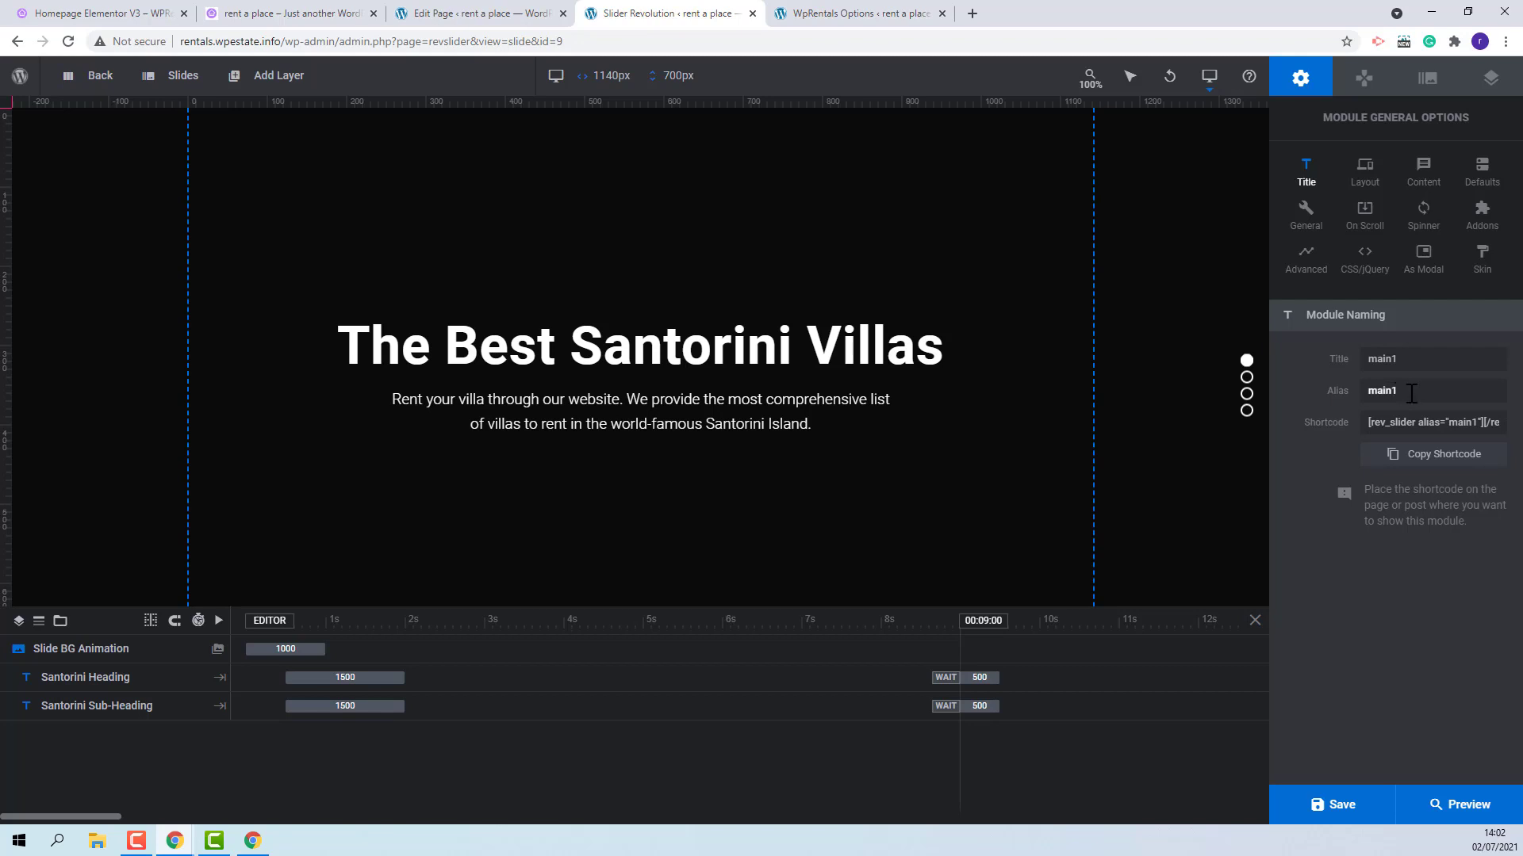
{"action": "double_click", "coordinate": [1388, 390]}
{"action": "left_click_drag", "start_coordinate": [1388, 390], "coordinate": [1361, 390]}
{"action": "right_click", "coordinate": [1360, 391]}
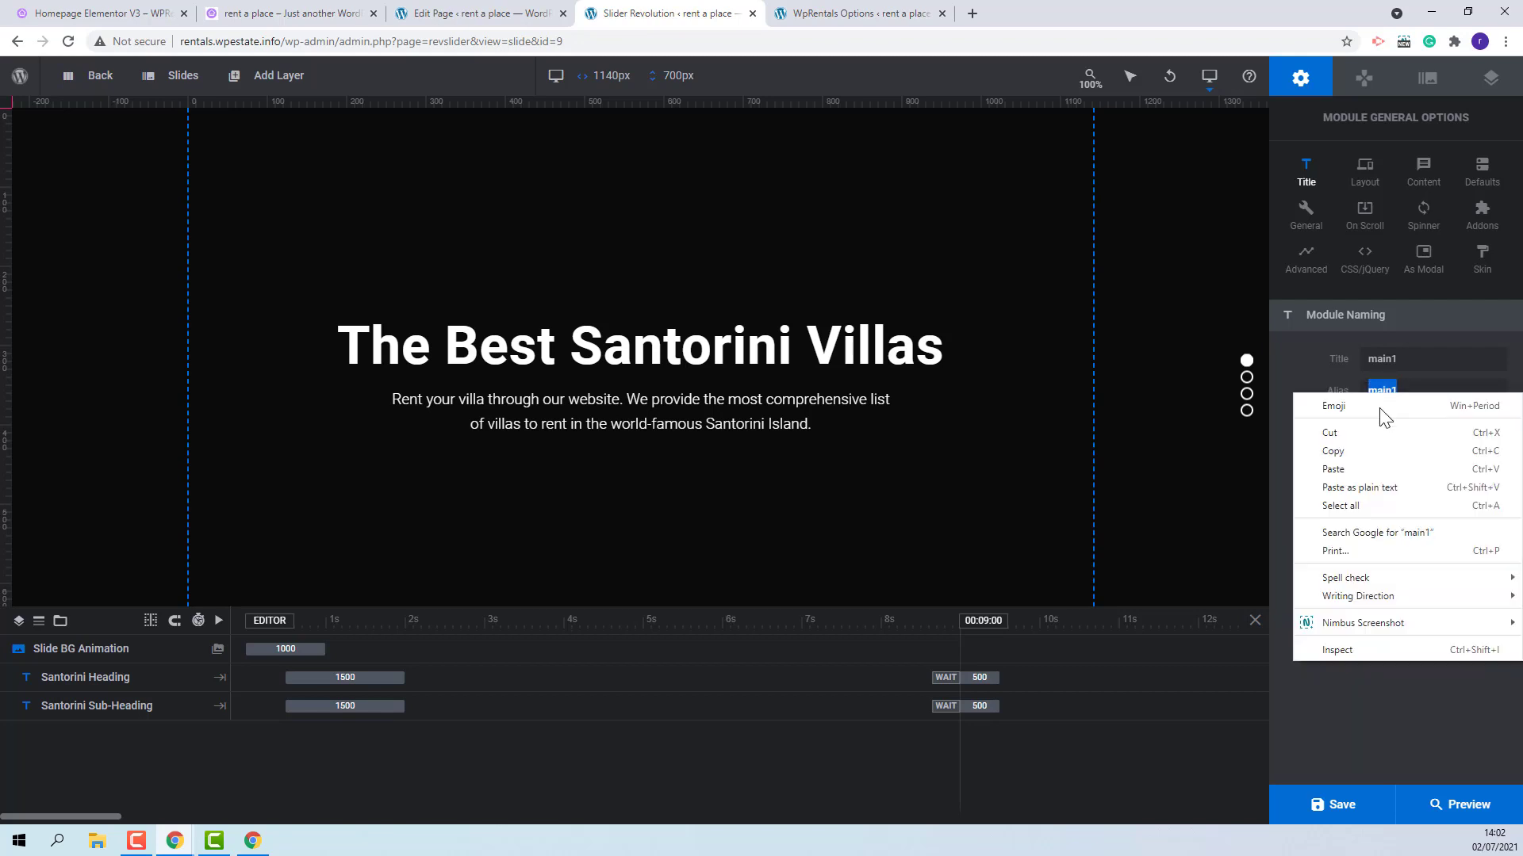
{"action": "left_click", "coordinate": [1352, 454]}
- Paste main1 as the Revolution Slider Name, update the page, and view the homepage
{"action": "left_click", "coordinate": [485, 14]}
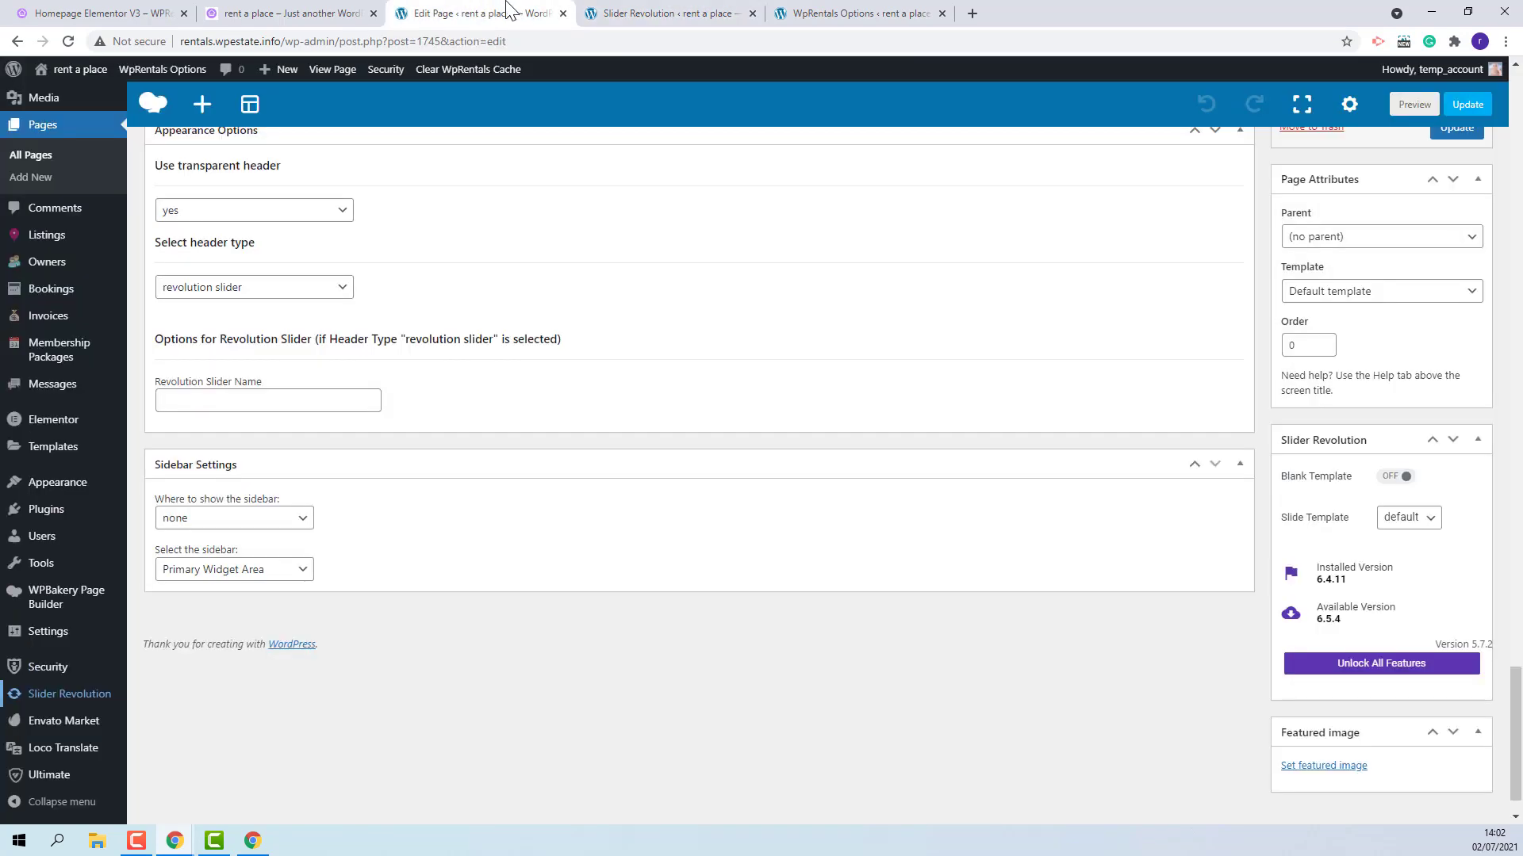
{"action": "left_click", "coordinate": [164, 400]}
{"action": "right_click", "coordinate": [165, 401]}
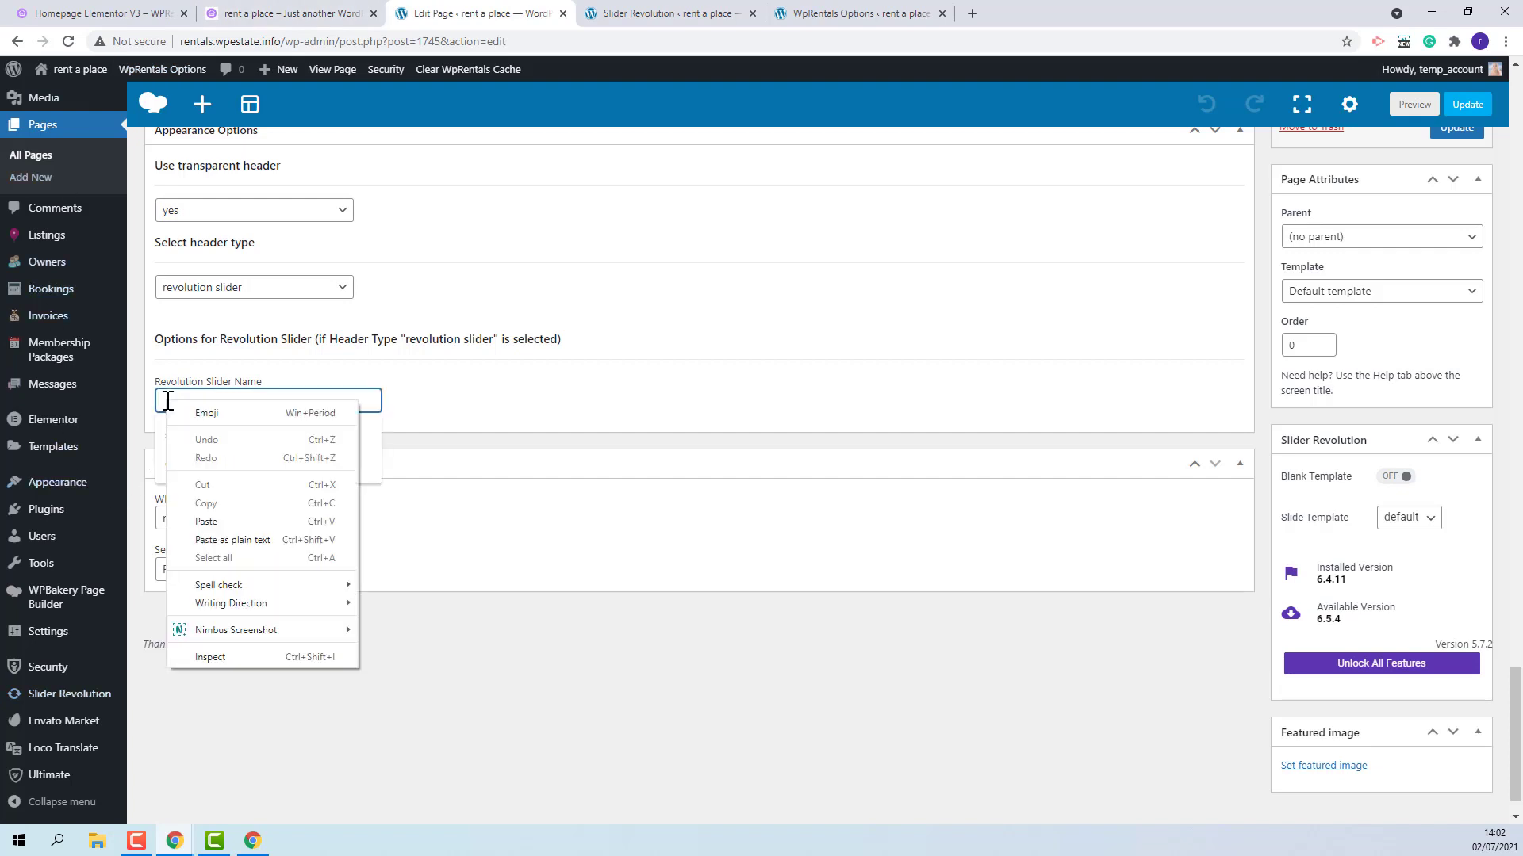
{"action": "left_click", "coordinate": [257, 521]}
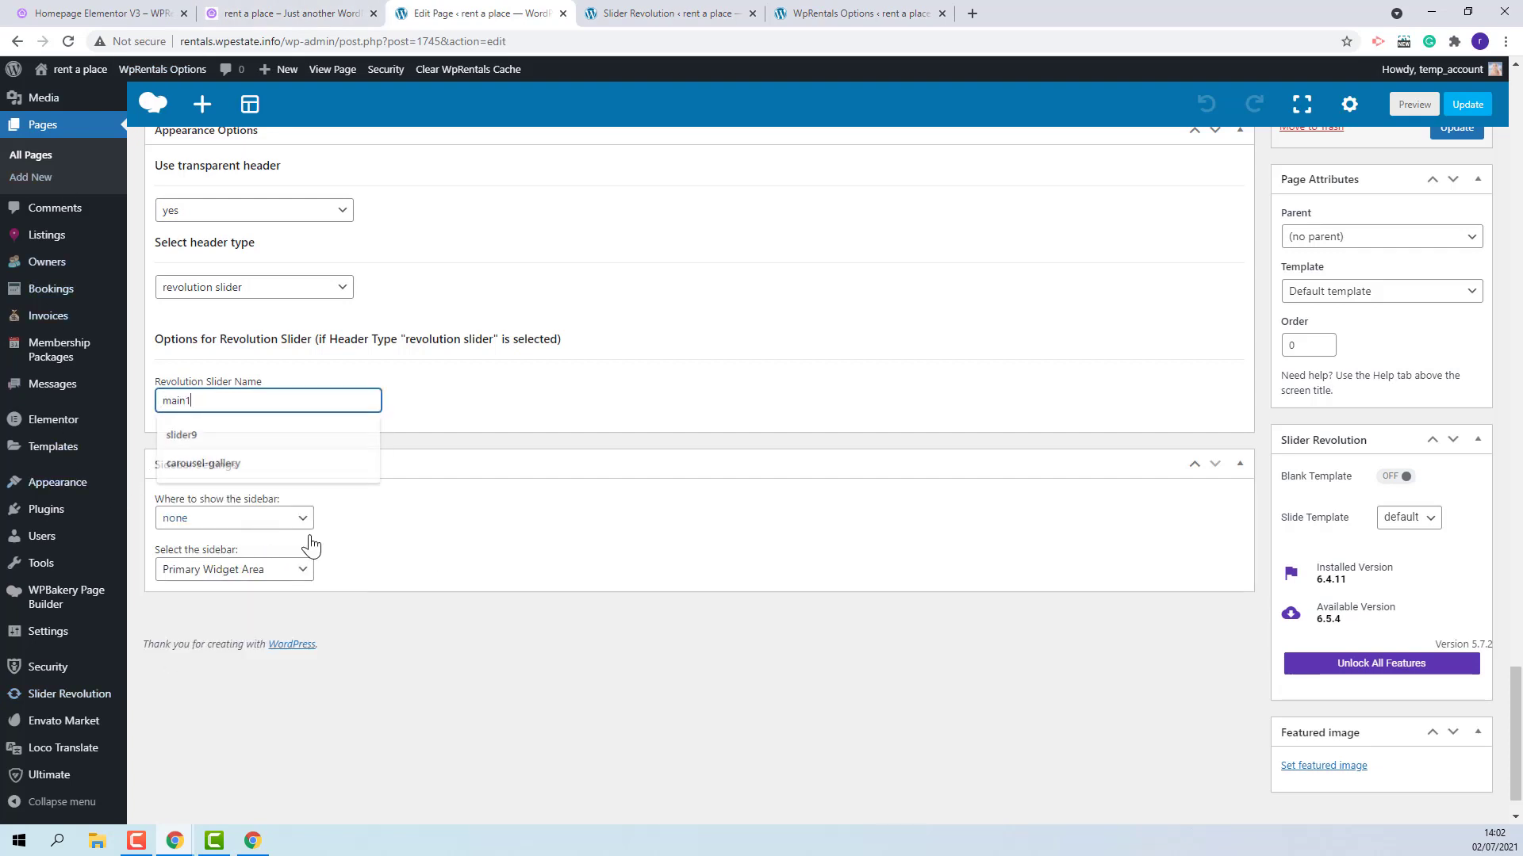
{"action": "left_click", "coordinate": [1464, 106]}
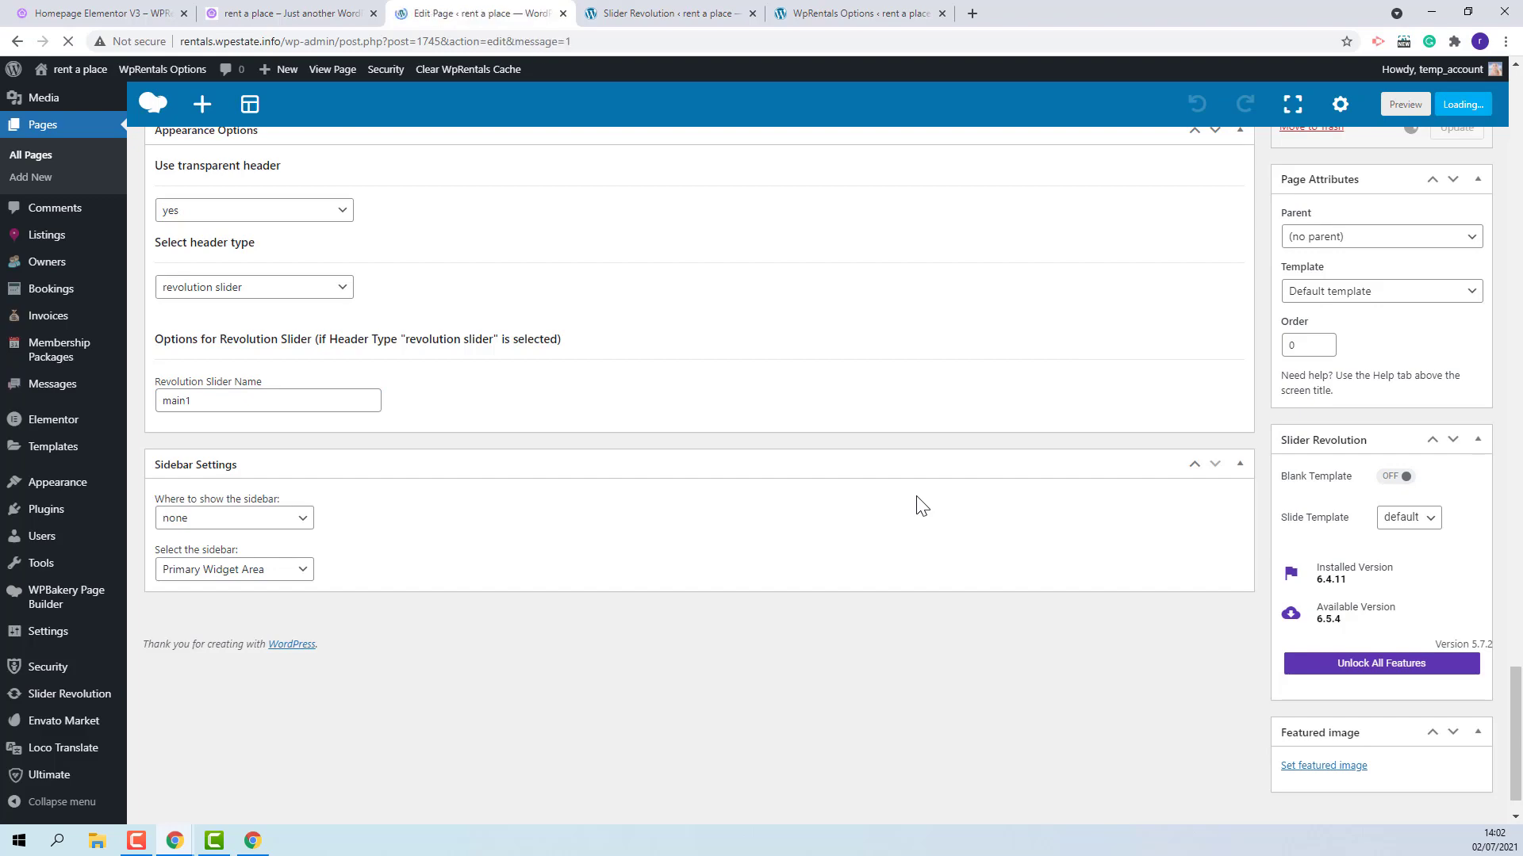
{"action": "key", "text": "ctrl+Page_Up"}
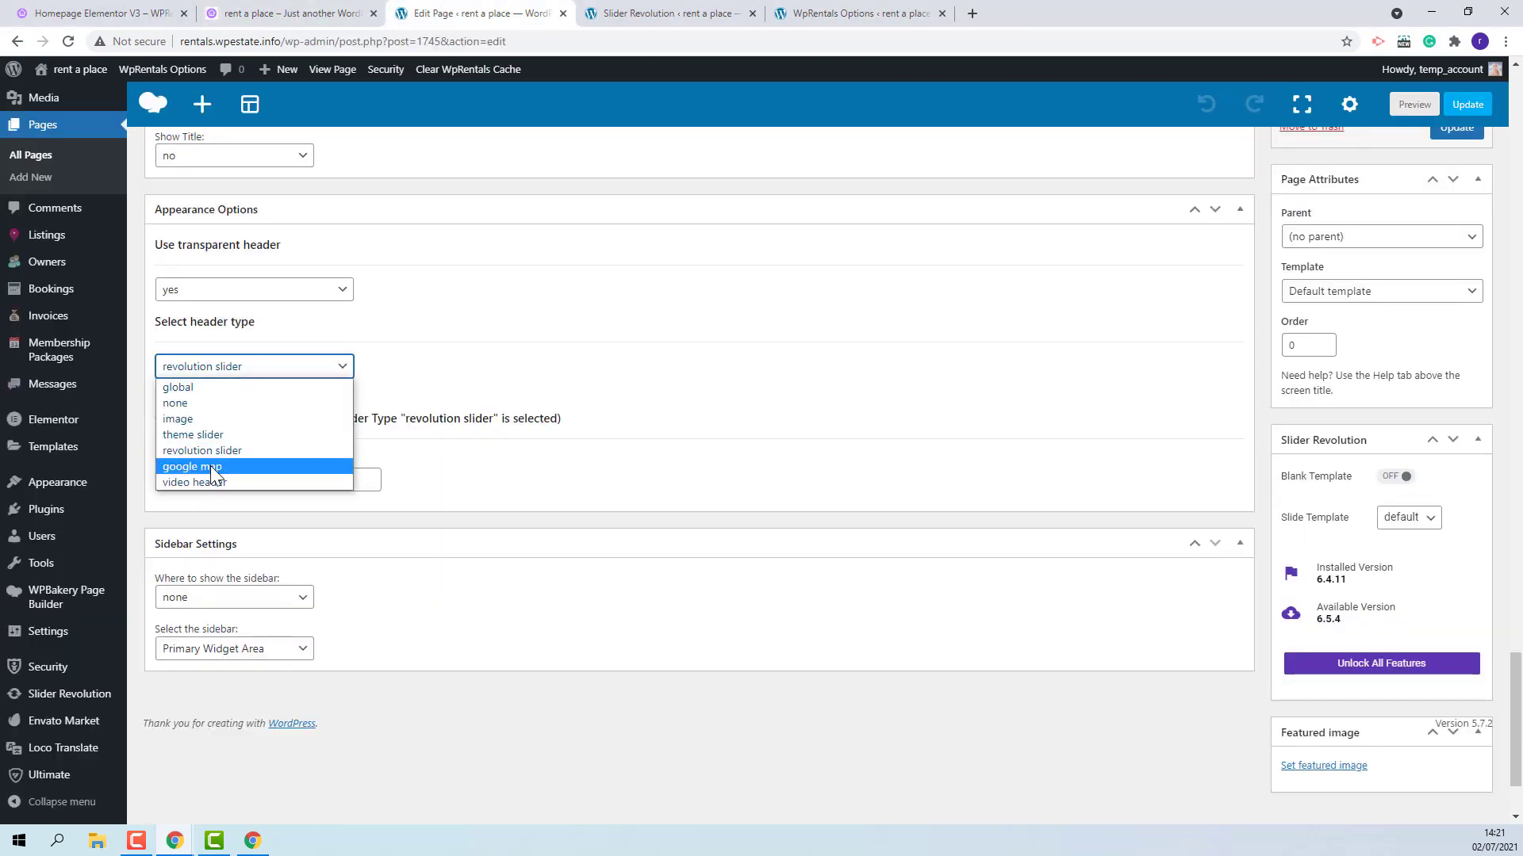
- Choose google map as the header type, centred at latitude -74.101938 and longitude 40.832366
{"action": "left_click", "coordinate": [210, 466]}
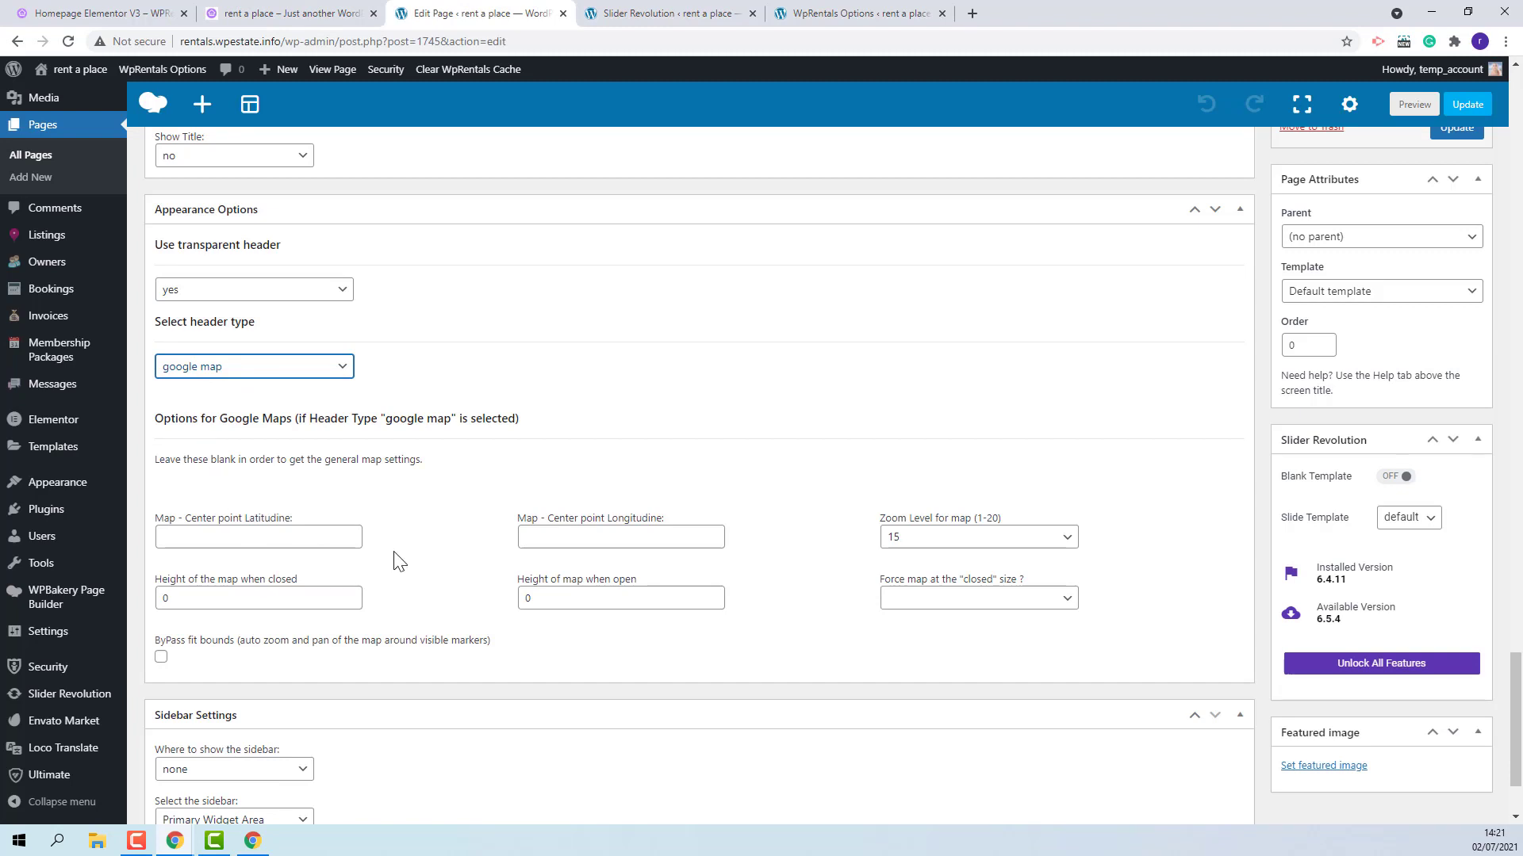
{"action": "left_click", "coordinate": [213, 536]}
{"action": "left_click", "coordinate": [227, 570]}
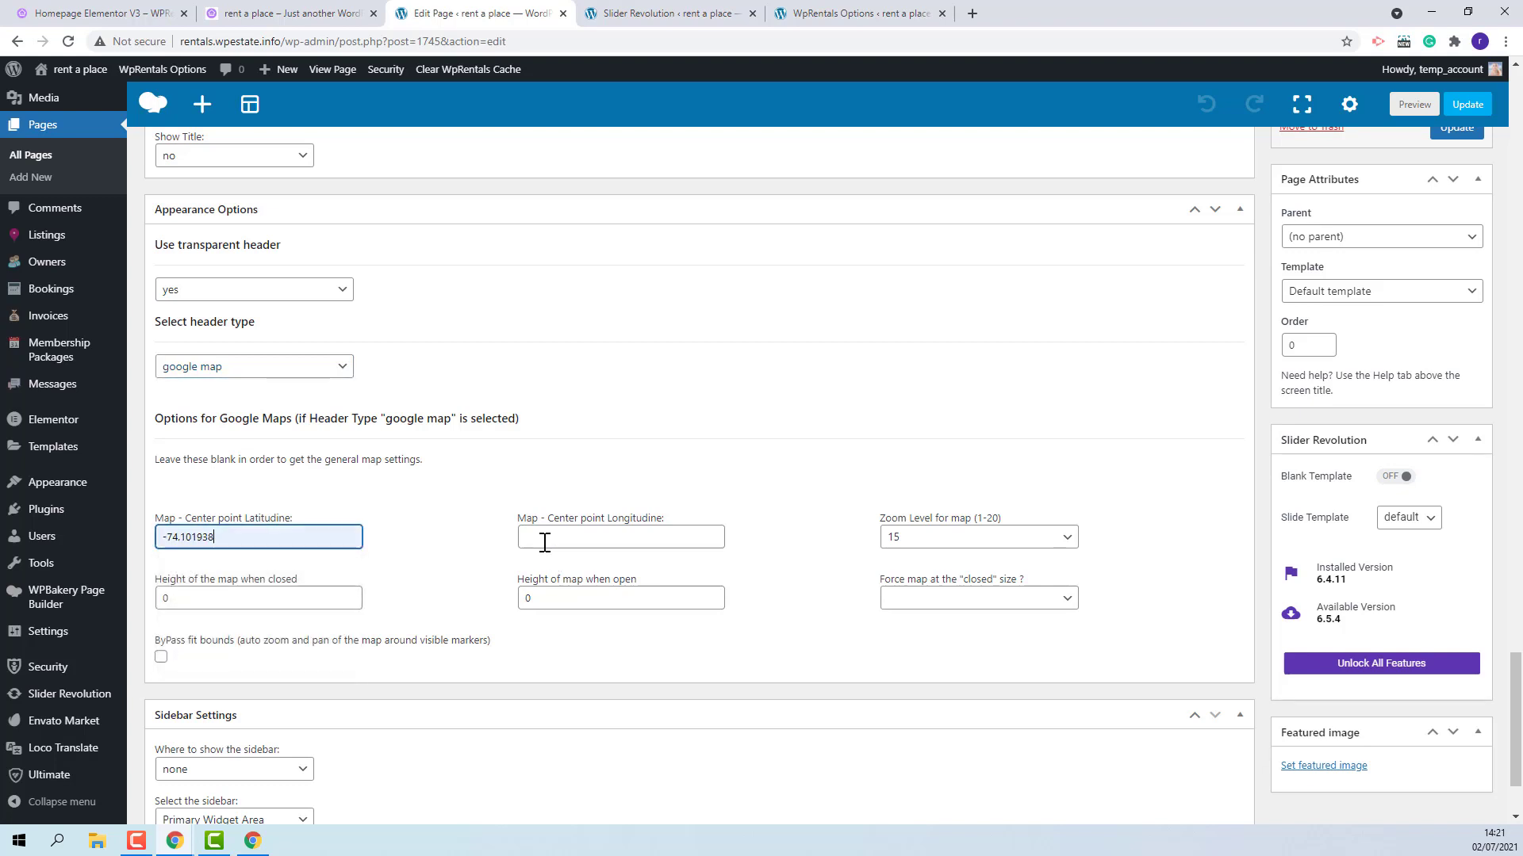
{"action": "left_click", "coordinate": [544, 537]}
{"action": "left_click", "coordinate": [553, 600]}
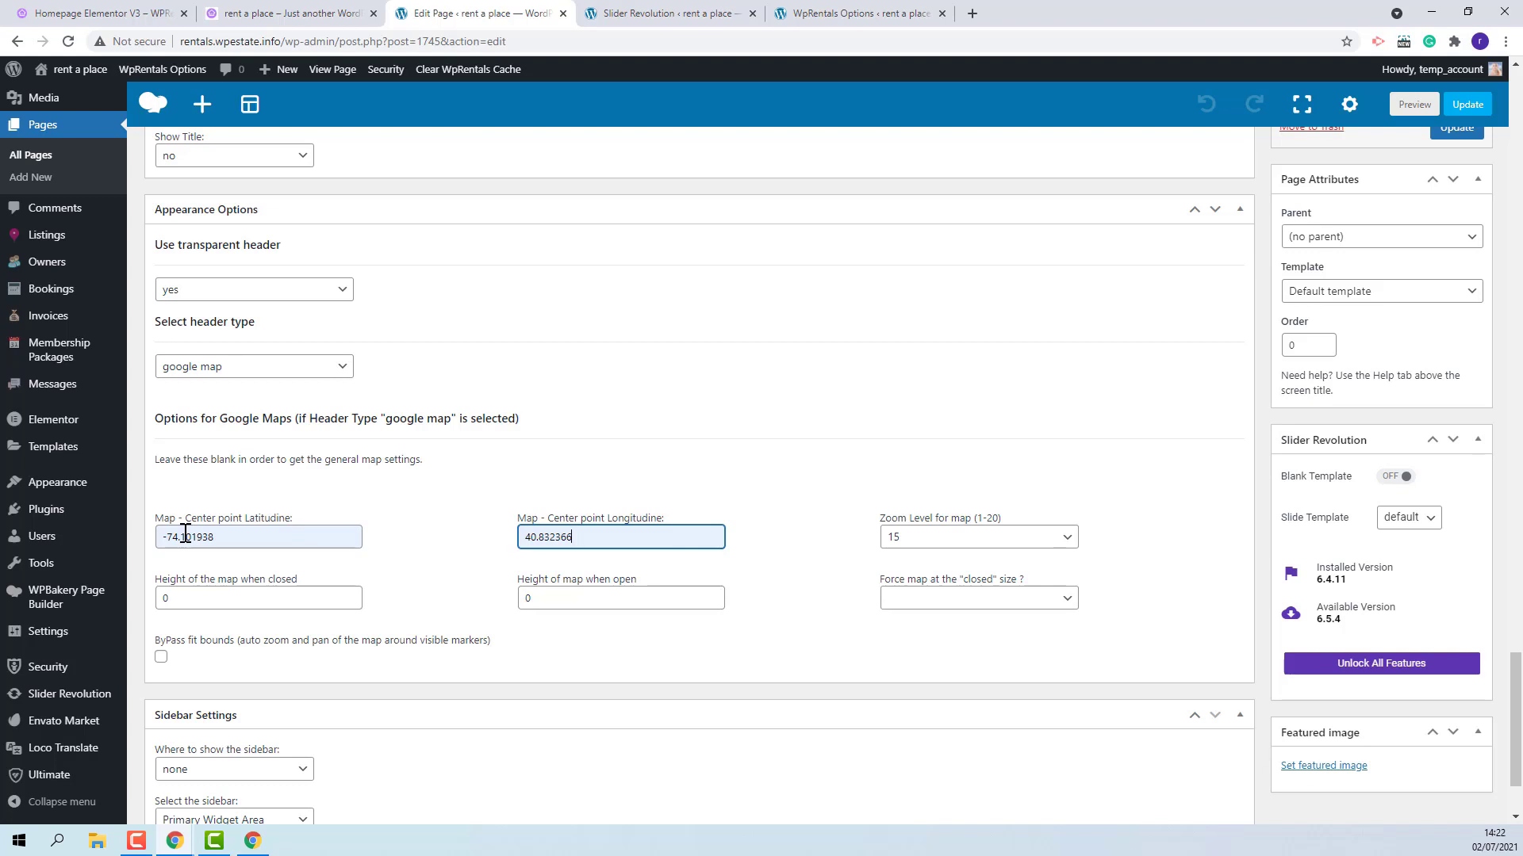
- Keep the map zoom level at 15 and set Use transparent header to no
{"action": "left_click", "coordinate": [984, 538]}
{"action": "left_click", "coordinate": [962, 434]}
{"action": "scroll", "coordinate": [980, 473], "scroll_direction": "down", "scroll_amount": 2}
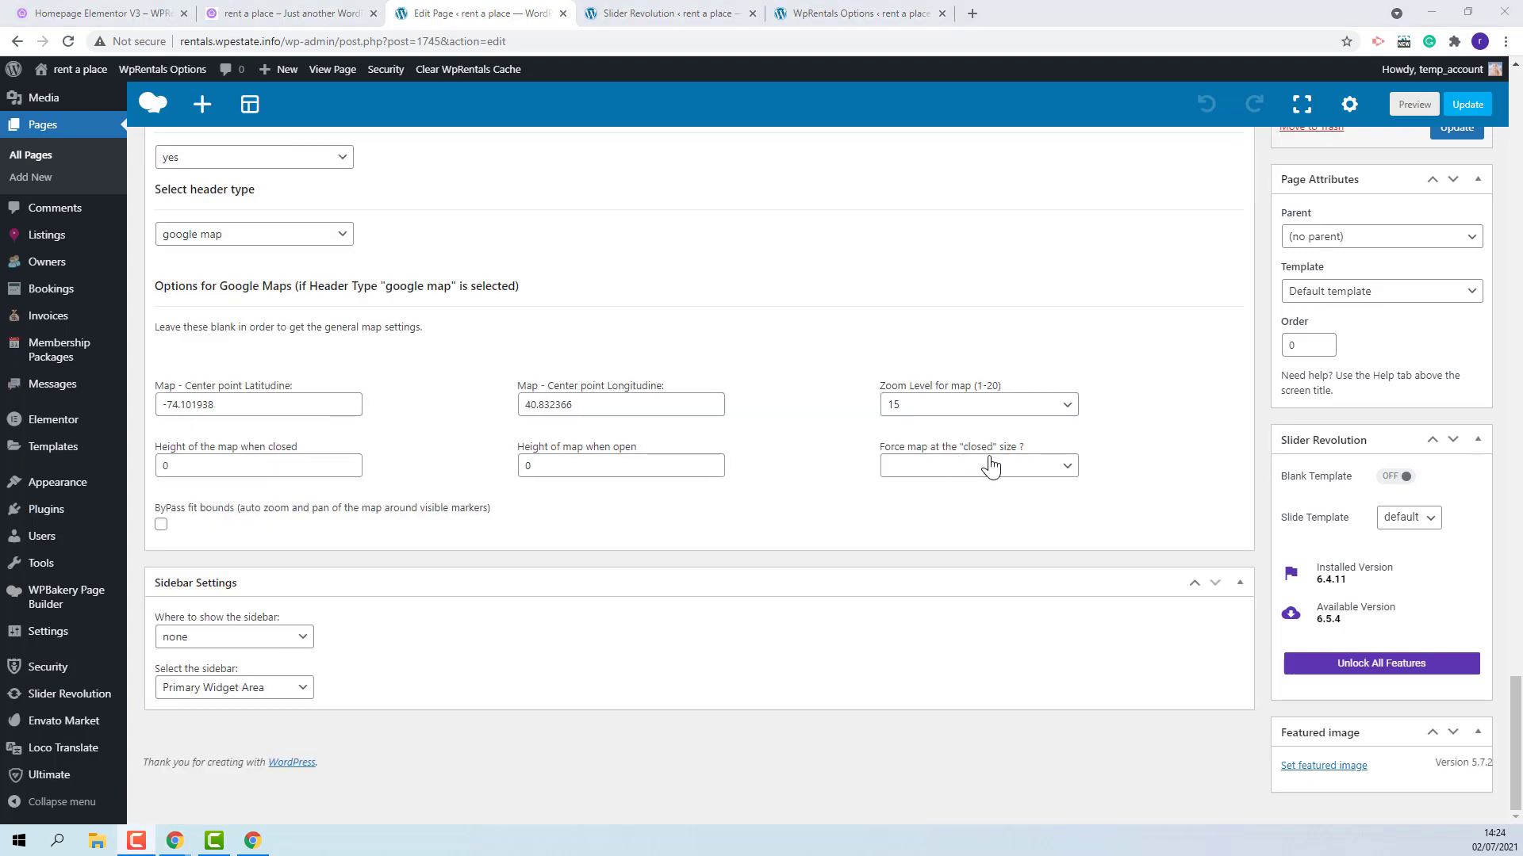
{"action": "left_click", "coordinate": [992, 470]}
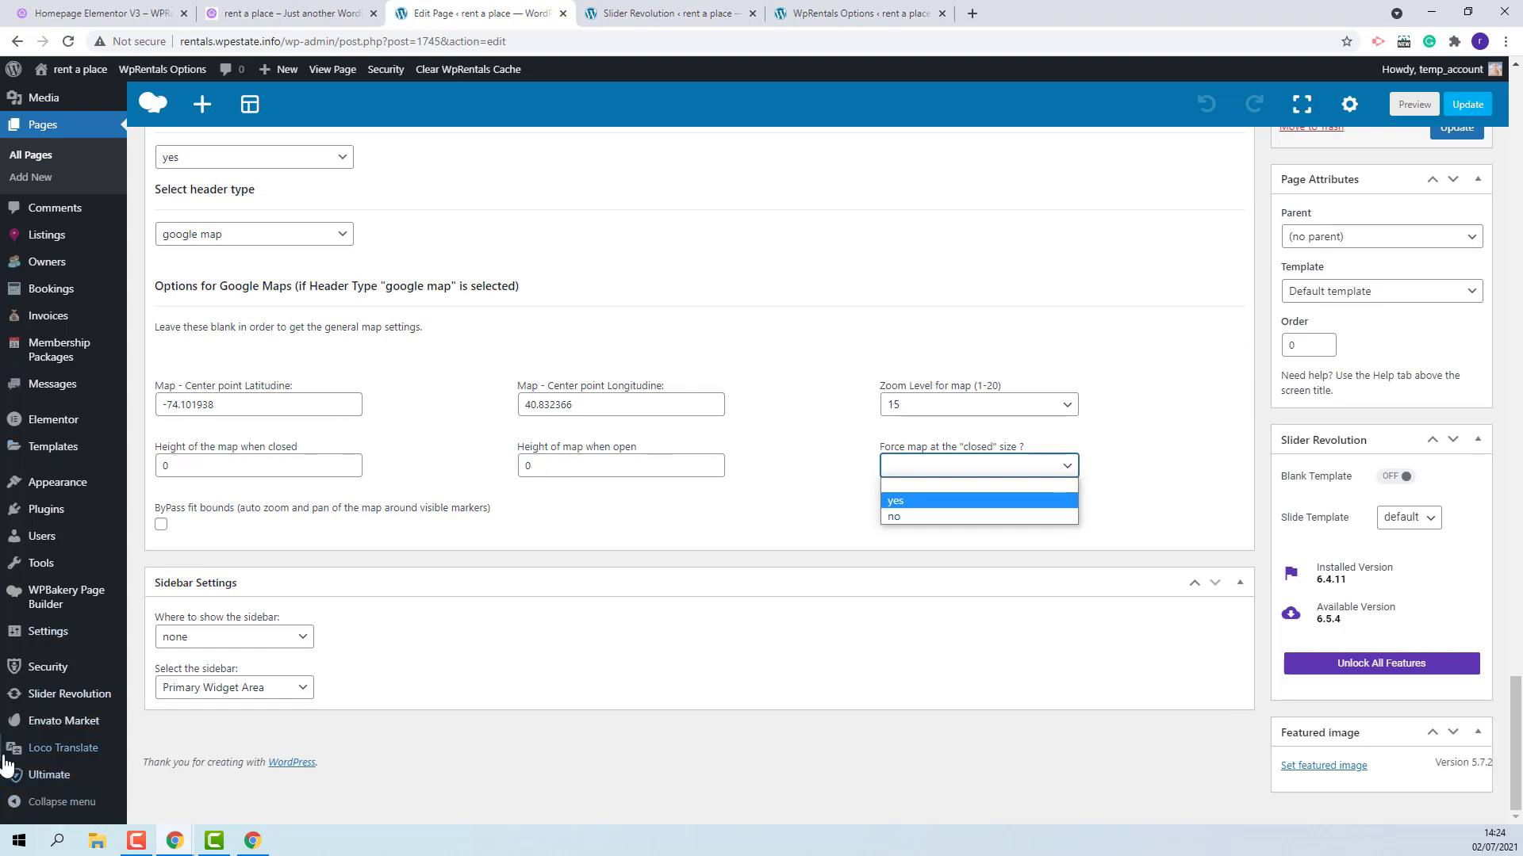
{"action": "scroll", "coordinate": [195, 194], "scroll_direction": "up", "scroll_amount": 1}
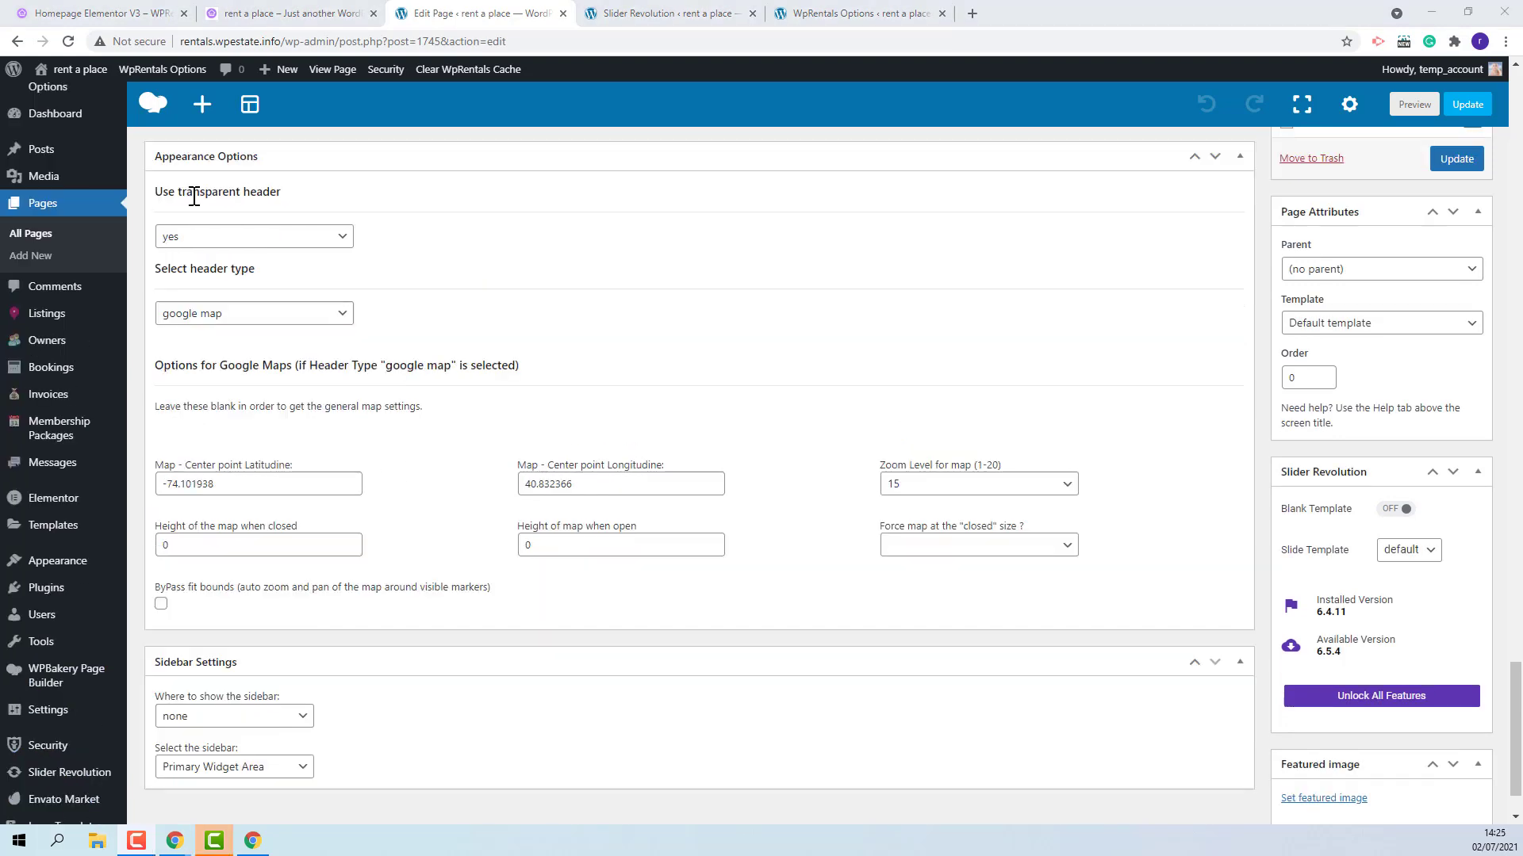
{"action": "left_click", "coordinate": [247, 238]}
{"action": "left_click", "coordinate": [195, 269]}
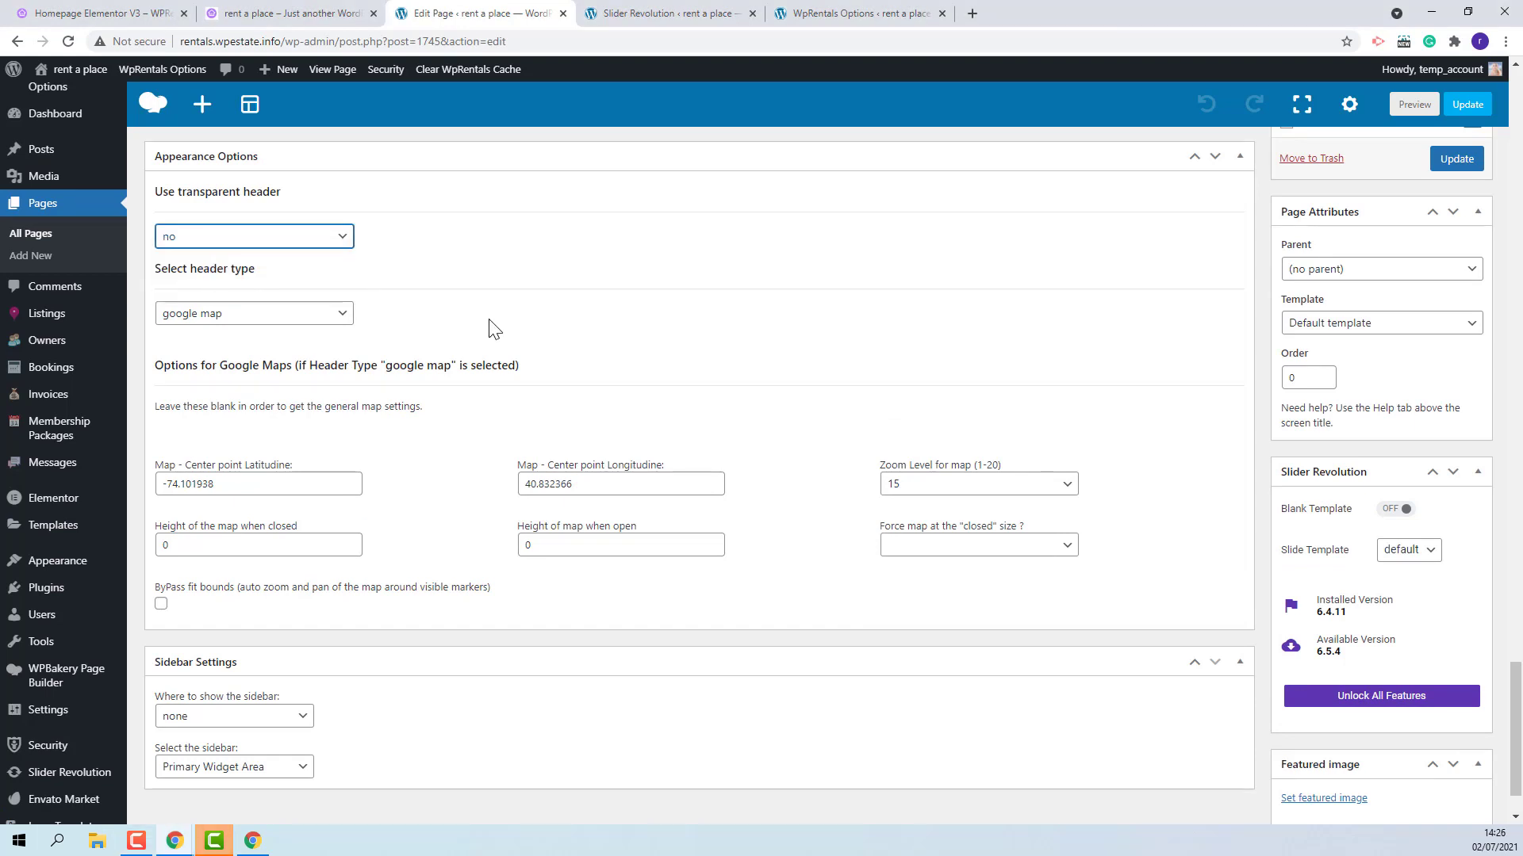
{"action": "left_click", "coordinate": [1447, 166]}
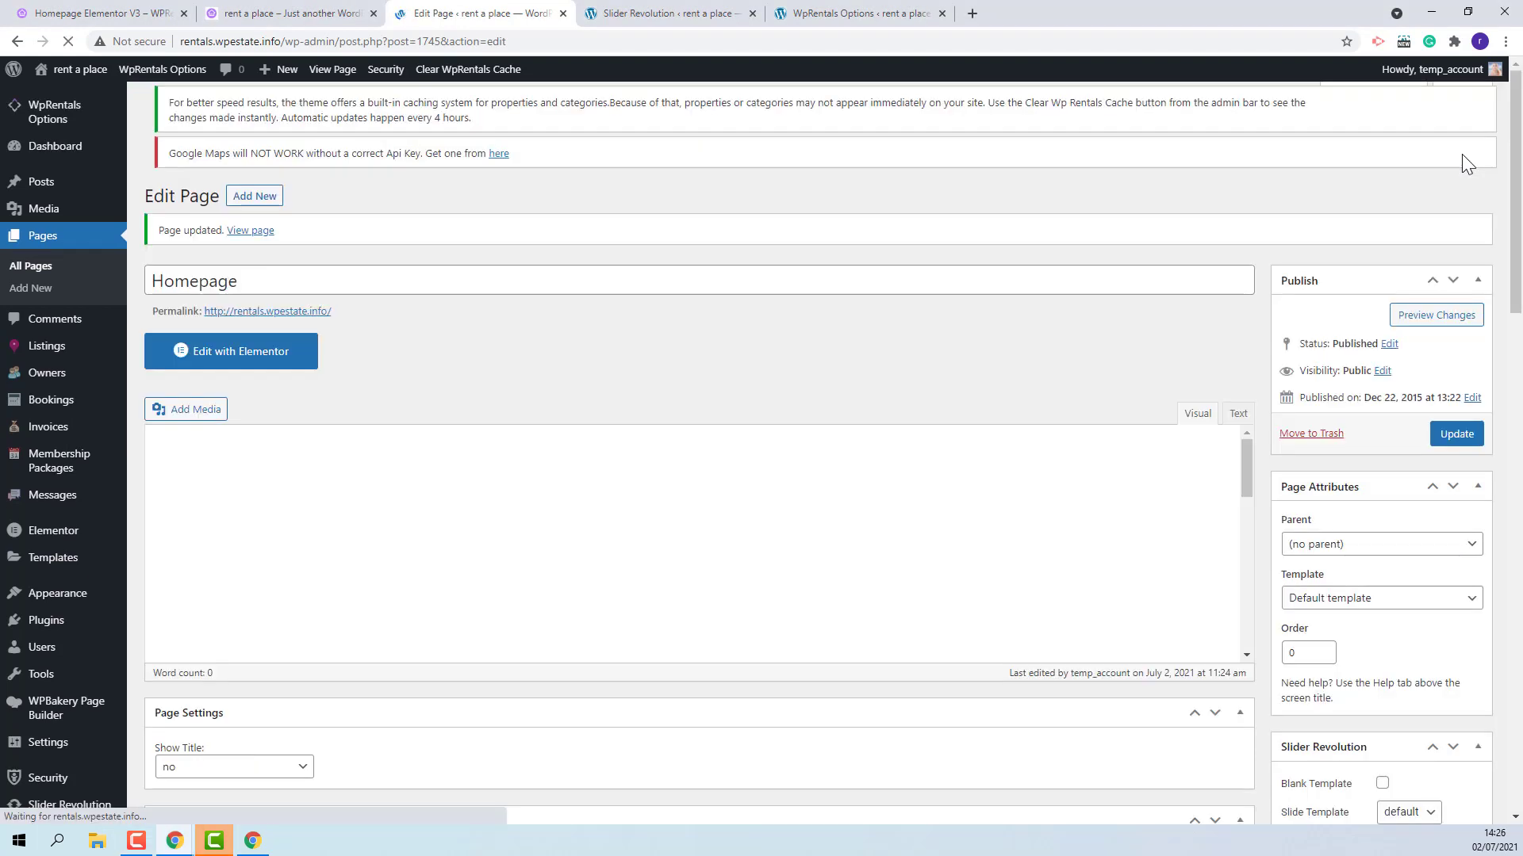
{"action": "left_click", "coordinate": [312, 15]}
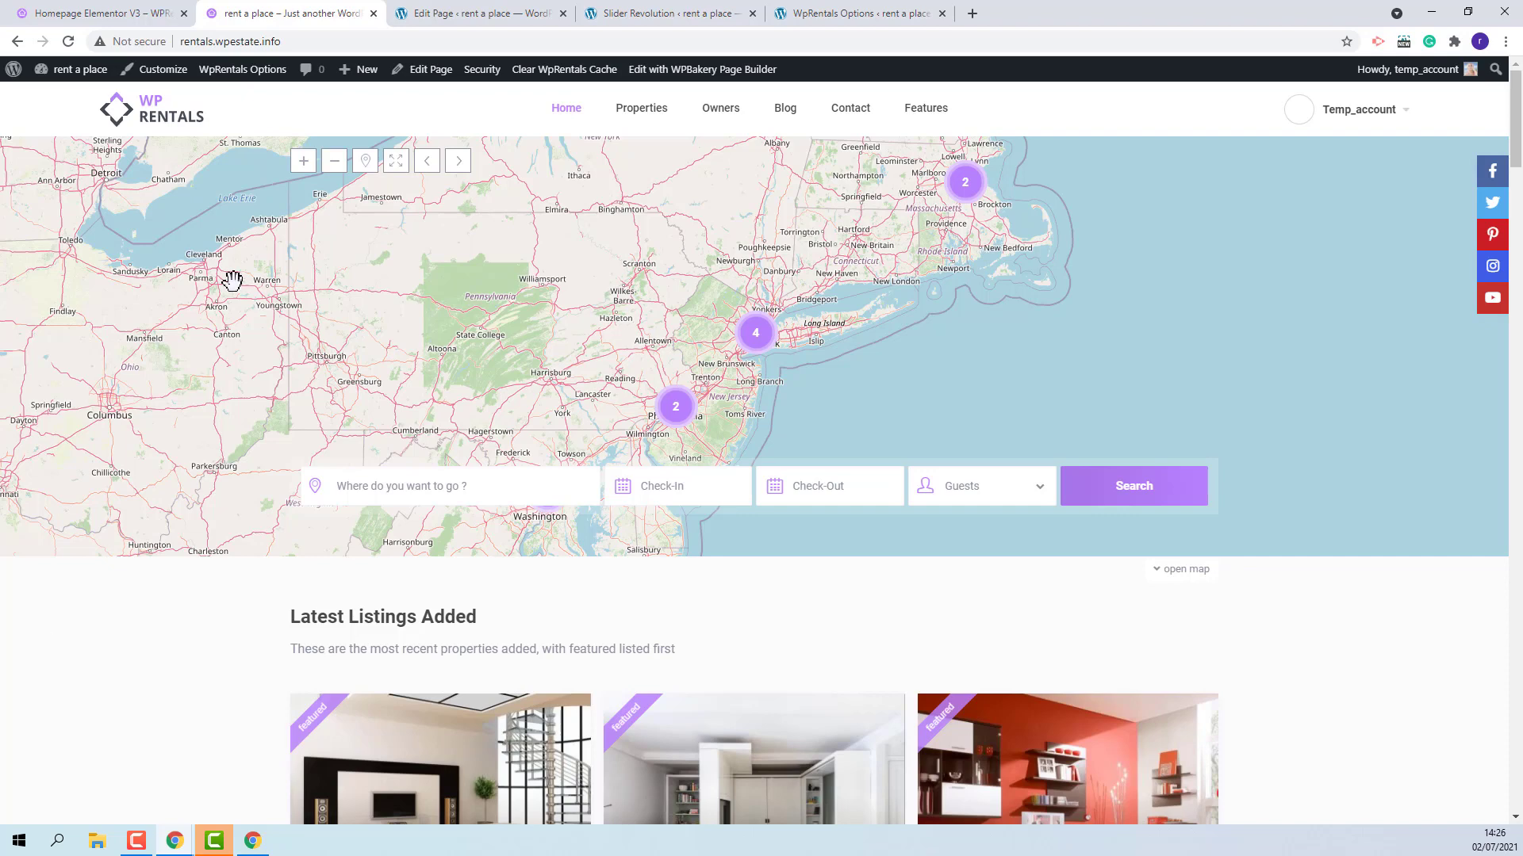
{"action": "left_click", "coordinate": [909, 14]}
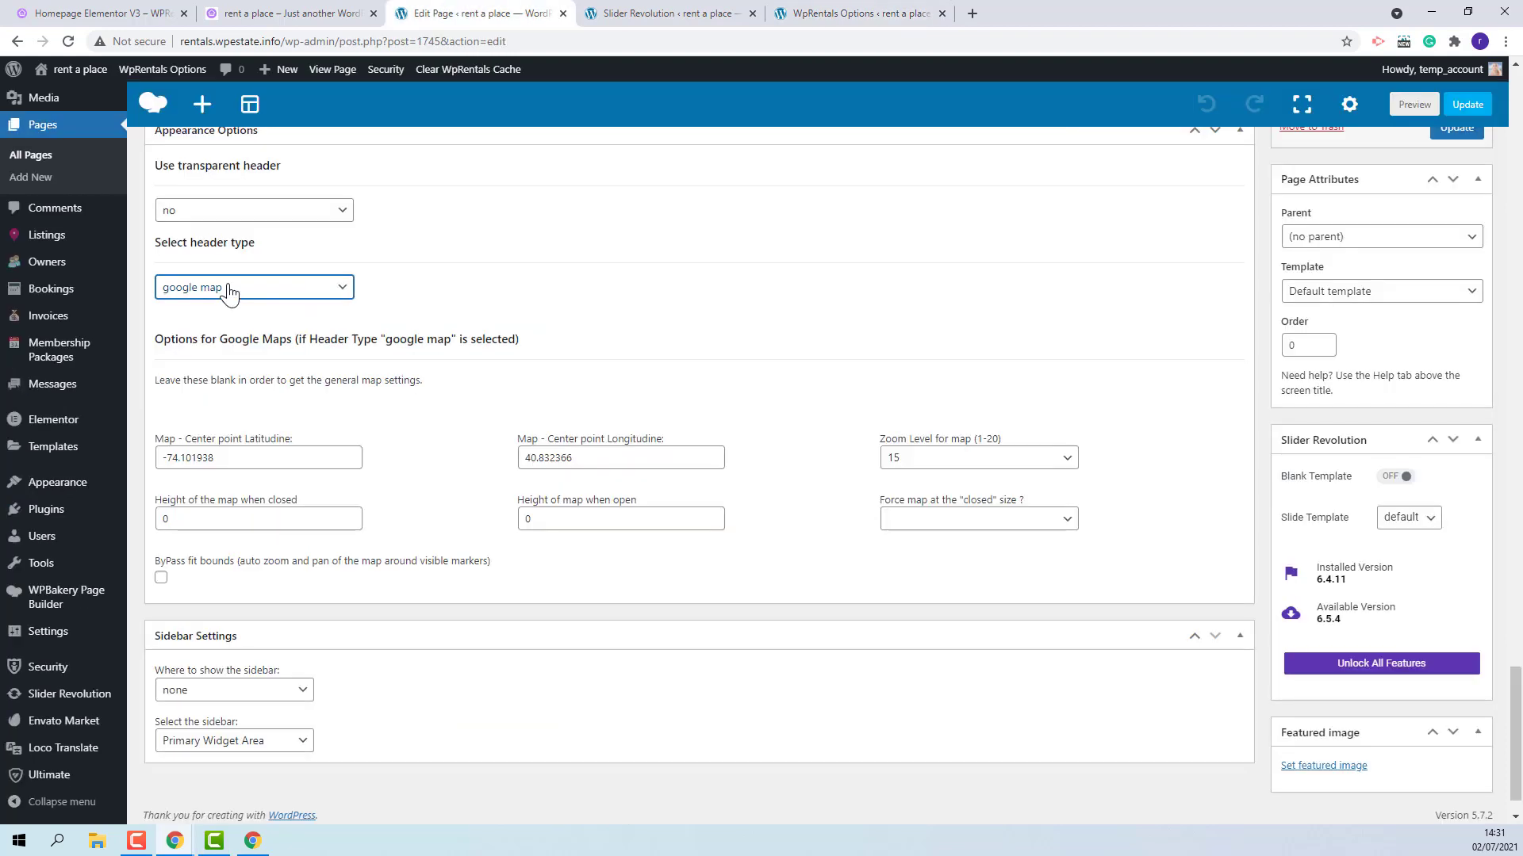
- Select video header and upload beach_hd.mp4 as the header's MP4 video
{"action": "left_click", "coordinate": [229, 289]}
{"action": "left_click", "coordinate": [214, 408]}
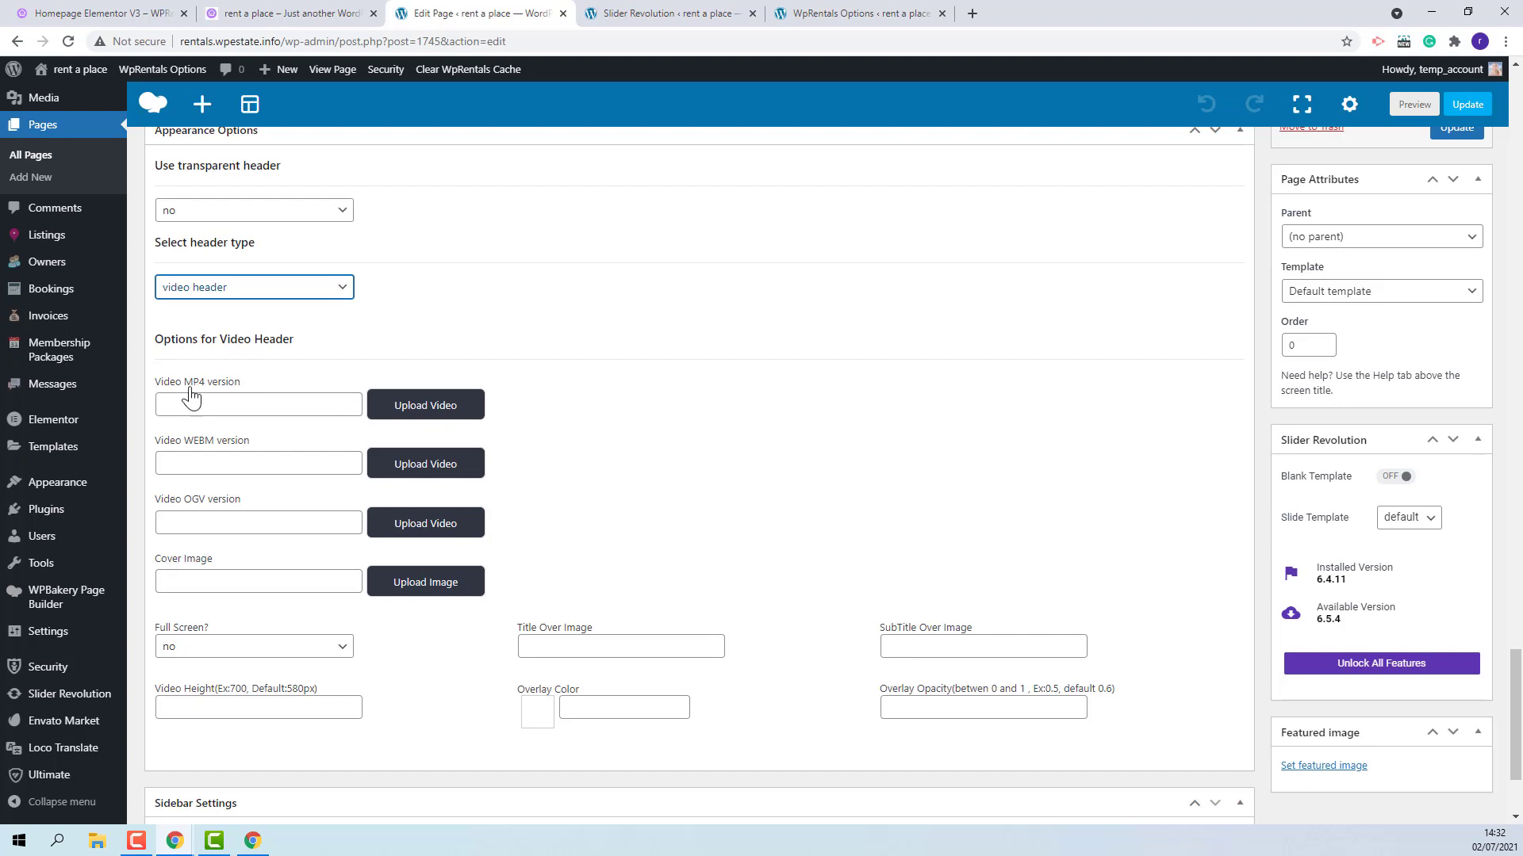
{"action": "left_click", "coordinate": [412, 409]}
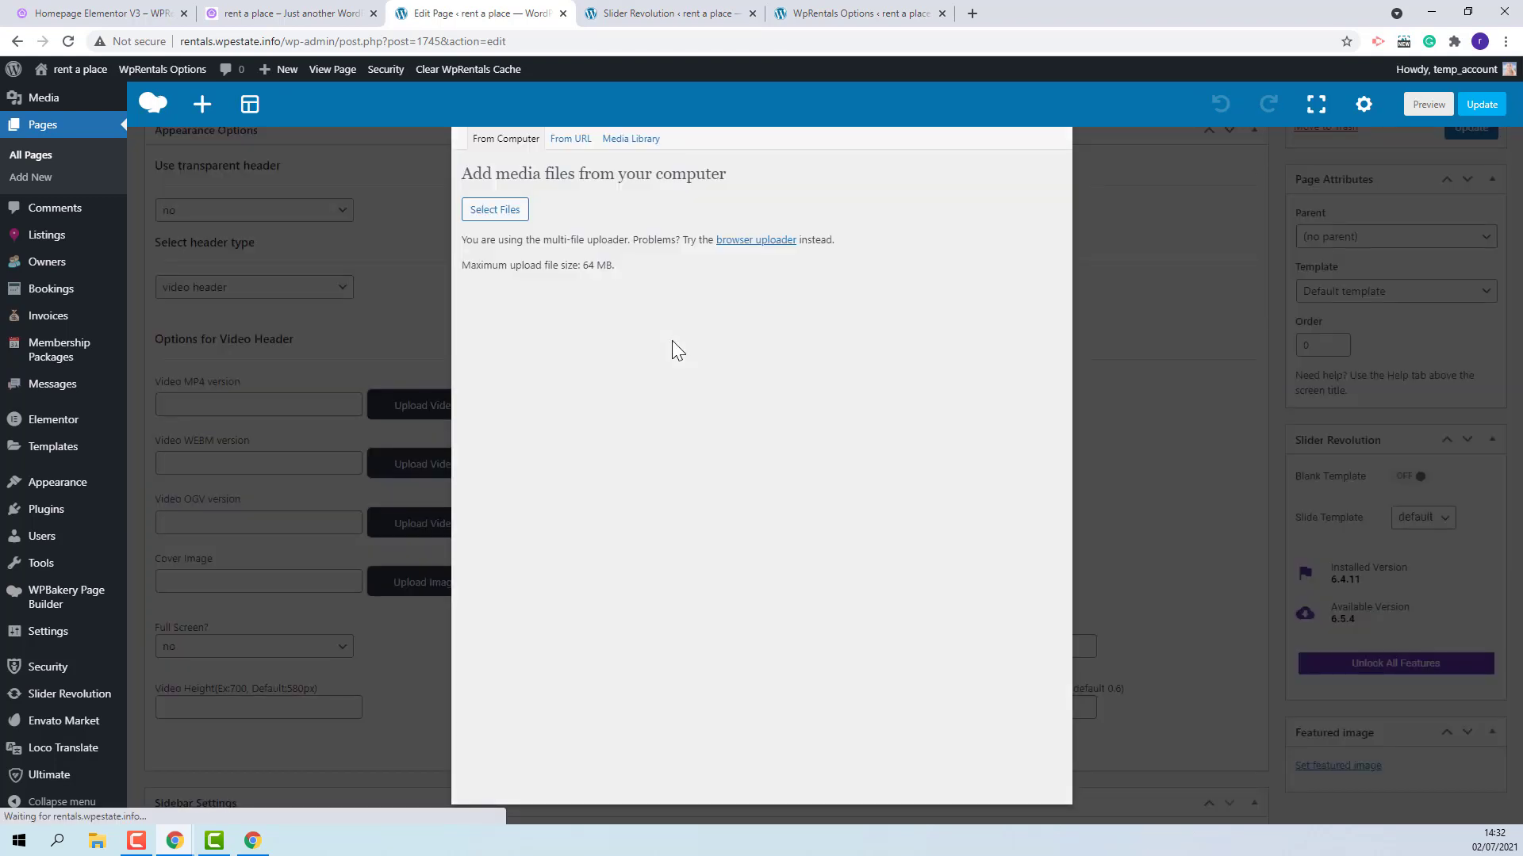
{"action": "left_click", "coordinate": [774, 324]}
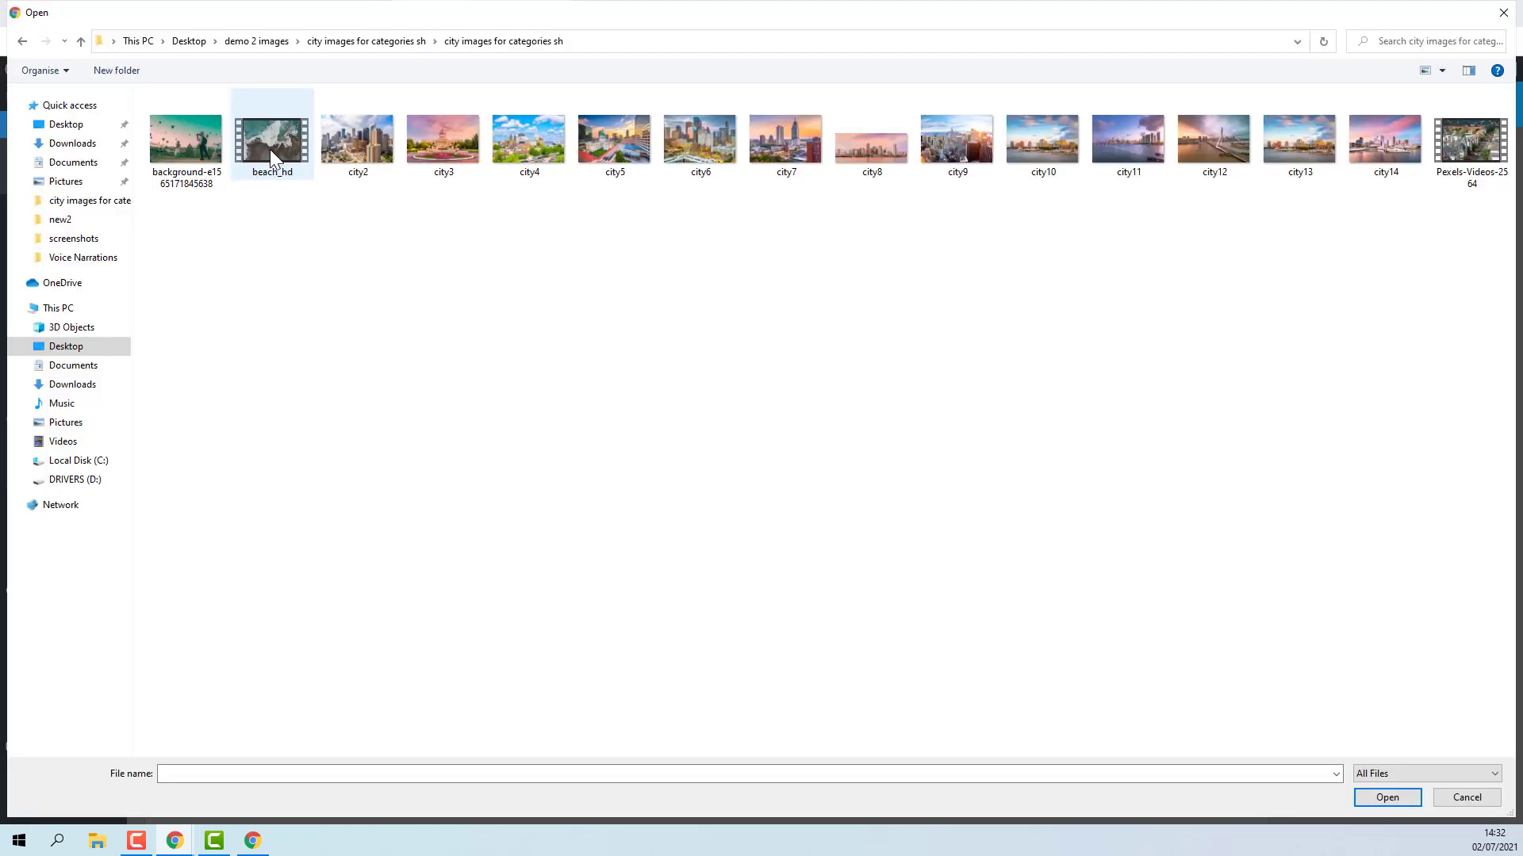
{"action": "left_click", "coordinate": [270, 149]}
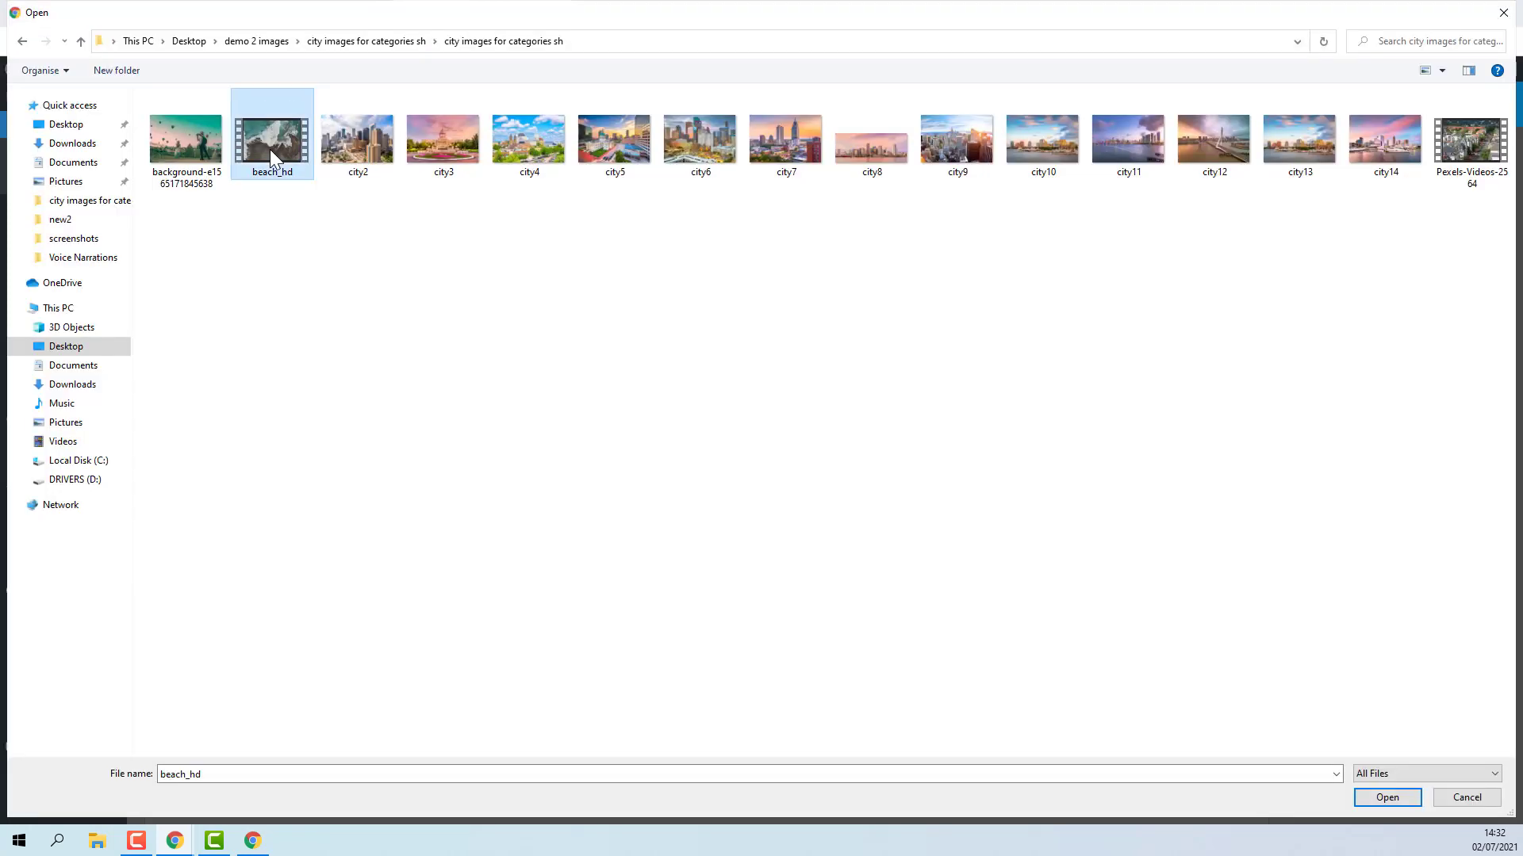
{"action": "left_click", "coordinate": [1388, 798]}
{"action": "scroll", "coordinate": [737, 425], "scroll_direction": "down", "scroll_amount": 1}
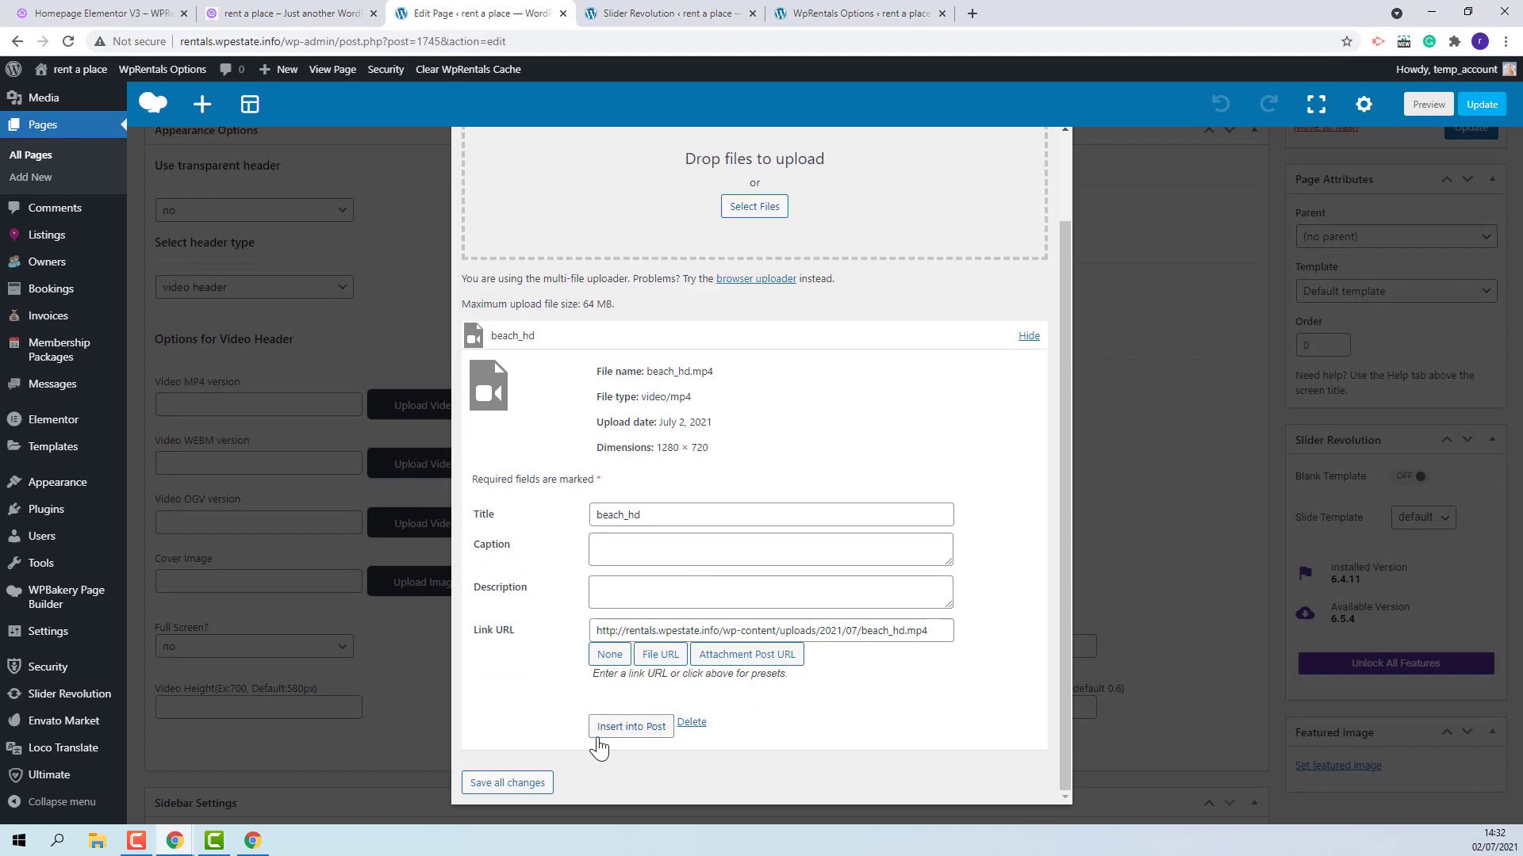
{"action": "left_click", "coordinate": [604, 733]}
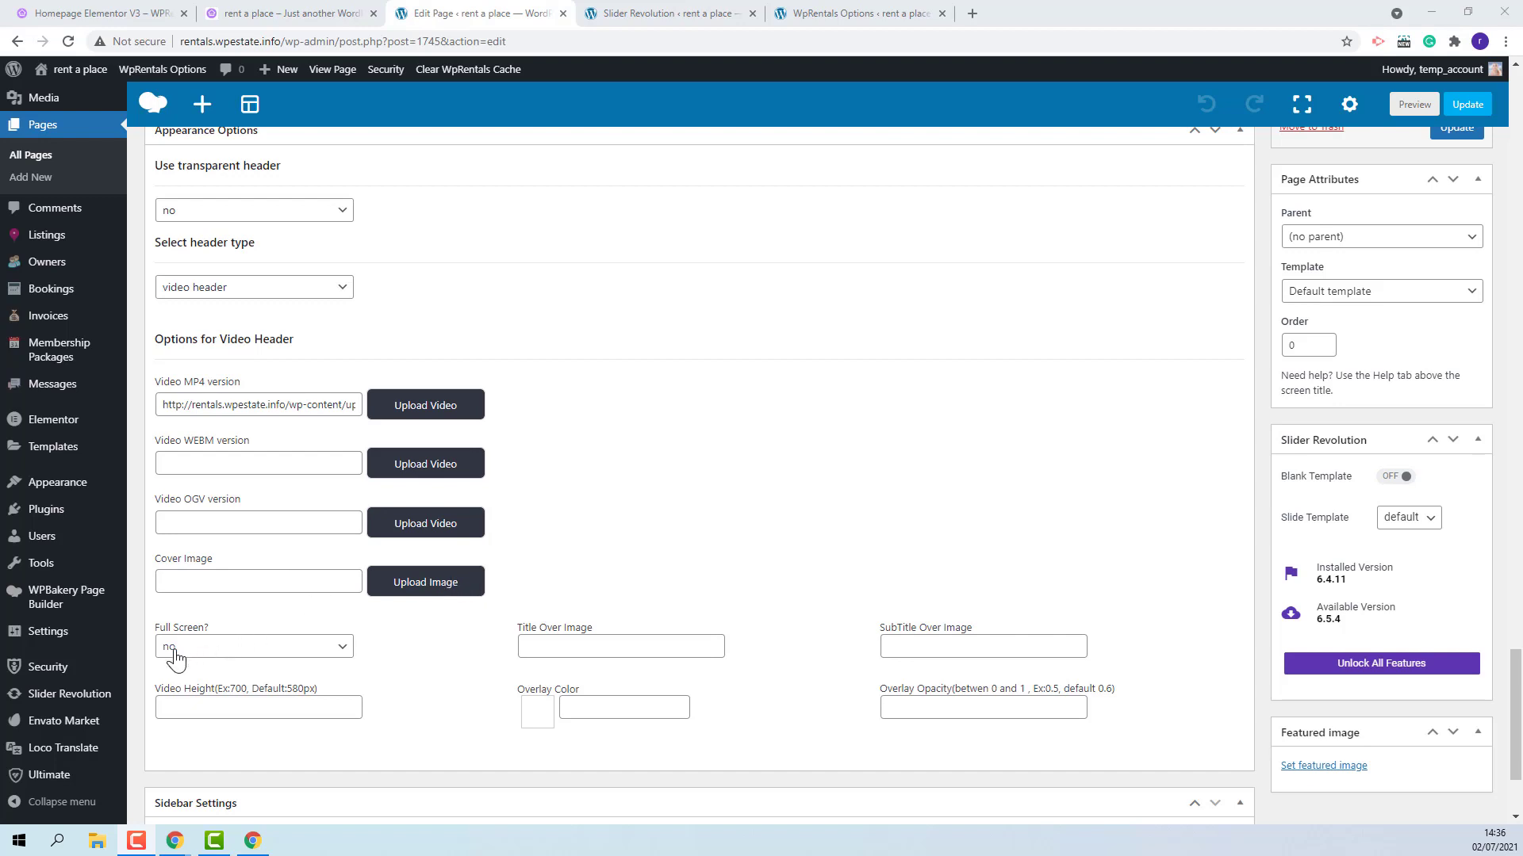
- Leave Full Screen at no, title 'Holiday under the sun', add the Ibiza villa subtitle, height 650
{"action": "left_click", "coordinate": [226, 652]}
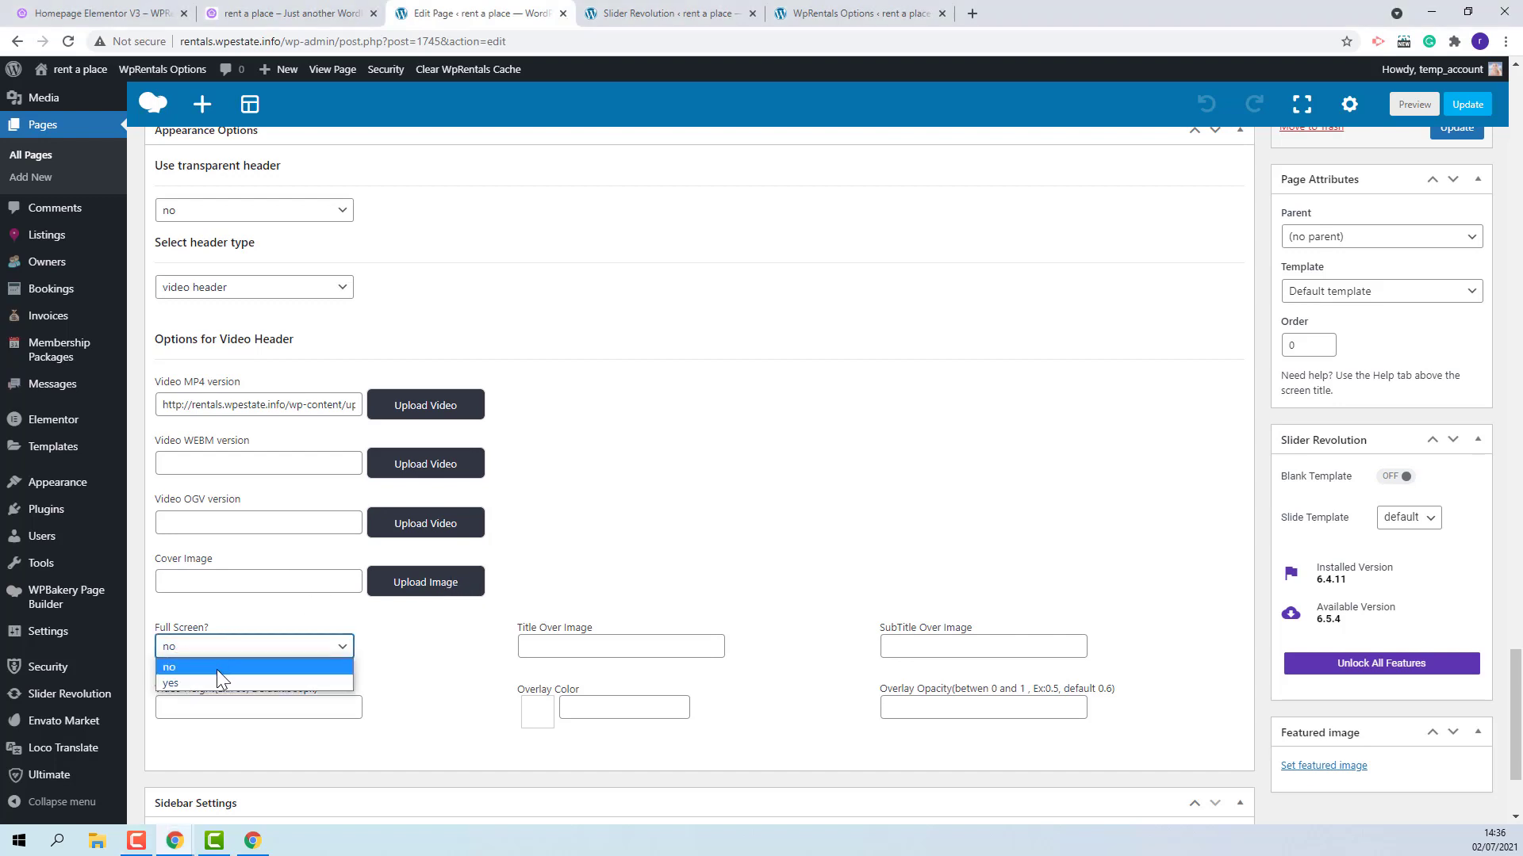
{"action": "left_click", "coordinate": [604, 646]}
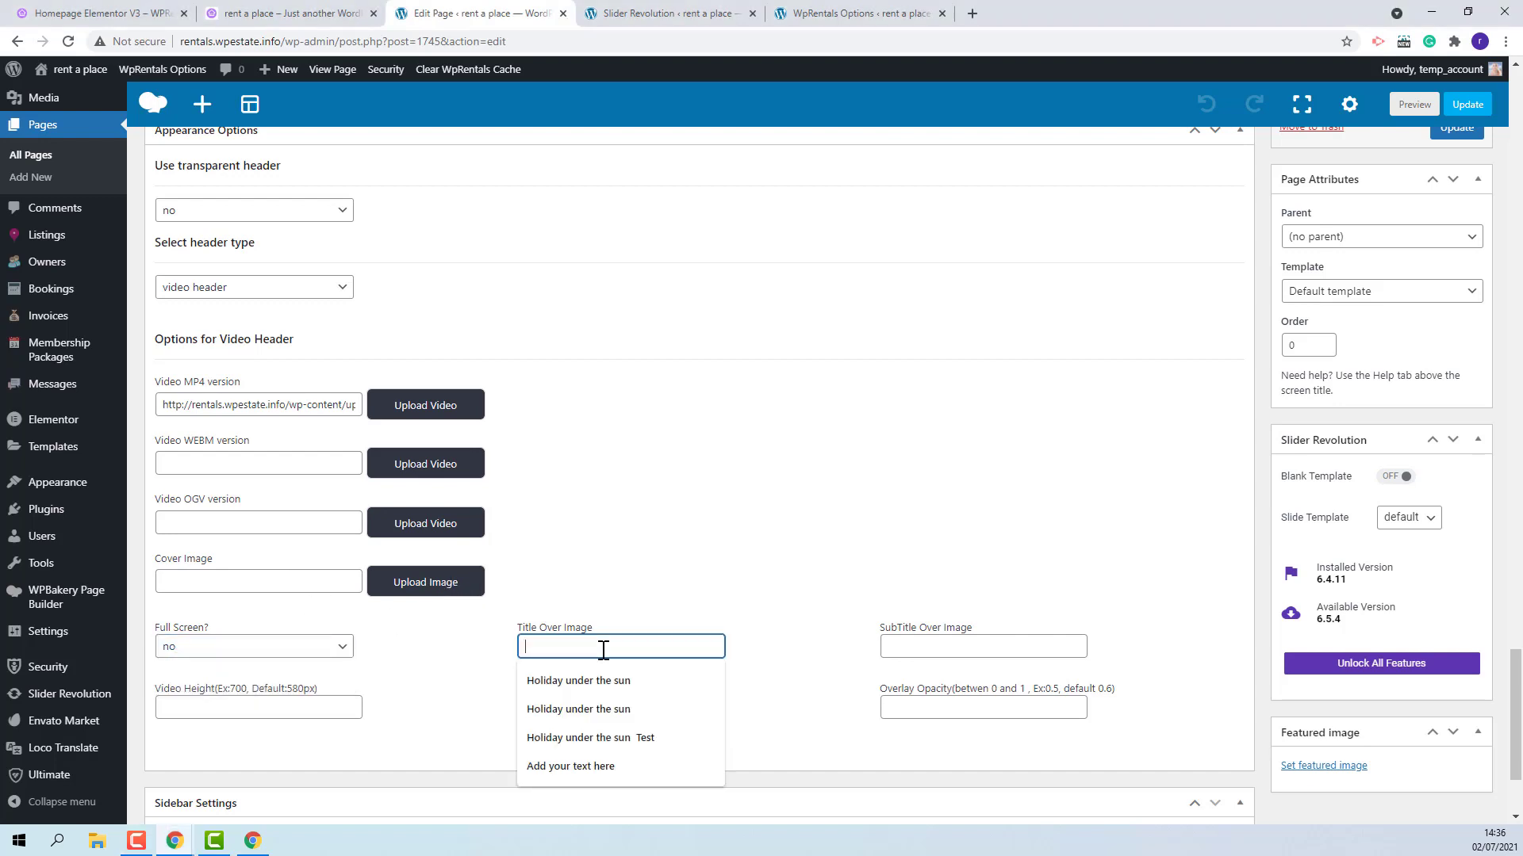
{"action": "left_click", "coordinate": [611, 683]}
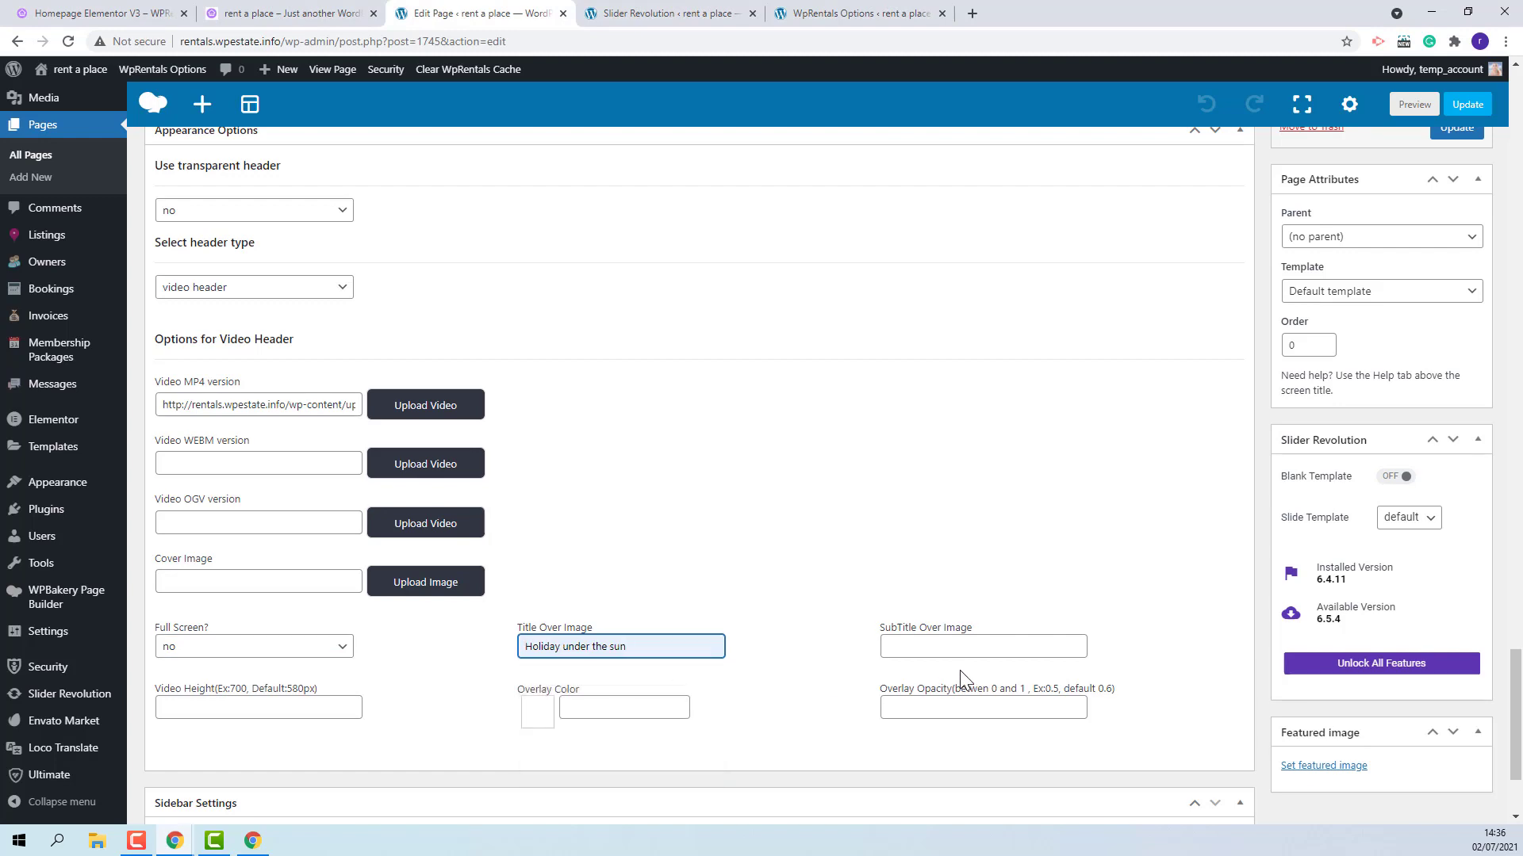
{"action": "left_click", "coordinate": [961, 647]}
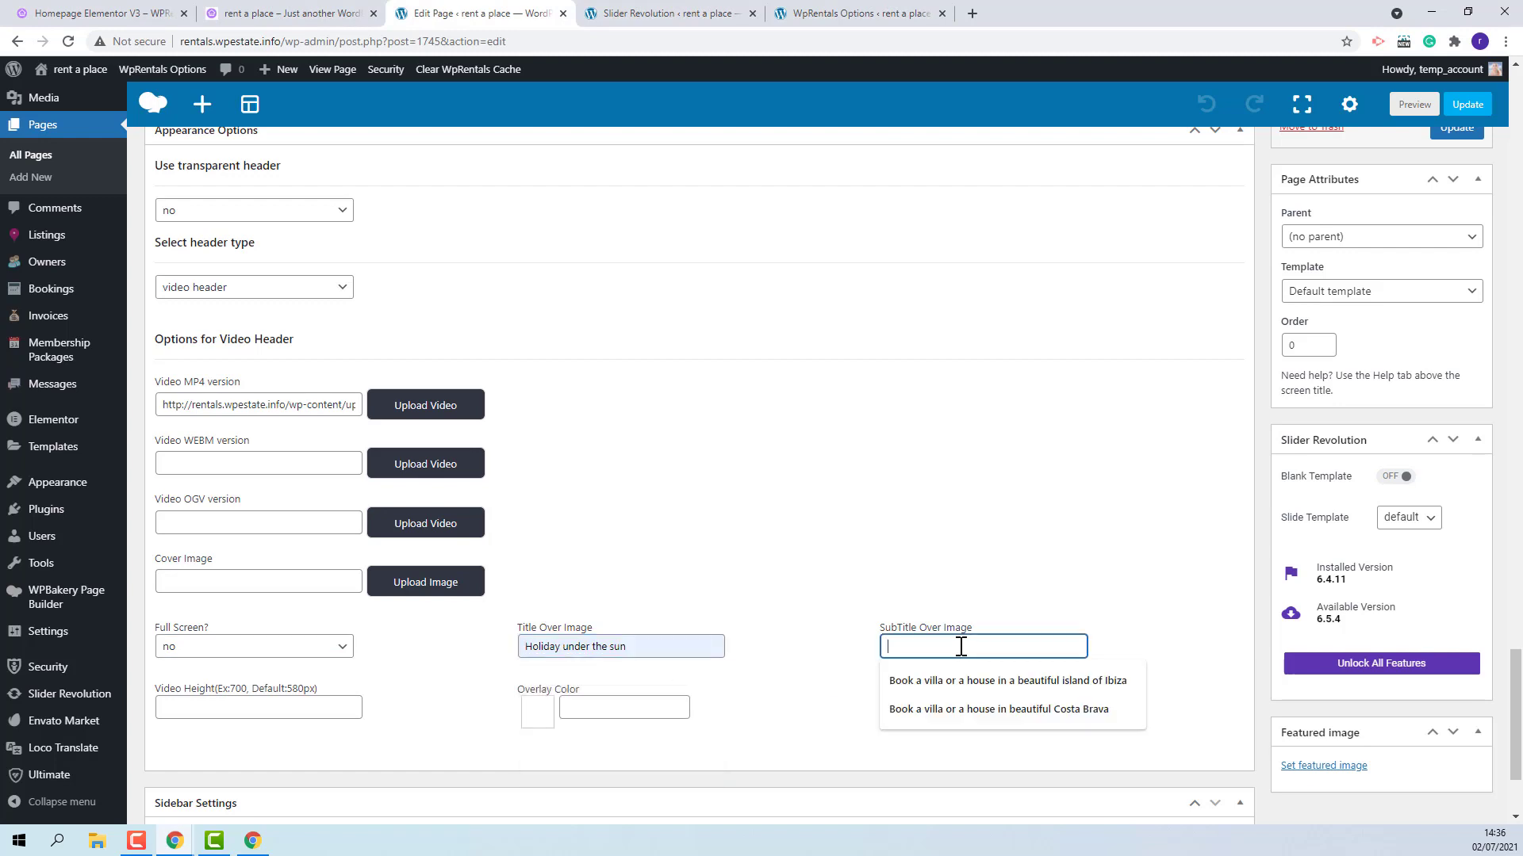
{"action": "left_click", "coordinate": [966, 695]}
{"action": "left_click", "coordinate": [195, 709]}
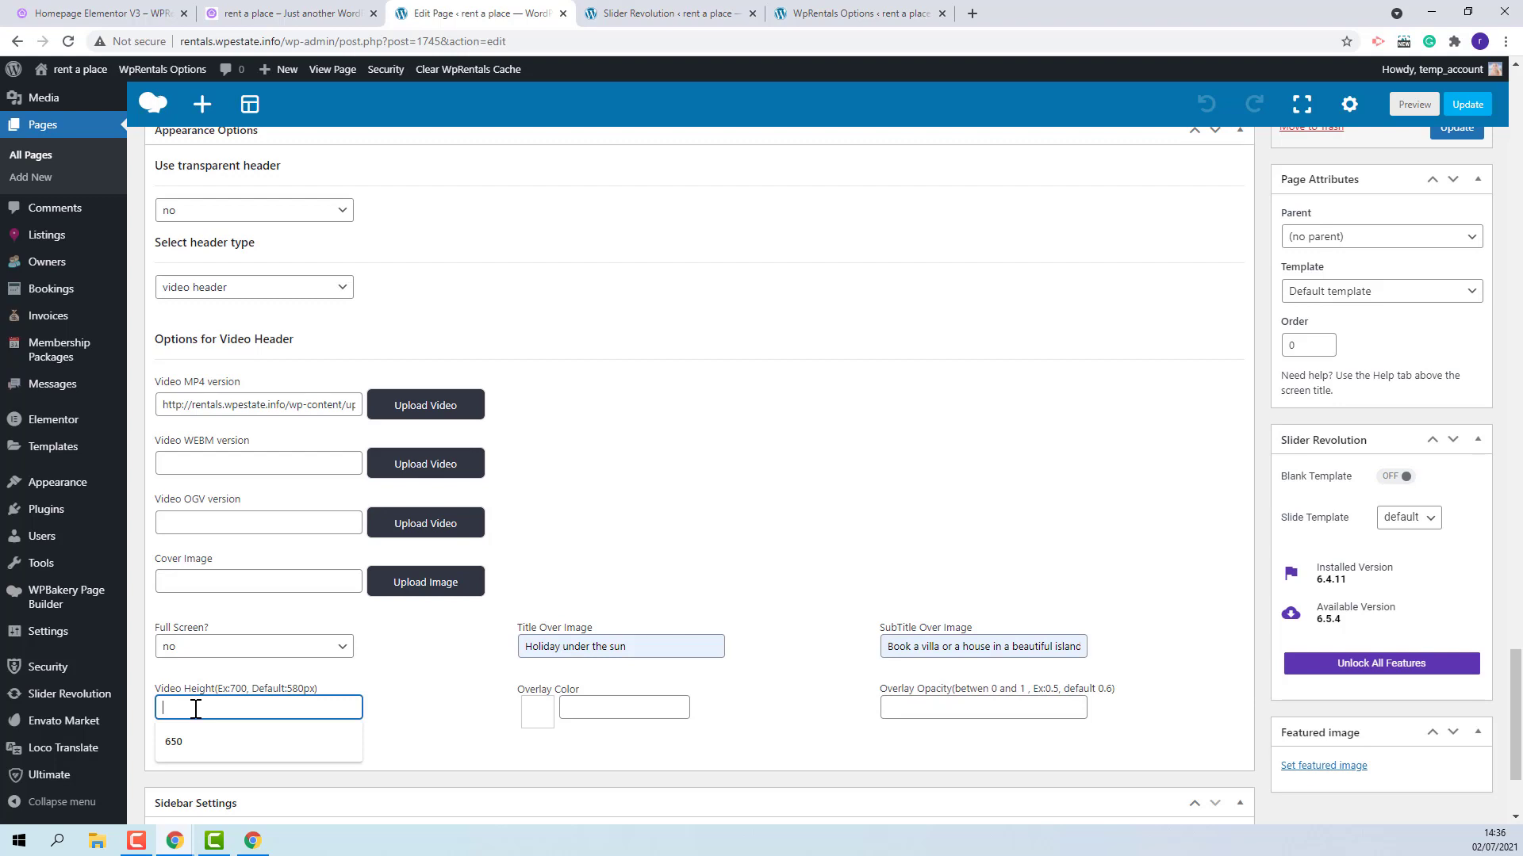
{"action": "left_click", "coordinate": [214, 744]}
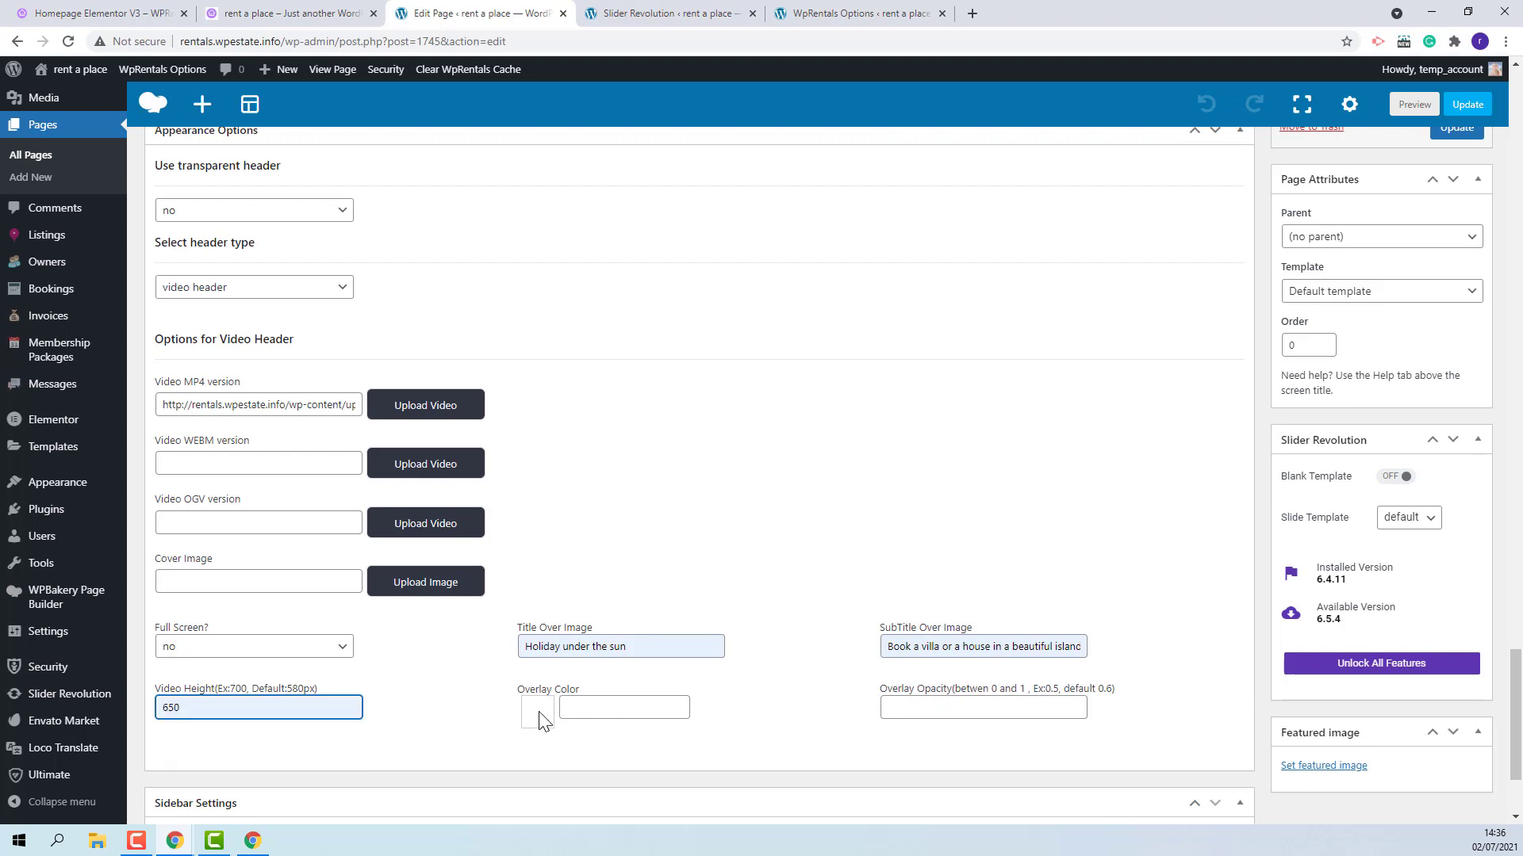